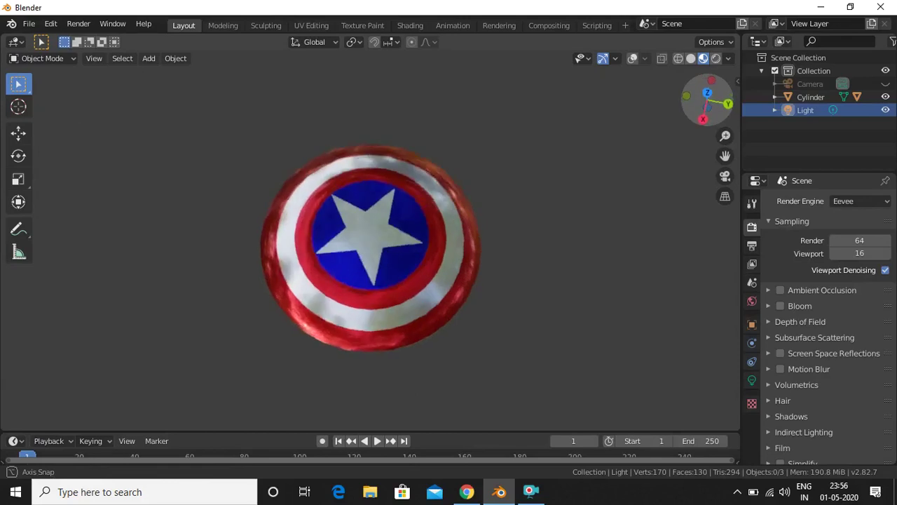
Start a new General file without saving the changes to the current shield scene.
{"action": "middle_click_drag", "start_coordinate": [239, 150], "coordinate": [240, 194]}
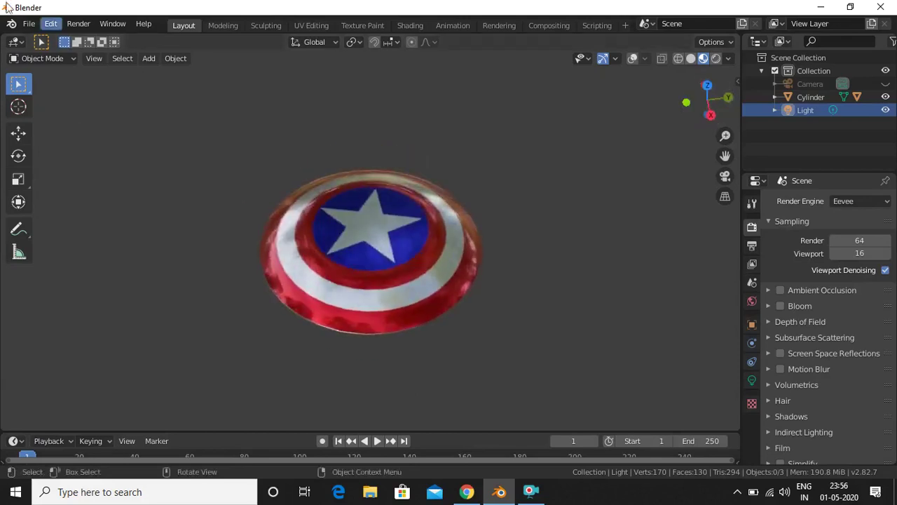
{"action": "left_click", "coordinate": [28, 23]}
{"action": "mouse_move", "coordinate": [75, 43]}
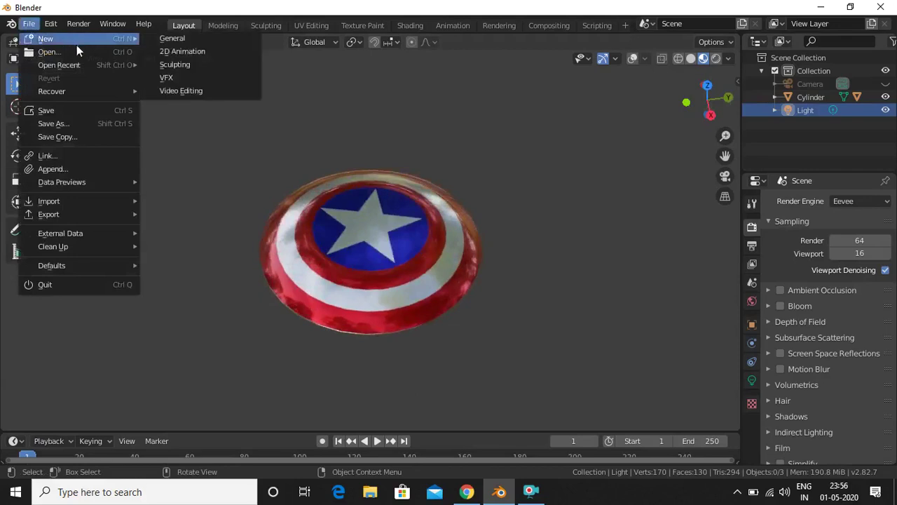
{"action": "left_click", "coordinate": [165, 40]}
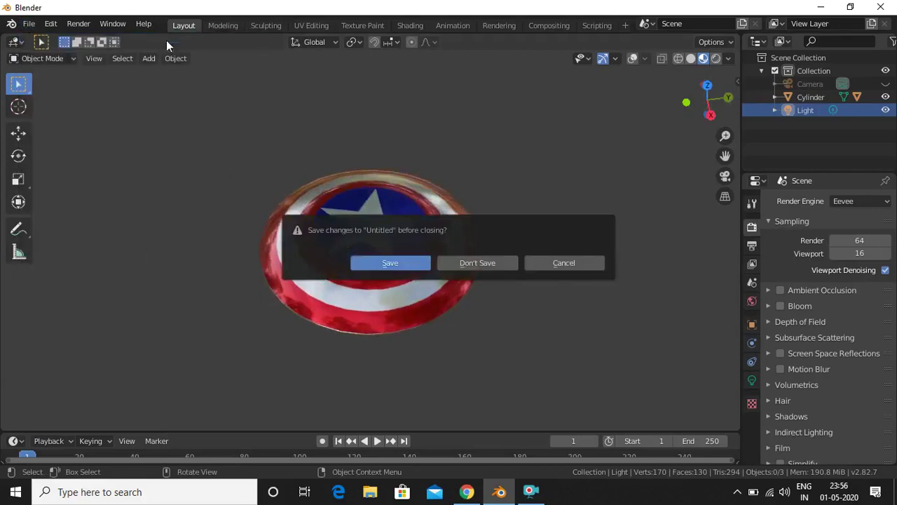
{"action": "left_click", "coordinate": [468, 264]}
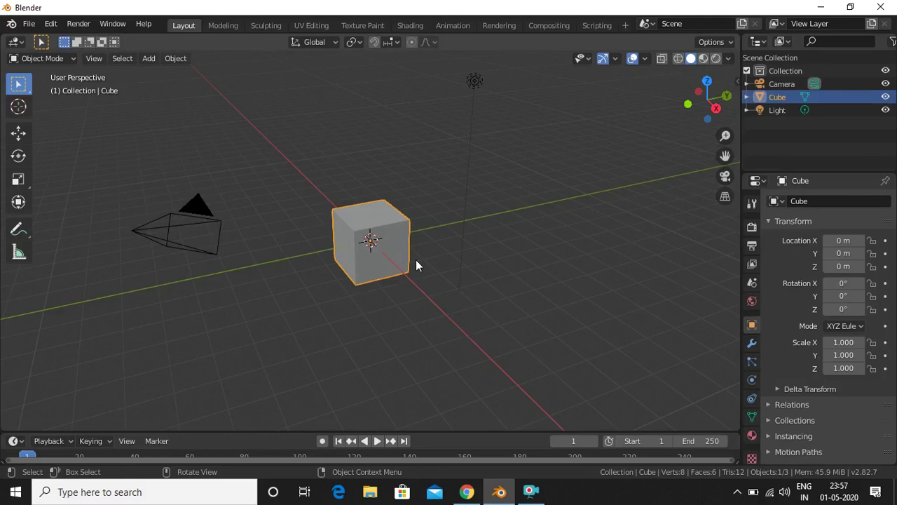
Delete the default cube and add a cylinder mesh in its place.
{"action": "key", "text": "Delete"}
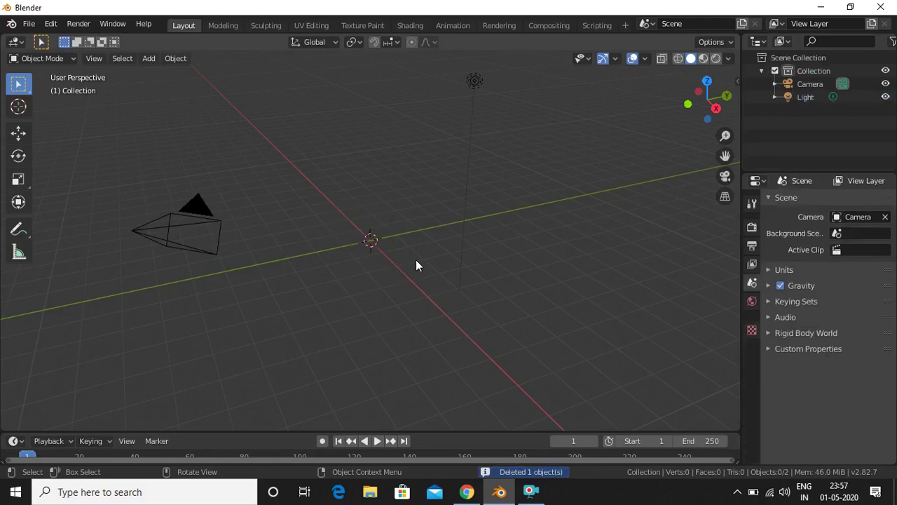
{"action": "key", "text": "shift+a"}
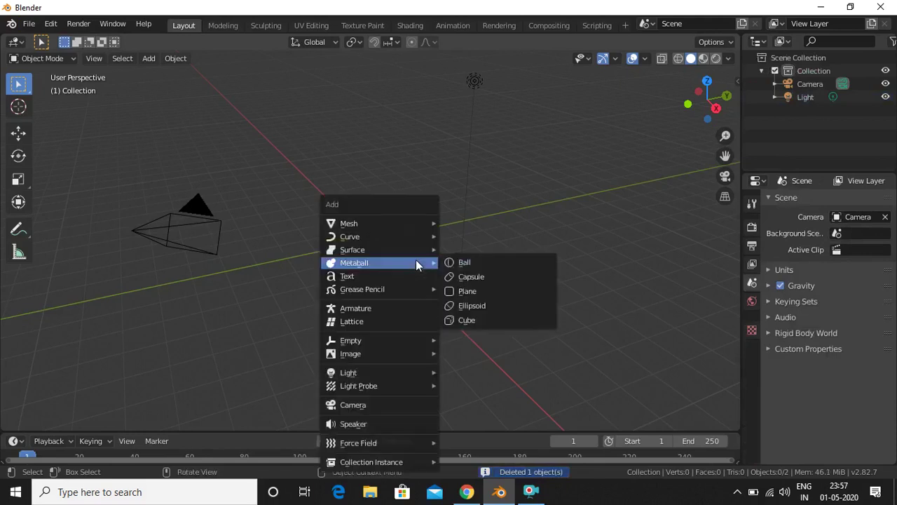
{"action": "mouse_move", "coordinate": [414, 224]}
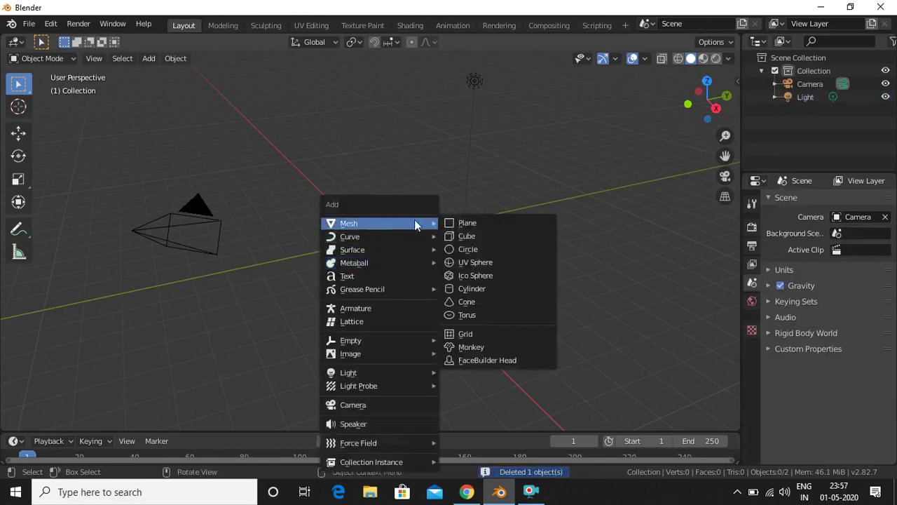
{"action": "left_click", "coordinate": [537, 289]}
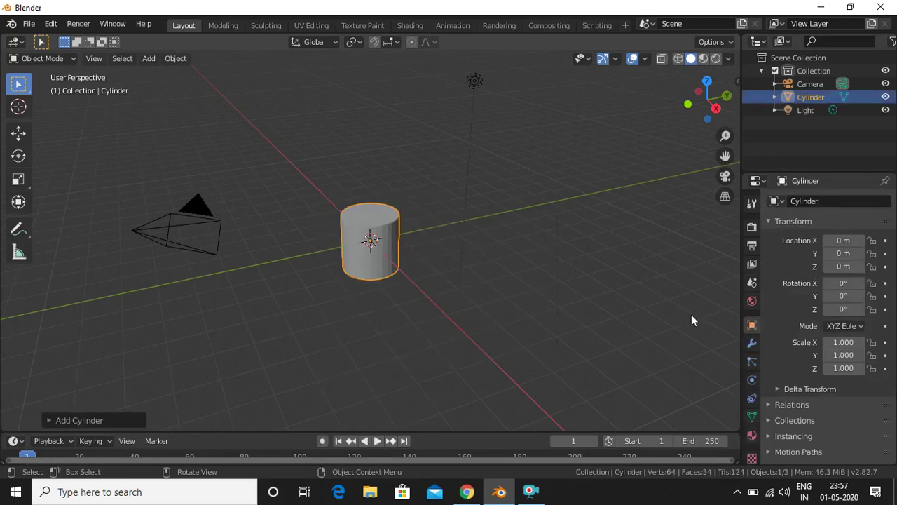
Flatten the cylinder along Z into a thin disc with a Z scale of about 0.038.
{"action": "key", "text": "s"}
{"action": "key", "text": "z"}
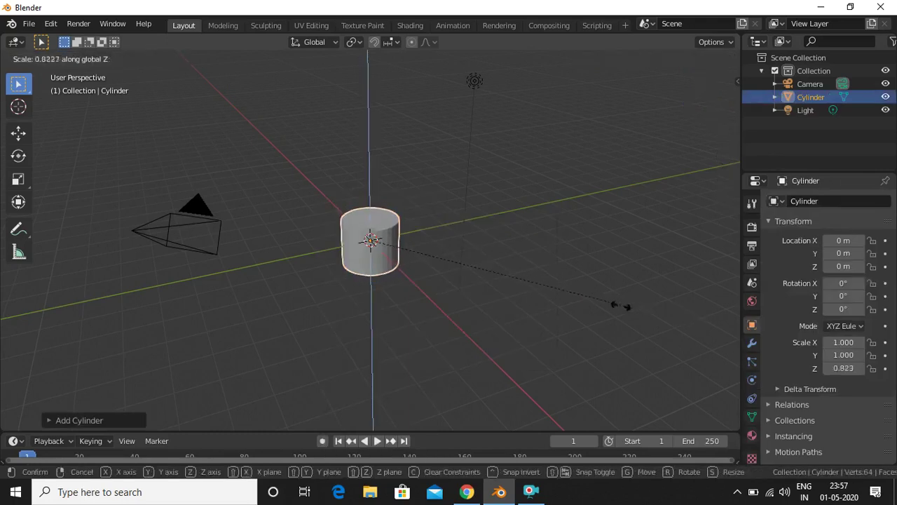
{"action": "left_click", "coordinate": [387, 245]}
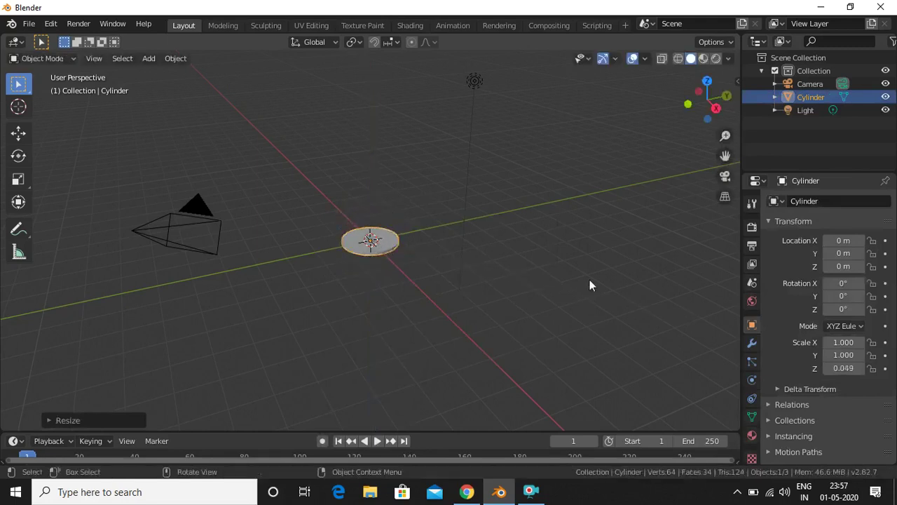
{"action": "key", "text": "s"}
{"action": "key", "text": "z"}
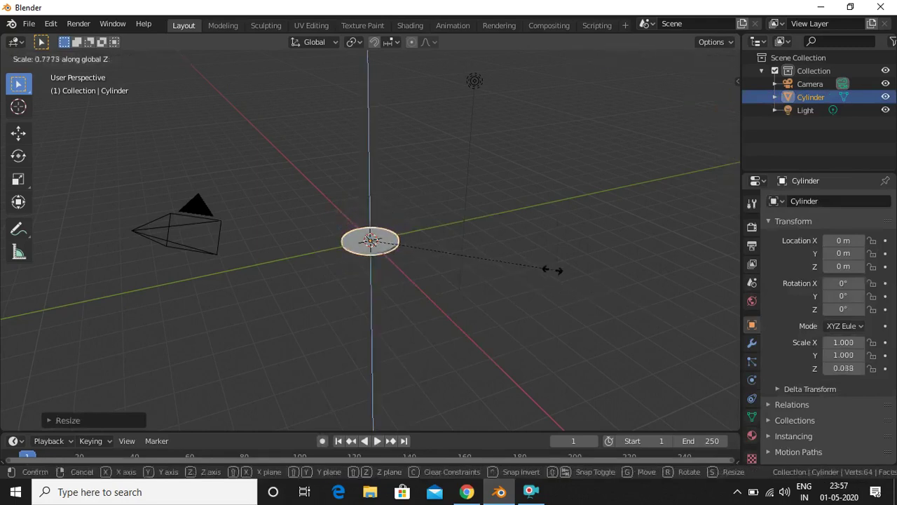
{"action": "left_click", "coordinate": [554, 272]}
Enlarge the disc to about 4.63 in X and Y, and thin it along Z to a scale of about 0.048.
{"action": "key", "text": "s"}
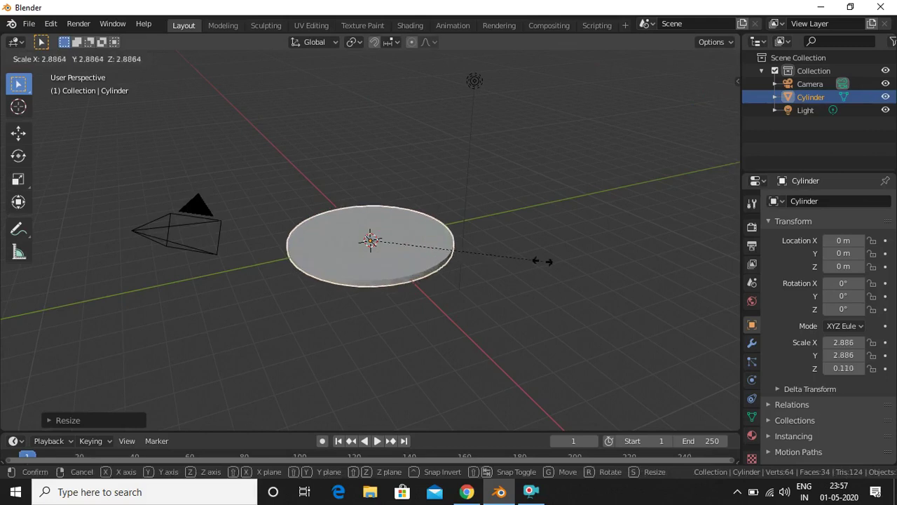
{"action": "left_click", "coordinate": [648, 263]}
{"action": "key", "text": "s"}
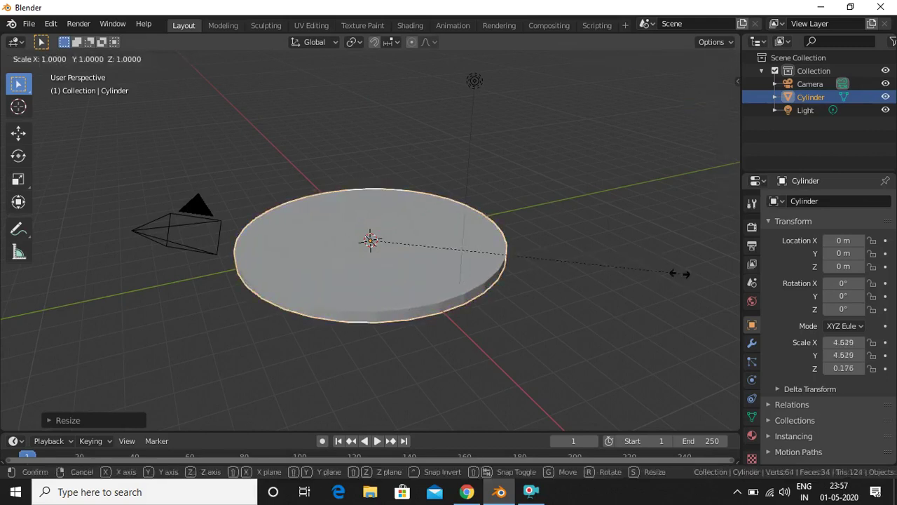
{"action": "key", "text": "z"}
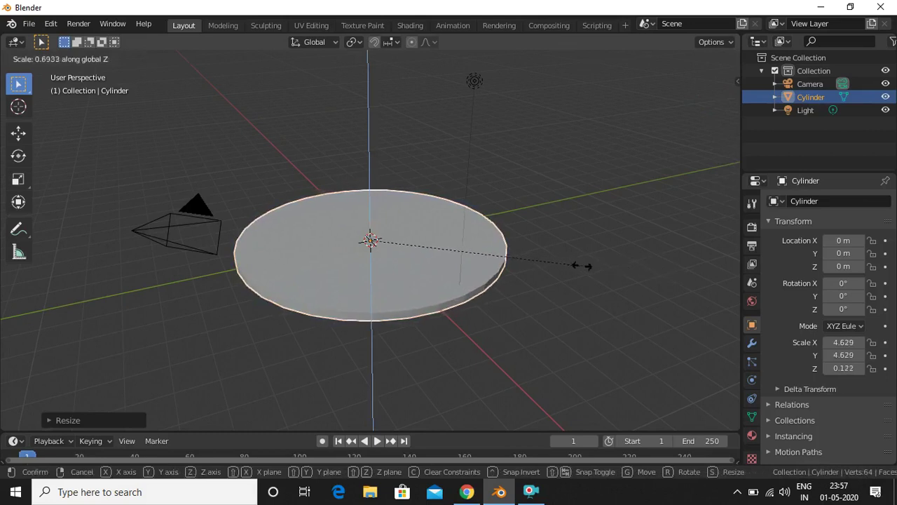
{"action": "left_click", "coordinate": [484, 261]}
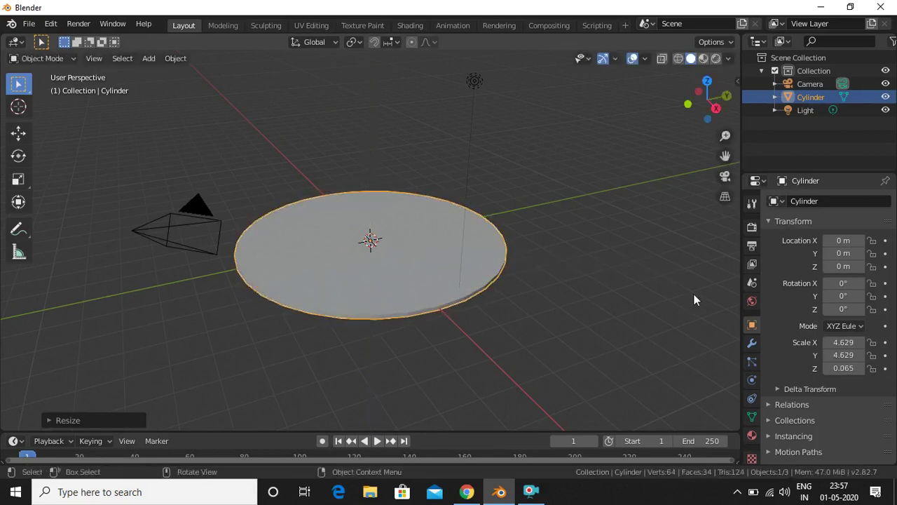
{"action": "key", "text": "s"}
{"action": "key", "text": "z"}
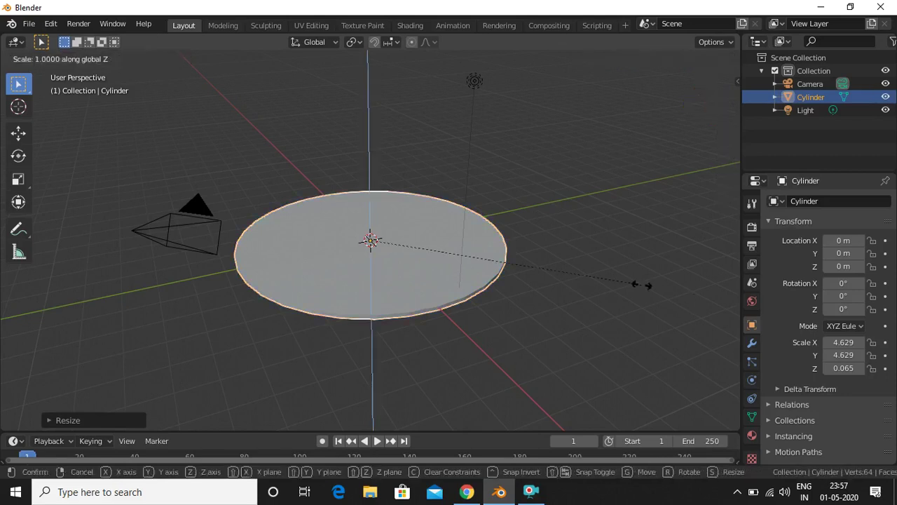
{"action": "left_click", "coordinate": [573, 273]}
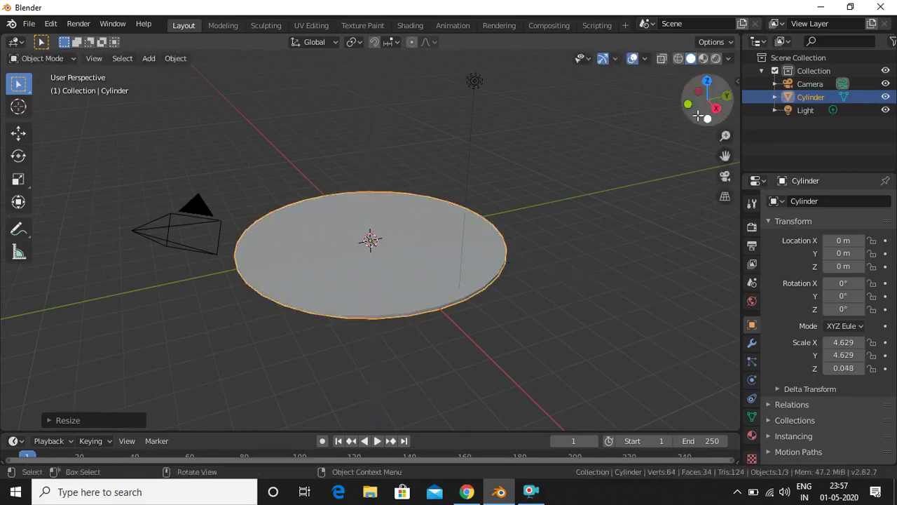
Enter Edit Mode on the cylinder with face selection and select only the disc's top face.
{"action": "left_click_drag", "start_coordinate": [698, 115], "coordinate": [598, 218]}
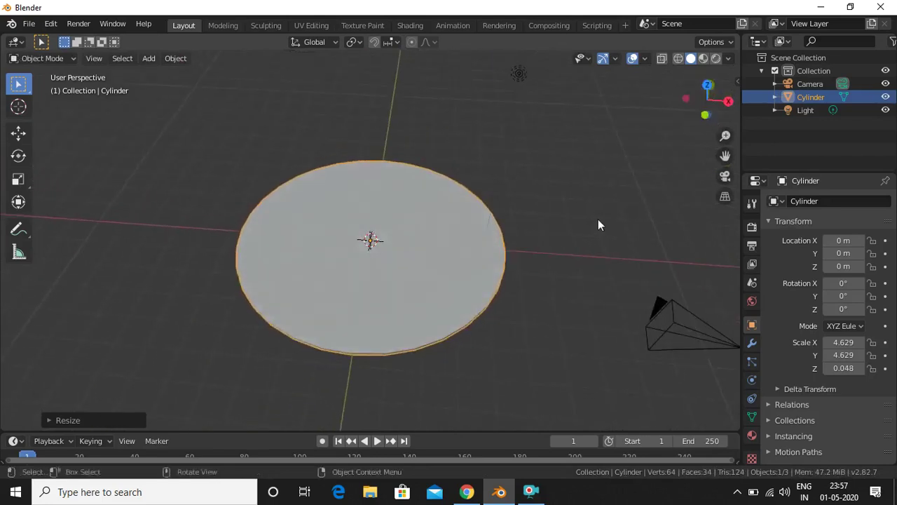
{"action": "left_click", "coordinate": [595, 227]}
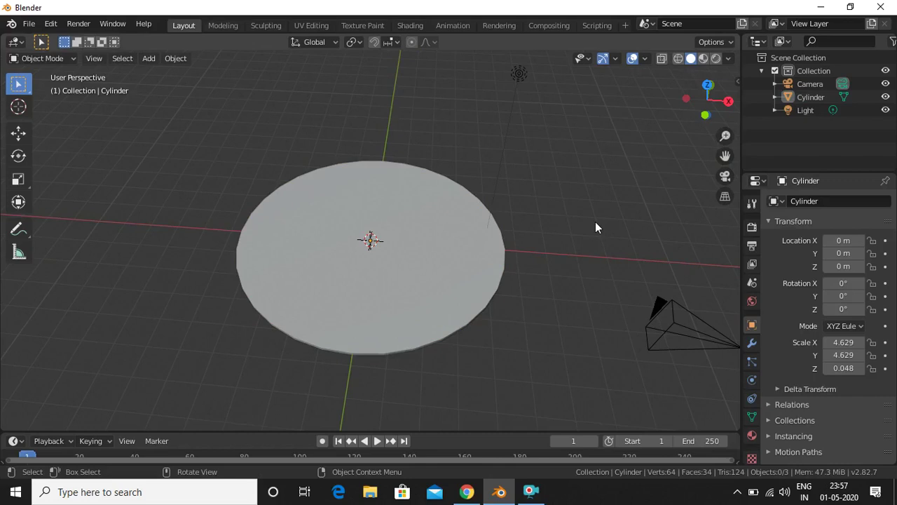
{"action": "key", "text": "Tab"}
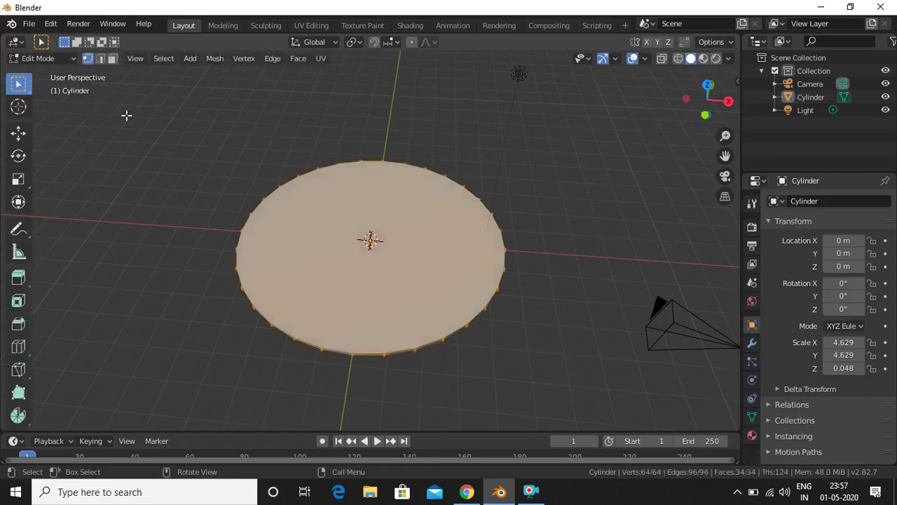
{"action": "left_click", "coordinate": [112, 59]}
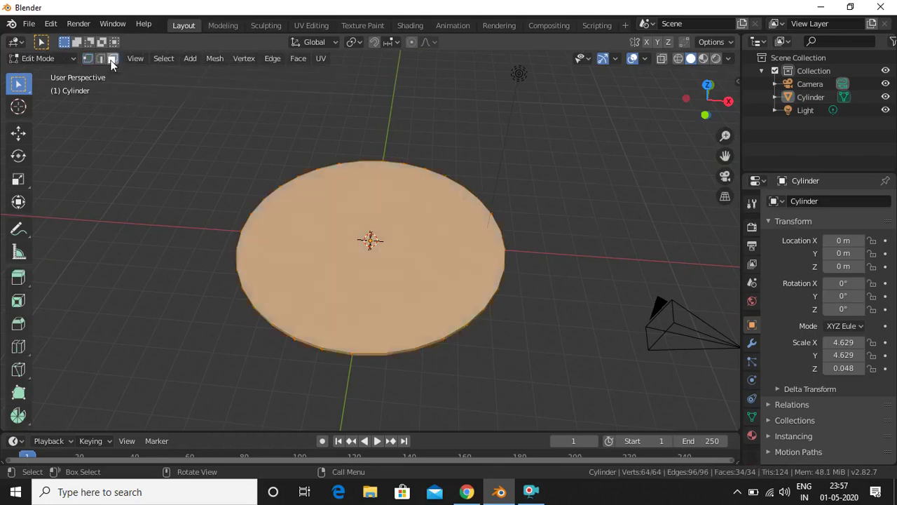
{"action": "left_click", "coordinate": [614, 259]}
{"action": "left_click", "coordinate": [369, 250]}
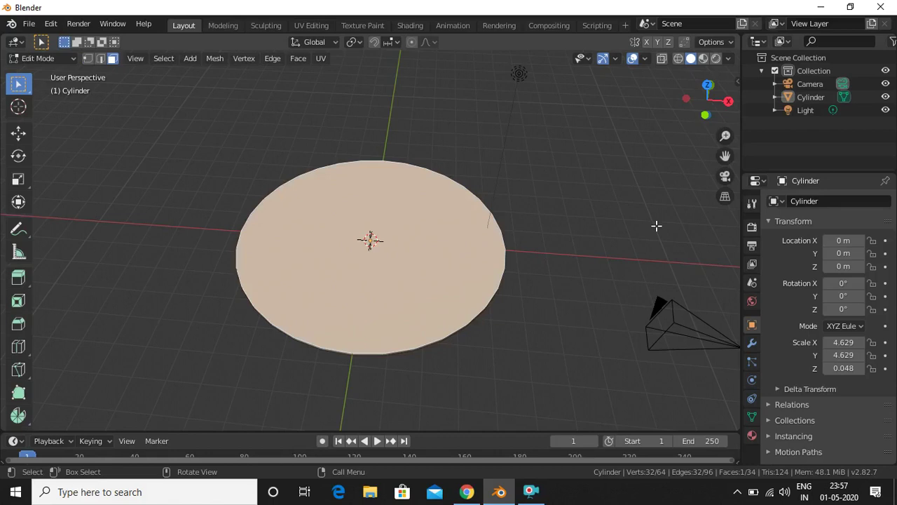
Extrude the top face and scale it inward three times, by about 0.83, 0.82 and 0.79, to form three concentric rings.
{"action": "key", "text": "e"}
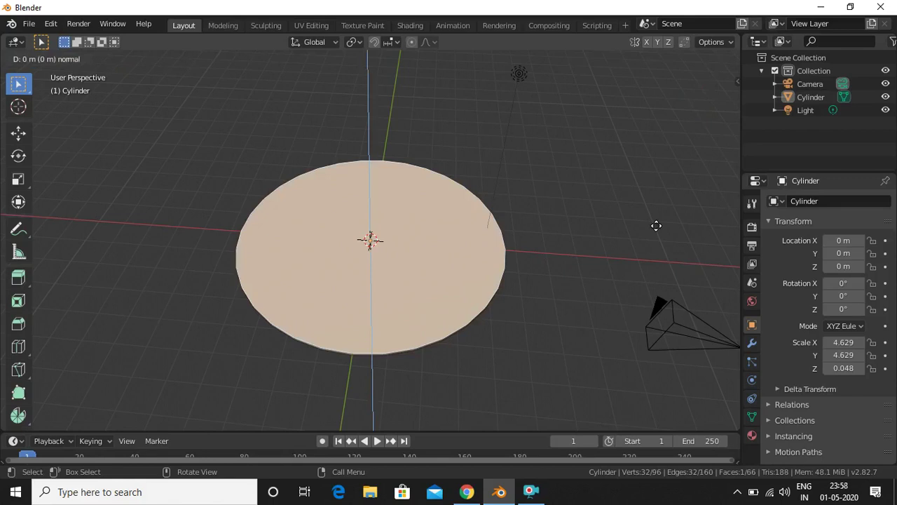
{"action": "key", "text": "s"}
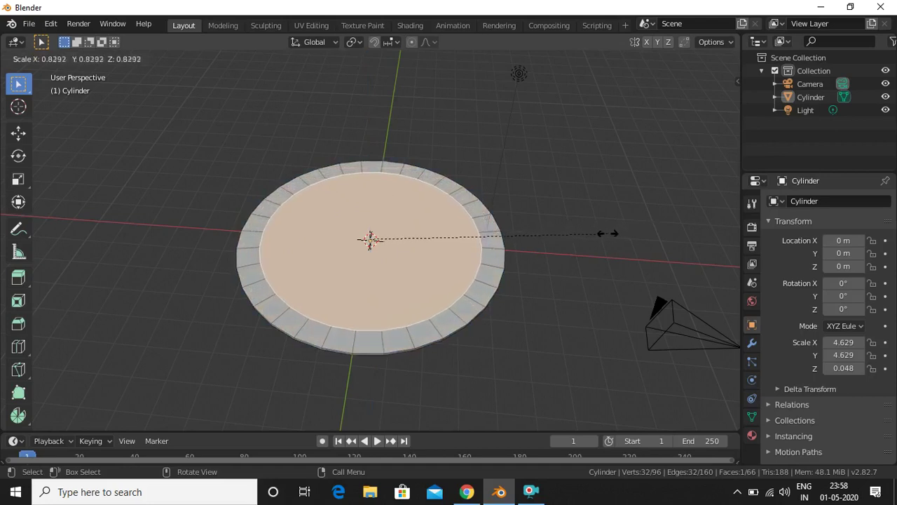
{"action": "left_click", "coordinate": [607, 233]}
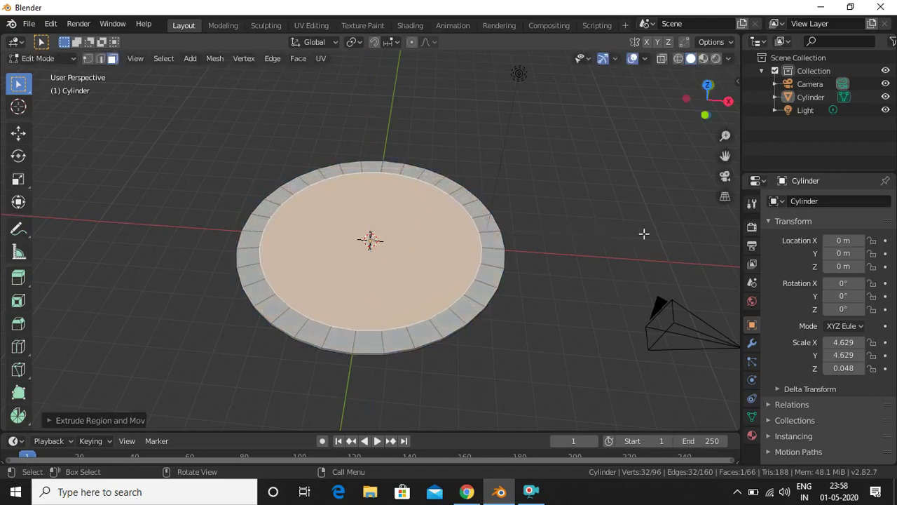
{"action": "key", "text": "e"}
{"action": "key", "text": "s"}
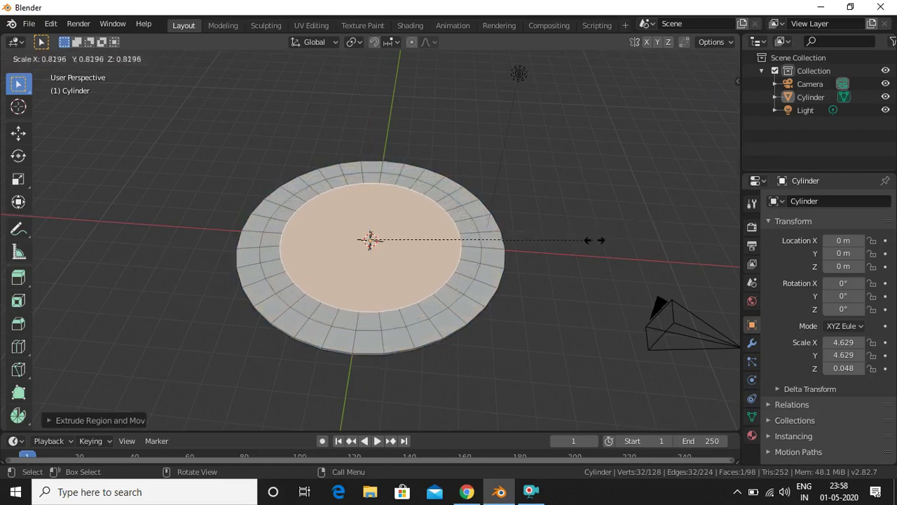
{"action": "left_click", "coordinate": [593, 241]}
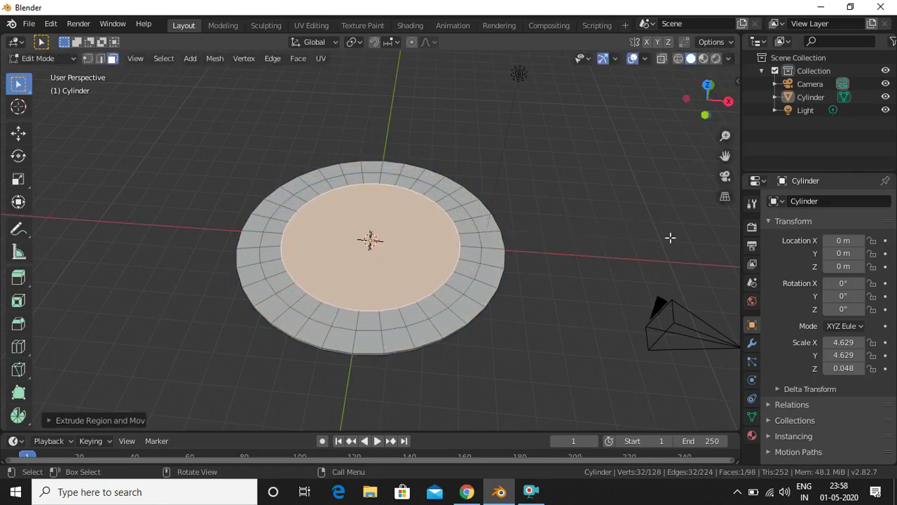
{"action": "key", "text": "e"}
{"action": "key", "text": "s"}
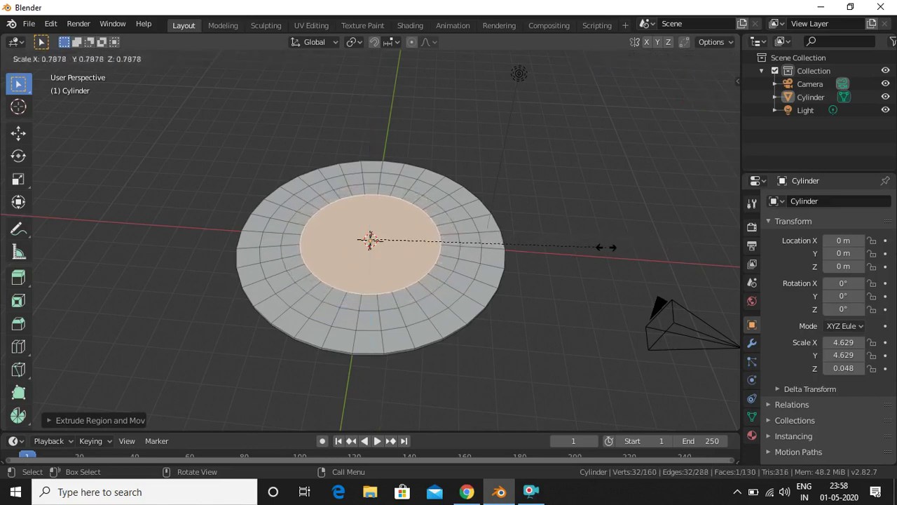
{"action": "left_click", "coordinate": [606, 247]}
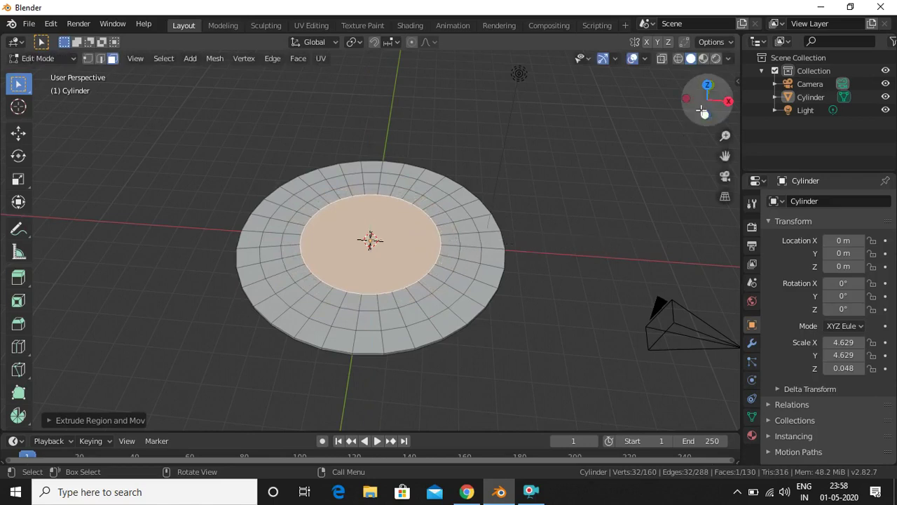
{"action": "left_click_drag", "start_coordinate": [705, 110], "coordinate": [664, 111]}
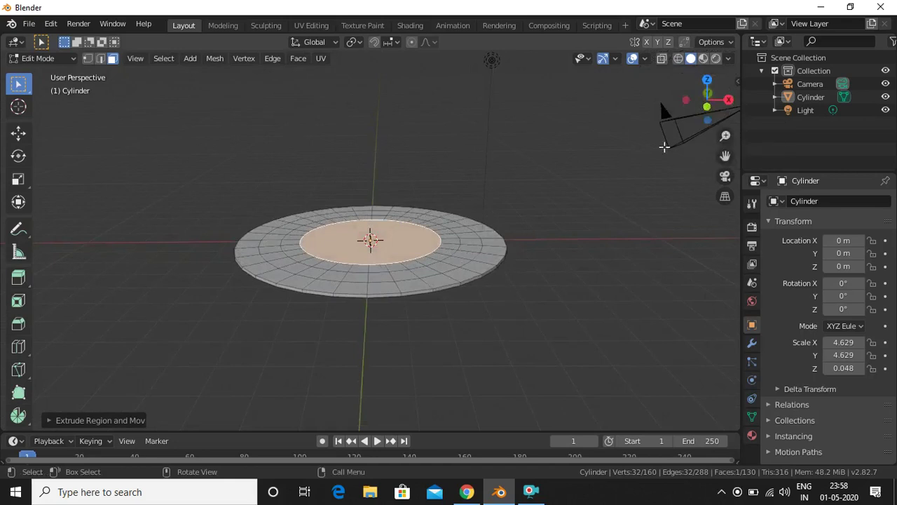
{"action": "left_click_drag", "start_coordinate": [705, 115], "coordinate": [698, 123]}
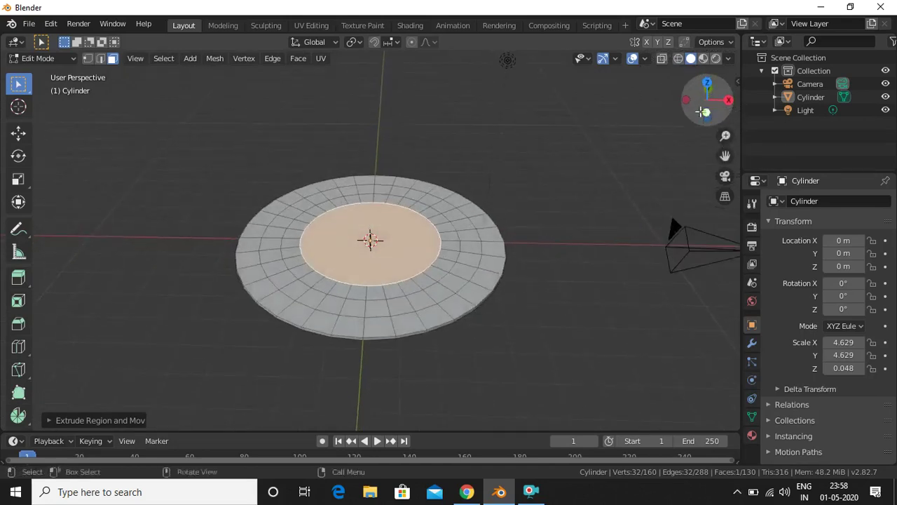
{"action": "left_click", "coordinate": [368, 309]}
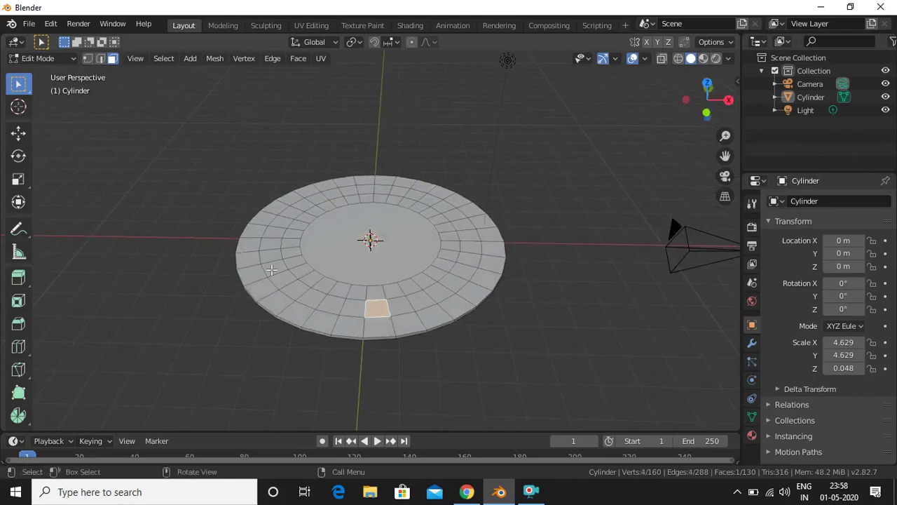
{"action": "left_click", "coordinate": [357, 309], "text": "alt"}
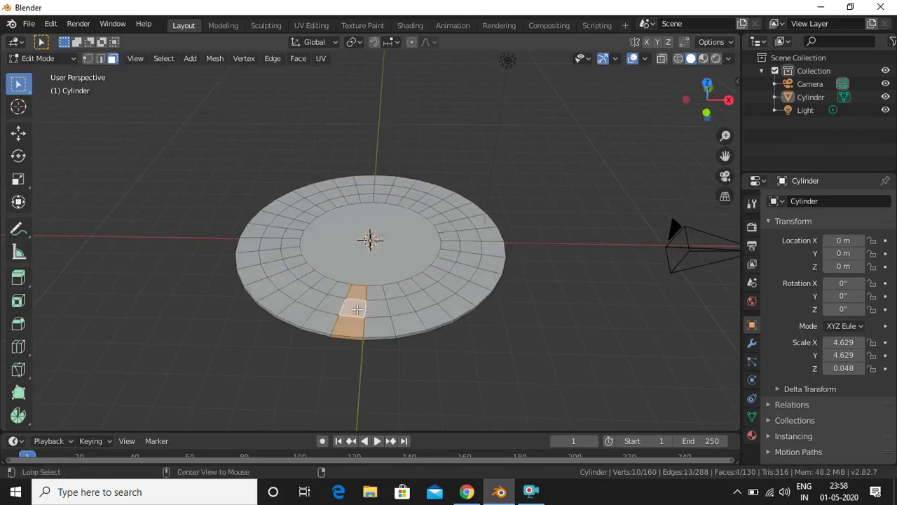
{"action": "key", "text": "ctrl+z"}
{"action": "left_click", "coordinate": [397, 297], "text": "alt"}
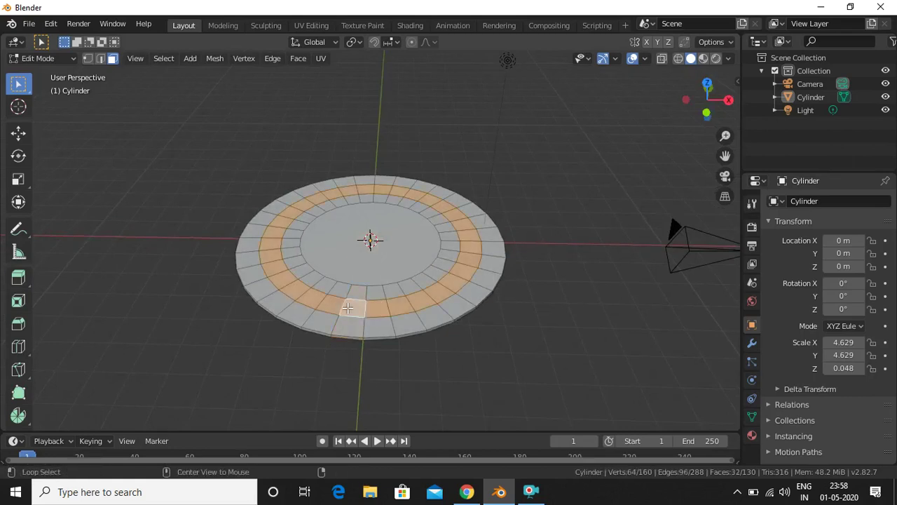
{"action": "left_click", "coordinate": [399, 288], "text": "alt+shift"}
{"action": "left_click", "coordinate": [407, 286]}
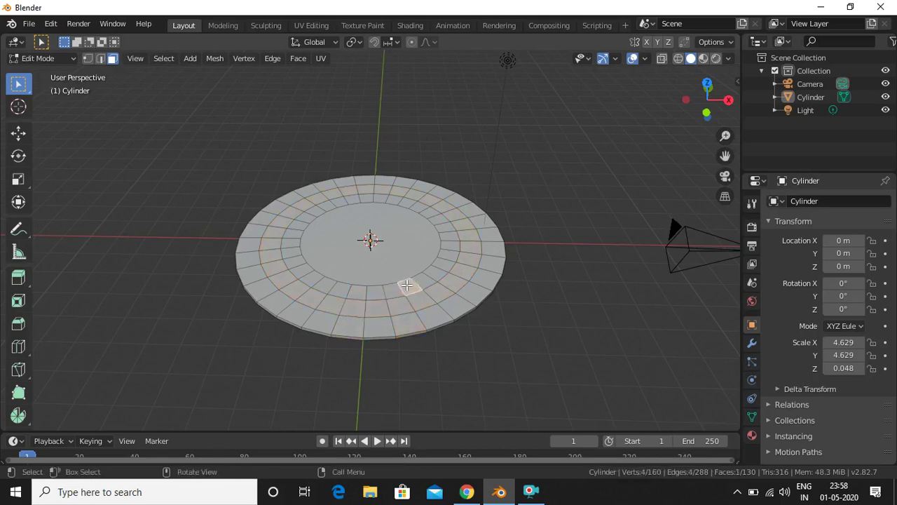
{"action": "left_click", "coordinate": [378, 308]}
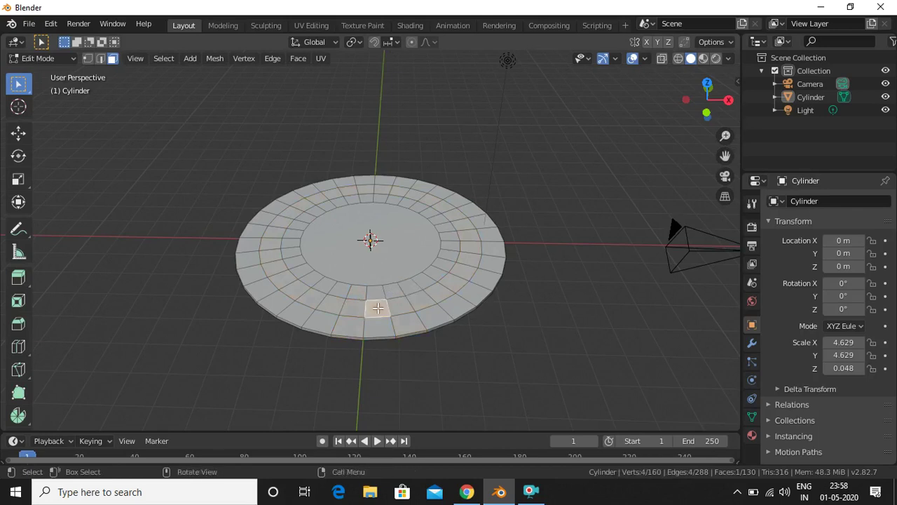
Select the disc's middle and inner rings plus the centre face, and raise them about 0.34 m along Z.
{"action": "left_click", "coordinate": [360, 309], "text": "alt"}
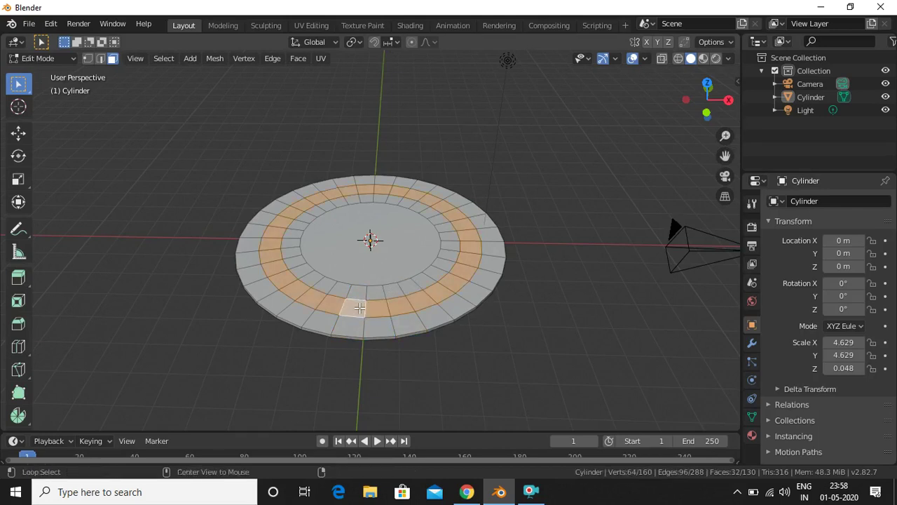
{"action": "left_click", "coordinate": [411, 284], "text": "alt+shift"}
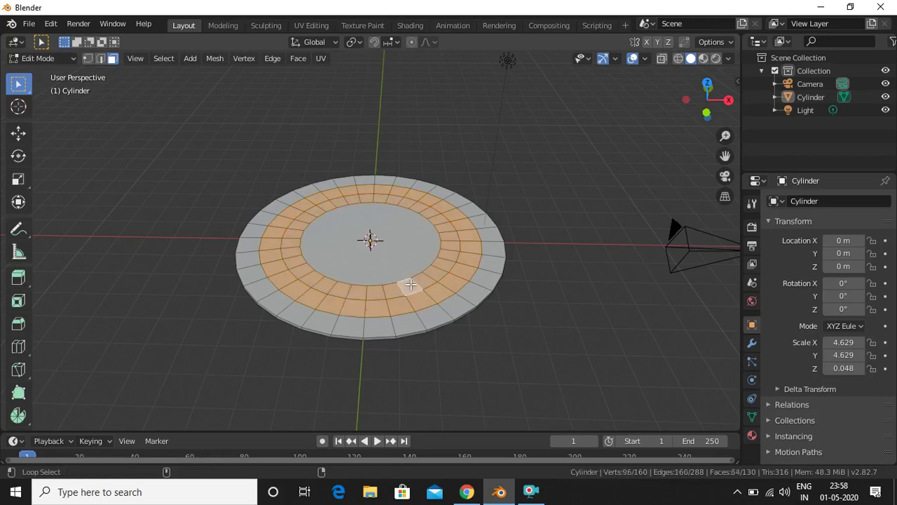
{"action": "left_click", "coordinate": [378, 260], "text": "shift"}
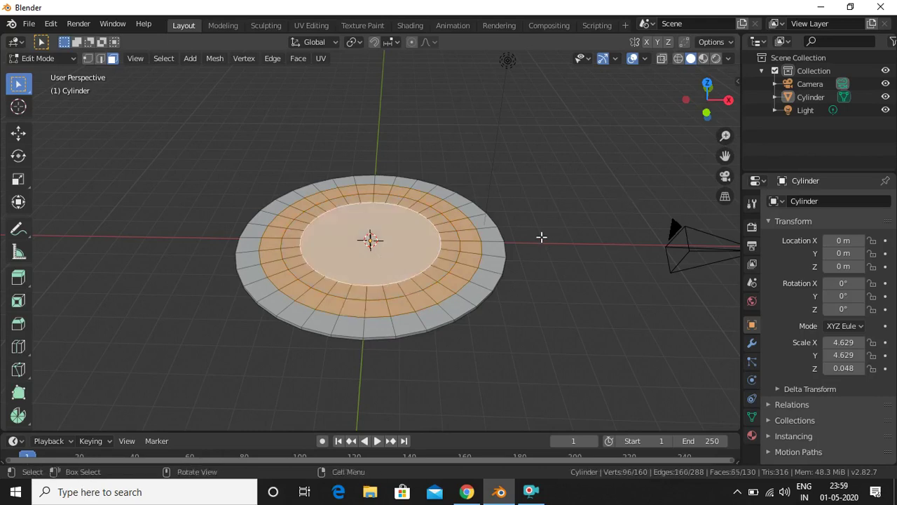
{"action": "key", "text": "KP_1"}
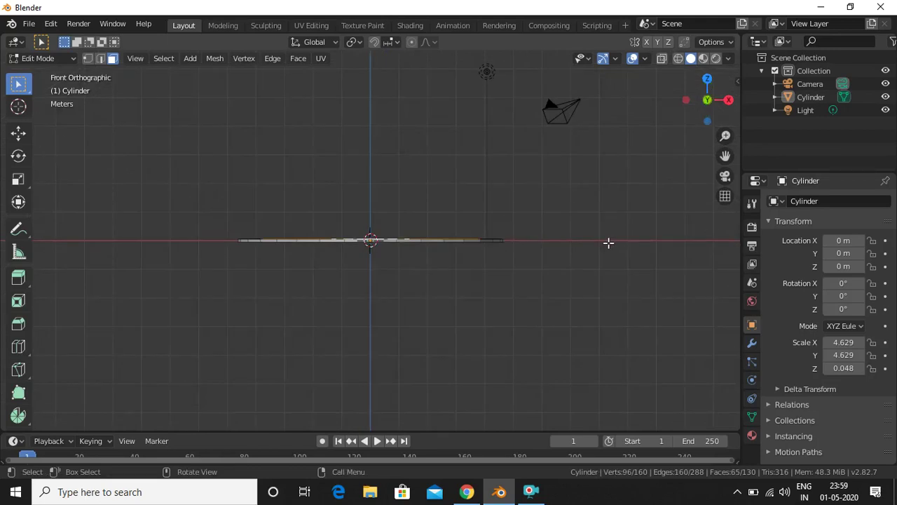
{"action": "key", "text": "g"}
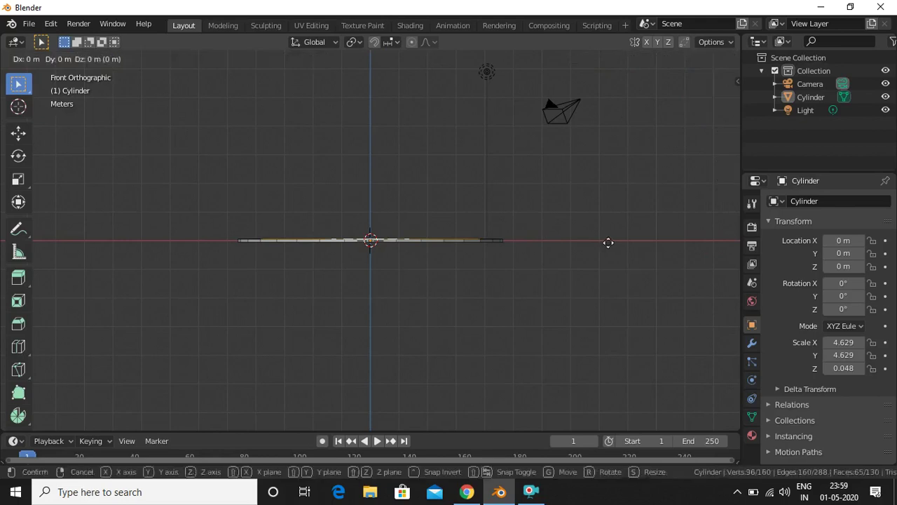
{"action": "key", "text": "z"}
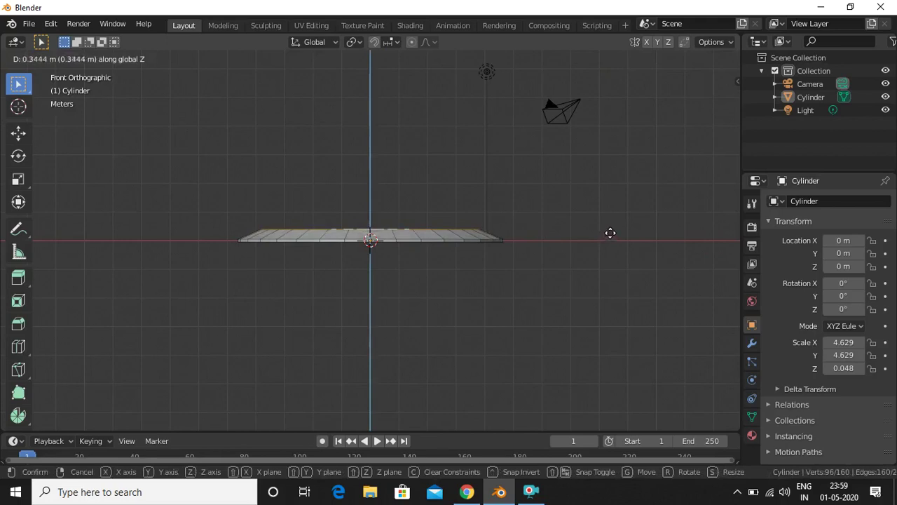
{"action": "left_click", "coordinate": [610, 233]}
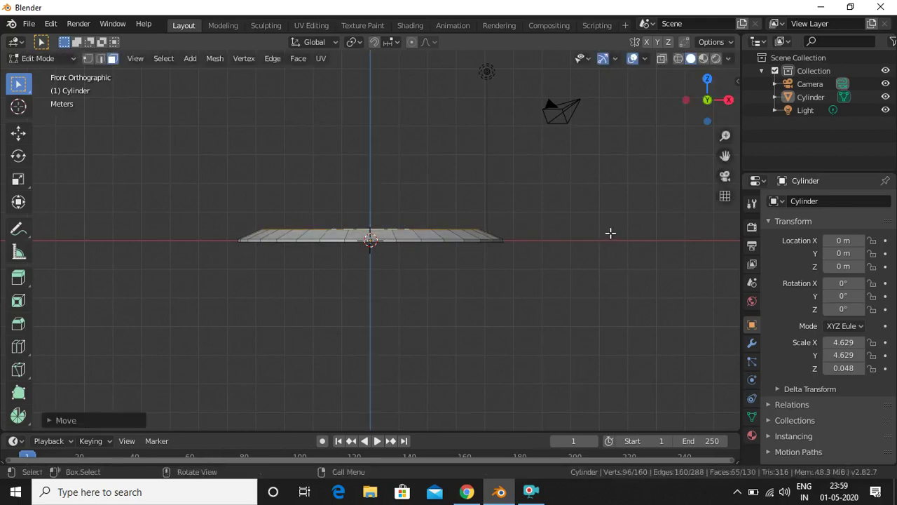
Select only the innermost ring and the centre face, and raise them about 0.21 m along Z.
{"action": "left_click_drag", "start_coordinate": [701, 110], "coordinate": [703, 140]}
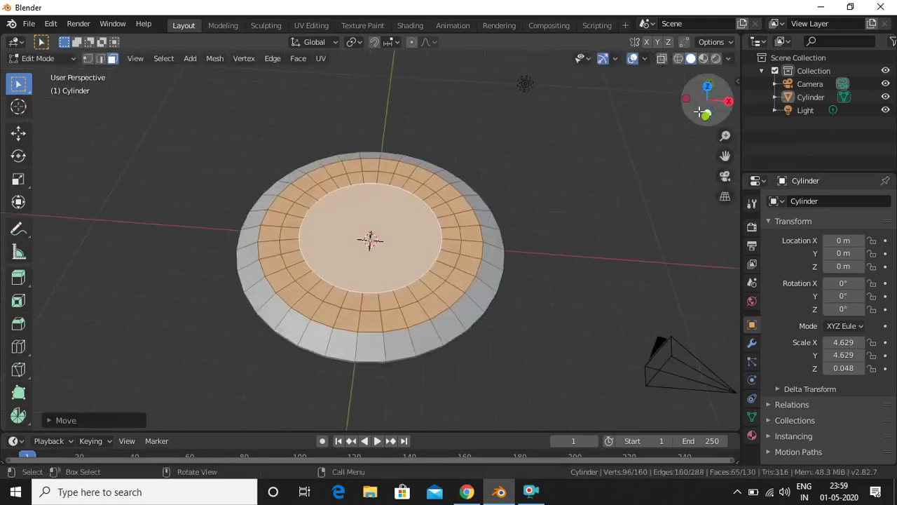
{"action": "left_click", "coordinate": [347, 294]}
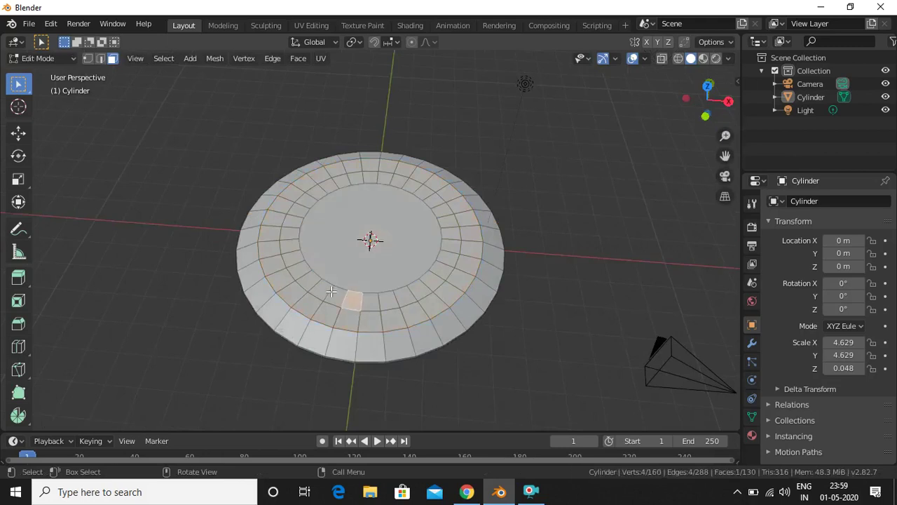
{"action": "left_click", "coordinate": [333, 294], "text": "alt"}
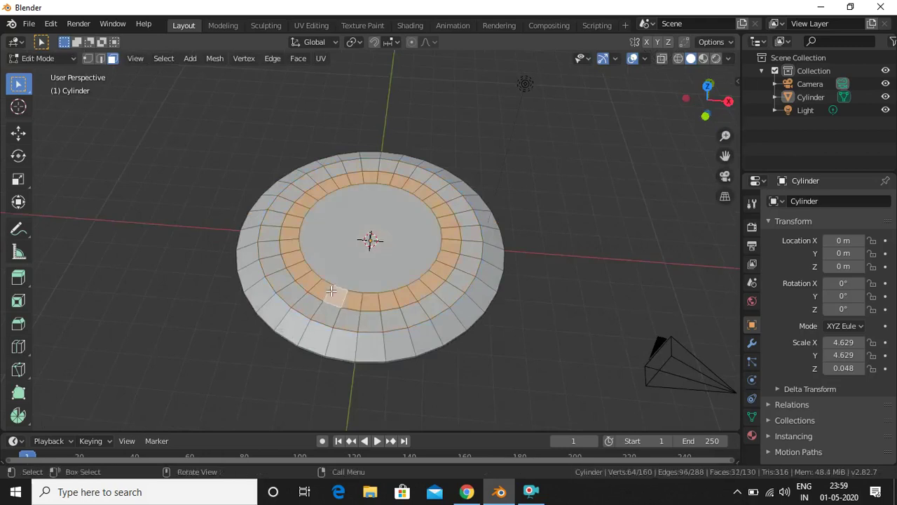
{"action": "left_click", "coordinate": [365, 266], "text": "shift"}
{"action": "key", "text": "KP_1"}
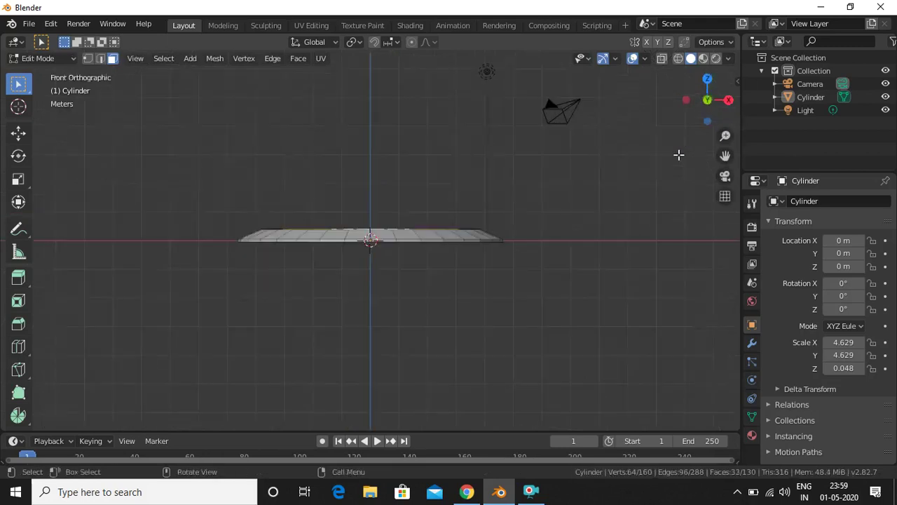
{"action": "key", "text": "g"}
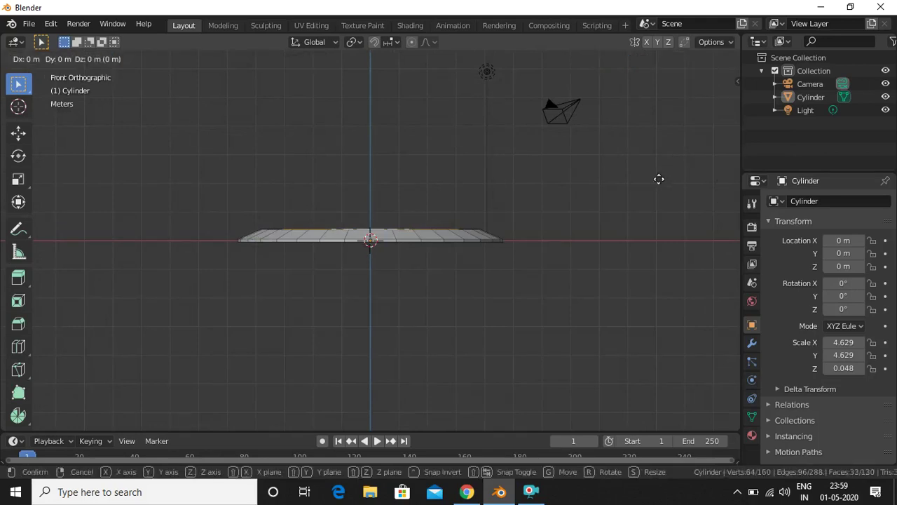
{"action": "key", "text": "z"}
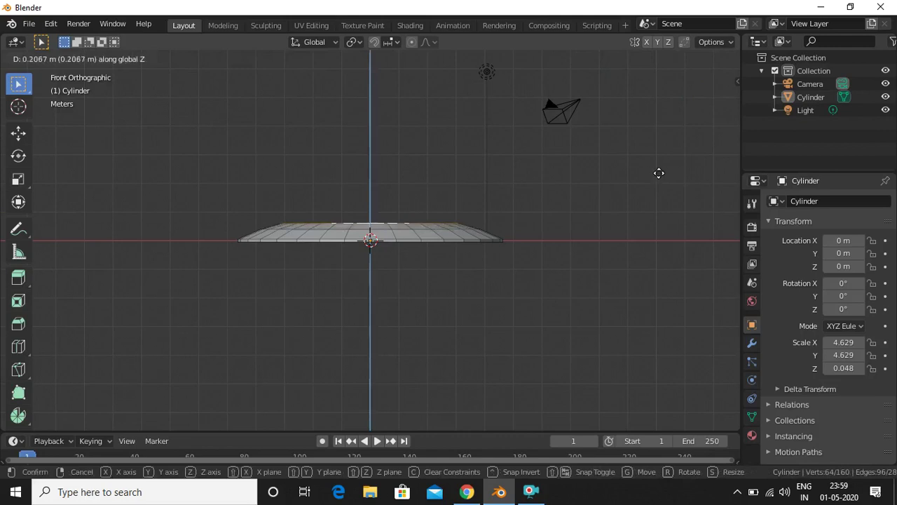
{"action": "left_click", "coordinate": [658, 172]}
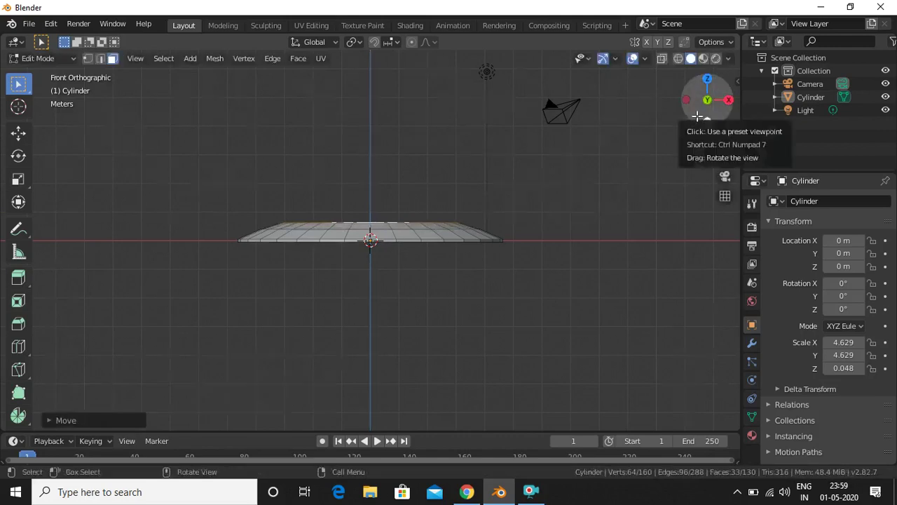
Raise only the disc's centre face about 0.16 m along Z, and clear the selection.
{"action": "left_click_drag", "start_coordinate": [699, 117], "coordinate": [369, 240]}
{"action": "left_click", "coordinate": [377, 239]}
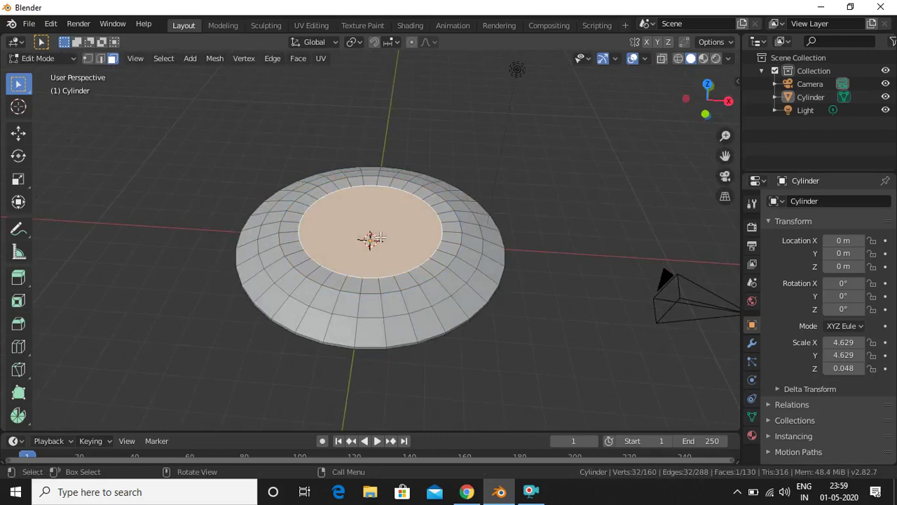
{"action": "key", "text": "KP_1"}
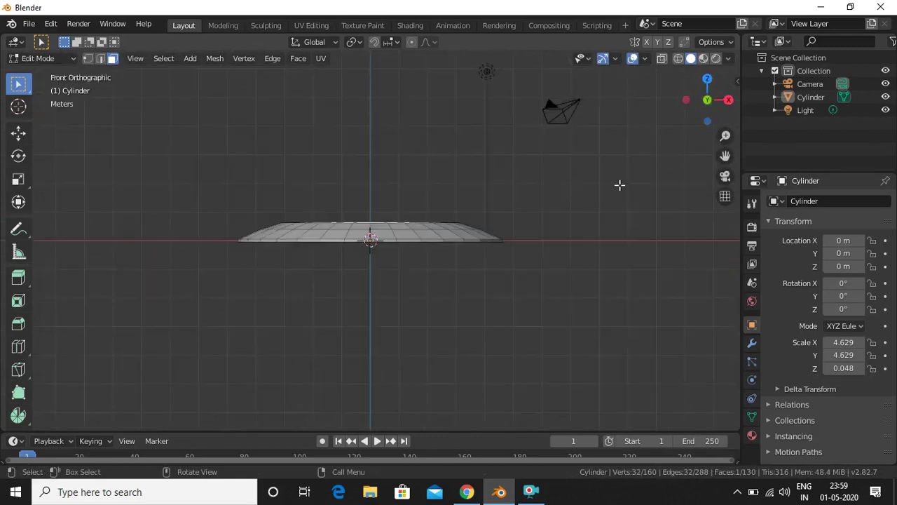
{"action": "key", "text": "g"}
{"action": "key", "text": "z"}
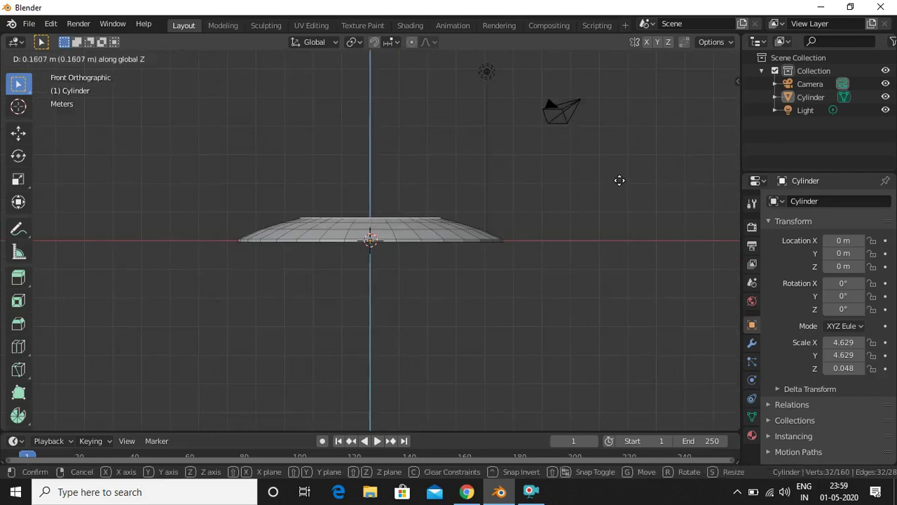
{"action": "left_click", "coordinate": [620, 180]}
{"action": "left_click_drag", "start_coordinate": [699, 104], "coordinate": [569, 281]}
{"action": "left_click", "coordinate": [570, 281]}
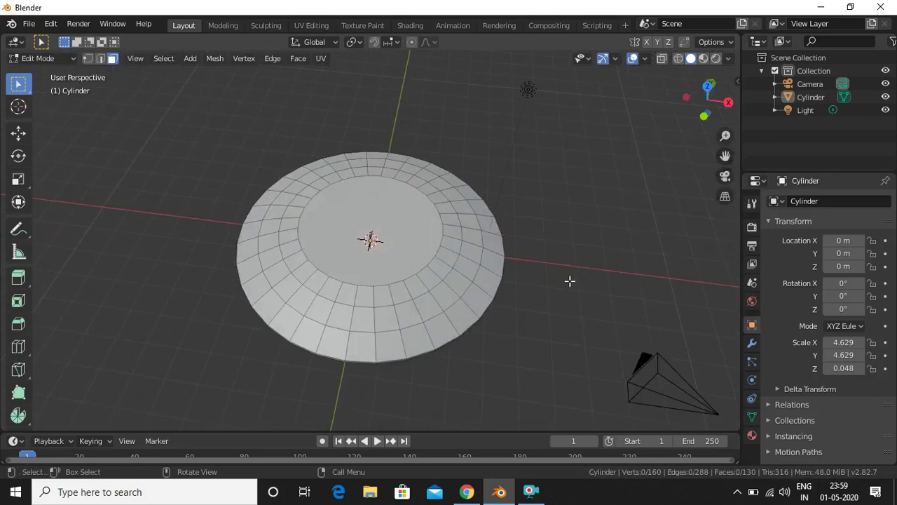
{"action": "left_click_drag", "start_coordinate": [698, 110], "coordinate": [701, 99]}
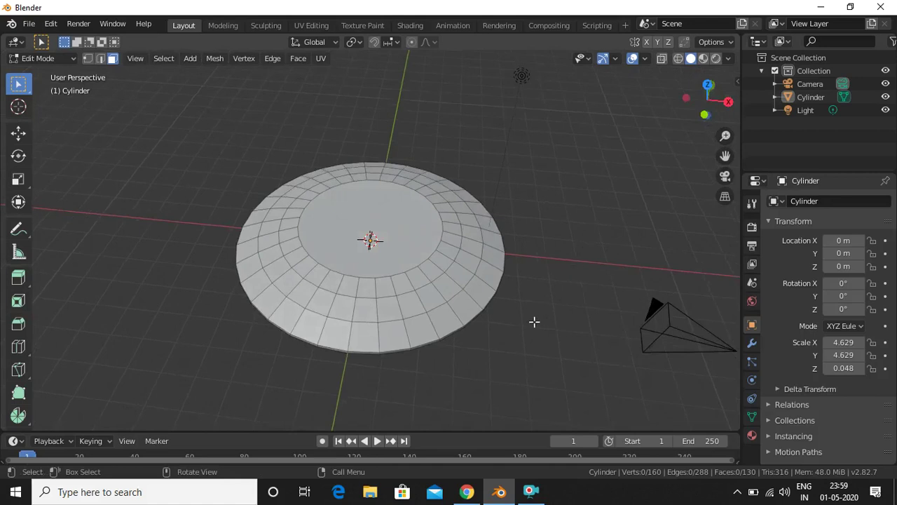
Create a new material for the disc in the Shading workspace and connect an Image Texture's Color to the Principled BSDF's Base Color.
{"action": "left_click", "coordinate": [410, 25]}
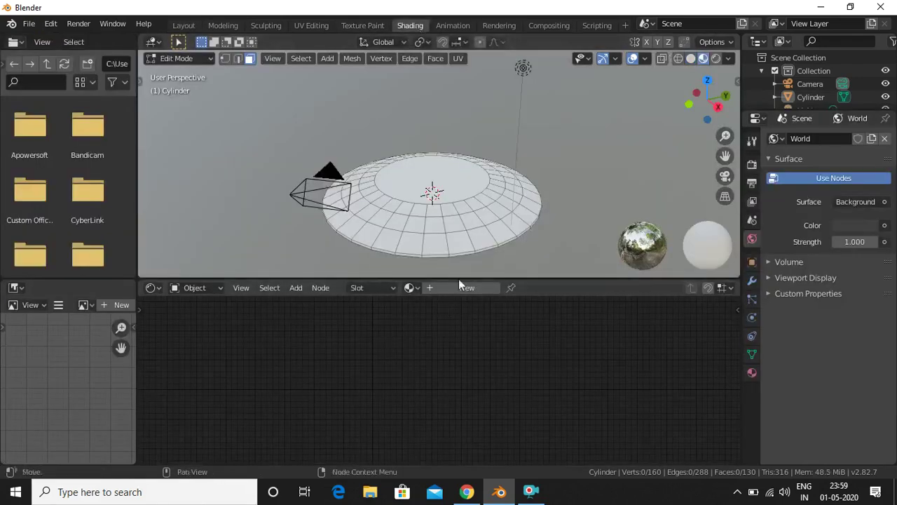
{"action": "left_click", "coordinate": [455, 288]}
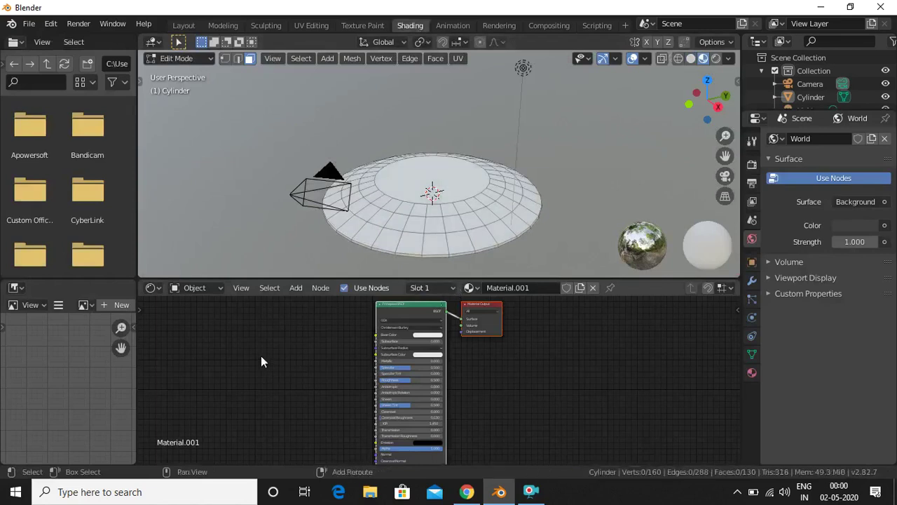
{"action": "key", "text": "shift+a"}
{"action": "mouse_move", "coordinate": [259, 343]}
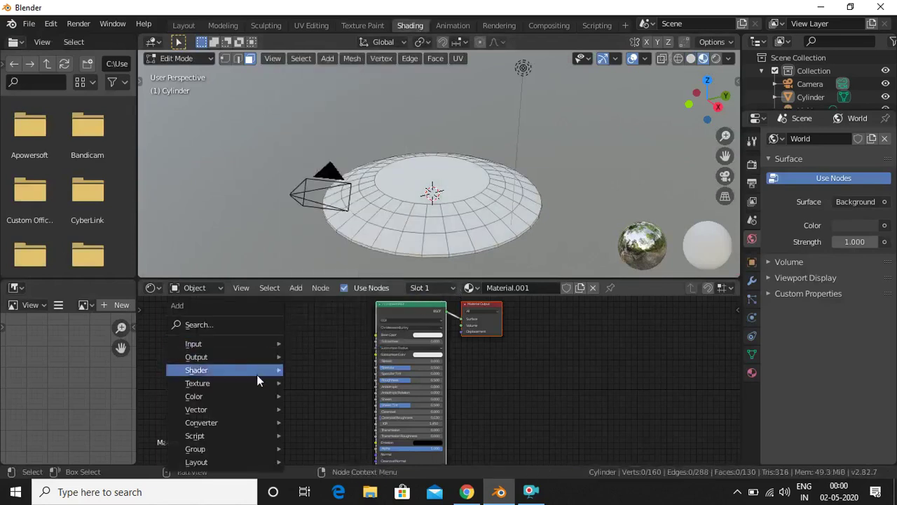
{"action": "mouse_move", "coordinate": [257, 384]}
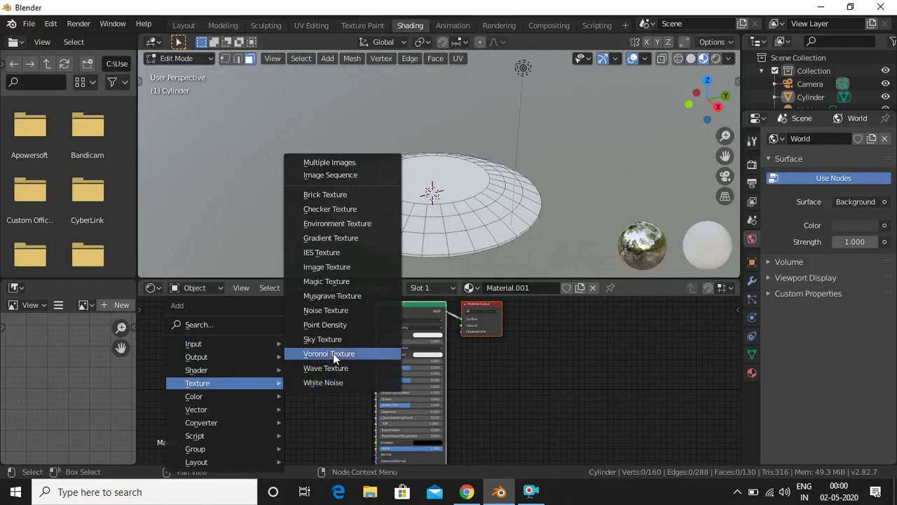
{"action": "left_click", "coordinate": [324, 267]}
{"action": "left_click_drag", "start_coordinate": [230, 344], "coordinate": [202, 339]}
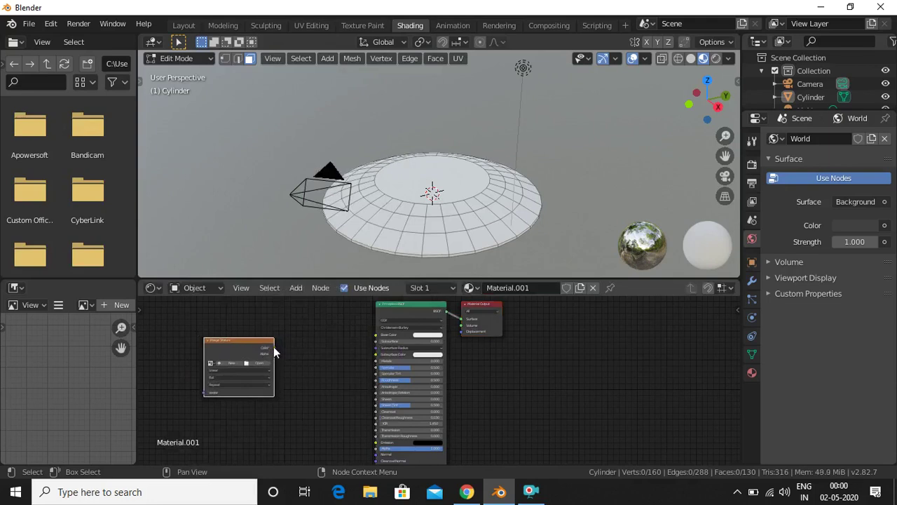
{"action": "left_click_drag", "start_coordinate": [274, 347], "coordinate": [375, 335]}
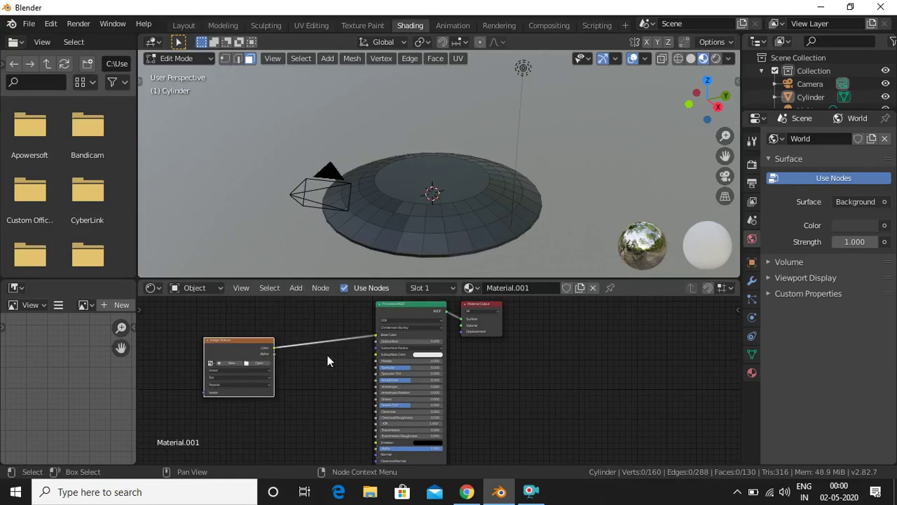
Load 3.jpg from the Desktop folder into the Image Texture node and switch the viewport to rendered shading.
{"action": "left_click", "coordinate": [258, 362]}
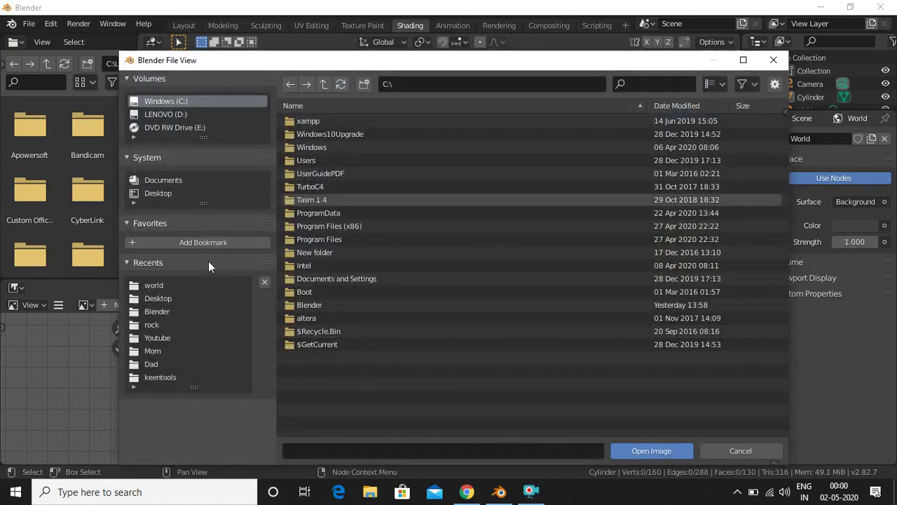
{"action": "left_click", "coordinate": [168, 192]}
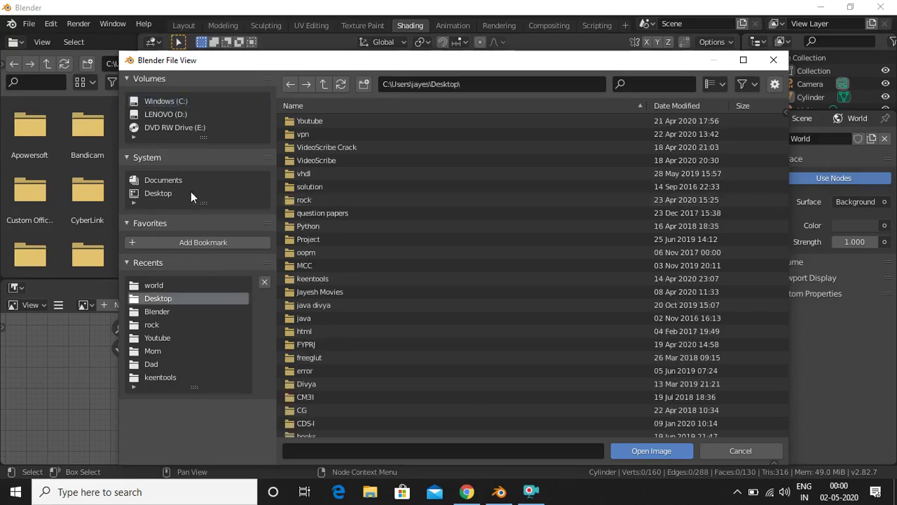
{"action": "scroll", "coordinate": [513, 351], "scroll_direction": "down", "scroll_amount": 6}
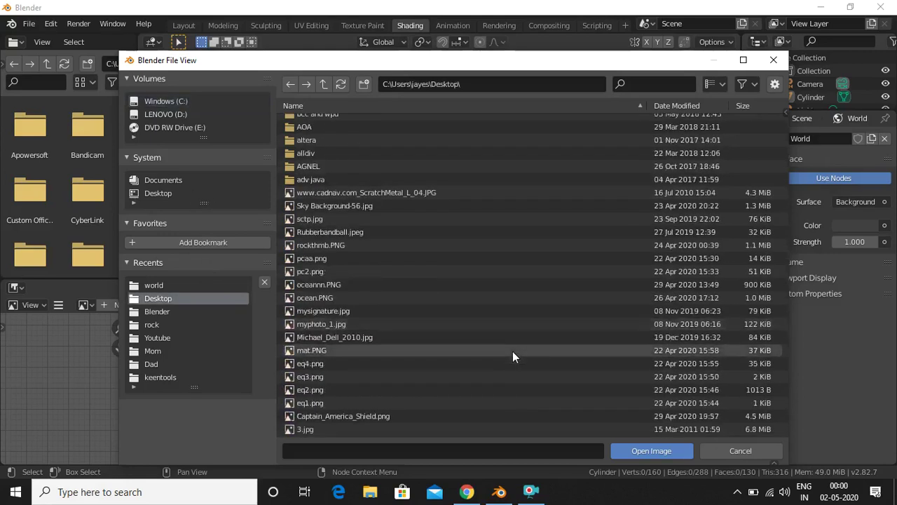
{"action": "left_click", "coordinate": [443, 429]}
{"action": "left_click", "coordinate": [652, 451]}
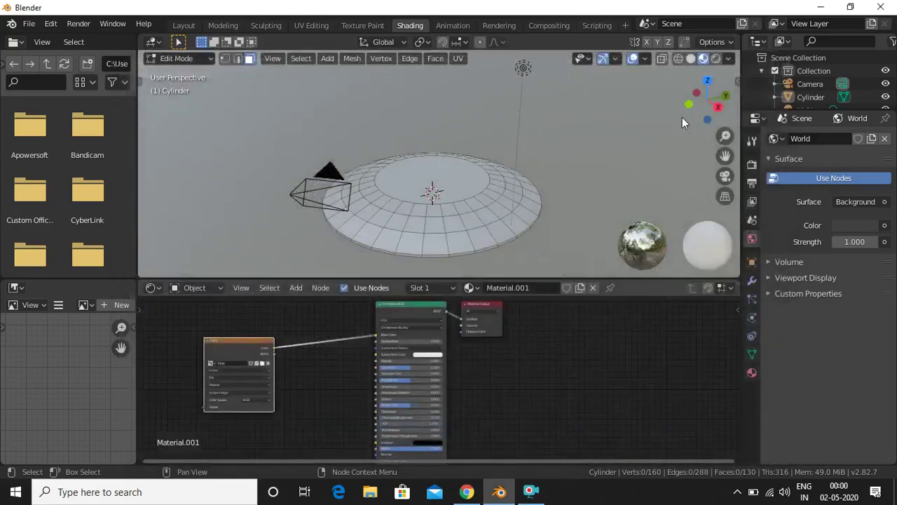
{"action": "left_click", "coordinate": [718, 57]}
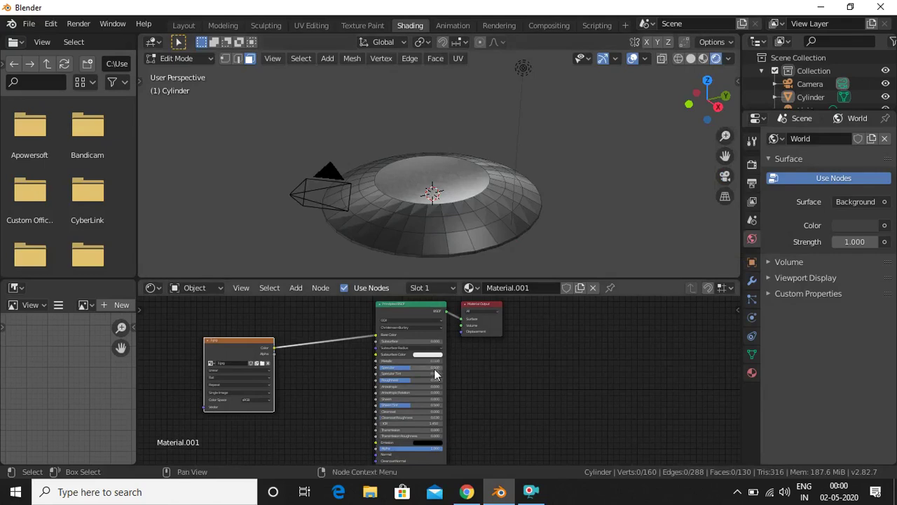
Set the textured material's Metallic to about 0.877 and Roughness to about 0.095 on the Principled BSDF.
{"action": "scroll", "coordinate": [434, 369], "scroll_direction": "up", "scroll_amount": 3}
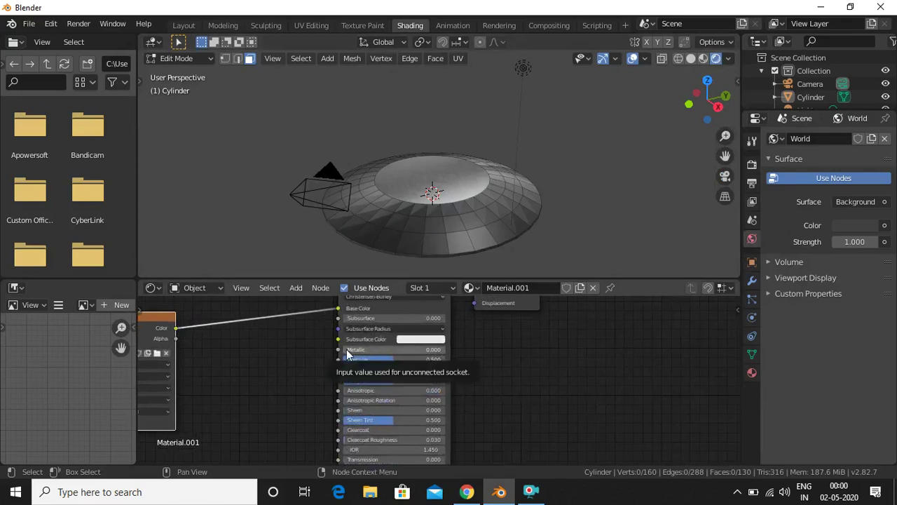
{"action": "left_click_drag", "start_coordinate": [372, 349], "coordinate": [424, 349]}
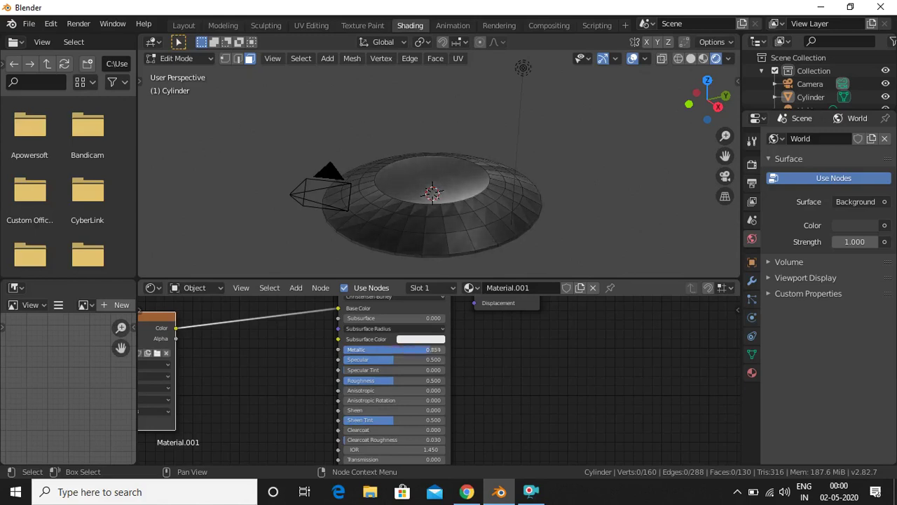
{"action": "left_click_drag", "start_coordinate": [423, 349], "coordinate": [400, 360]}
{"action": "left_click_drag", "start_coordinate": [393, 381], "coordinate": [352, 381]}
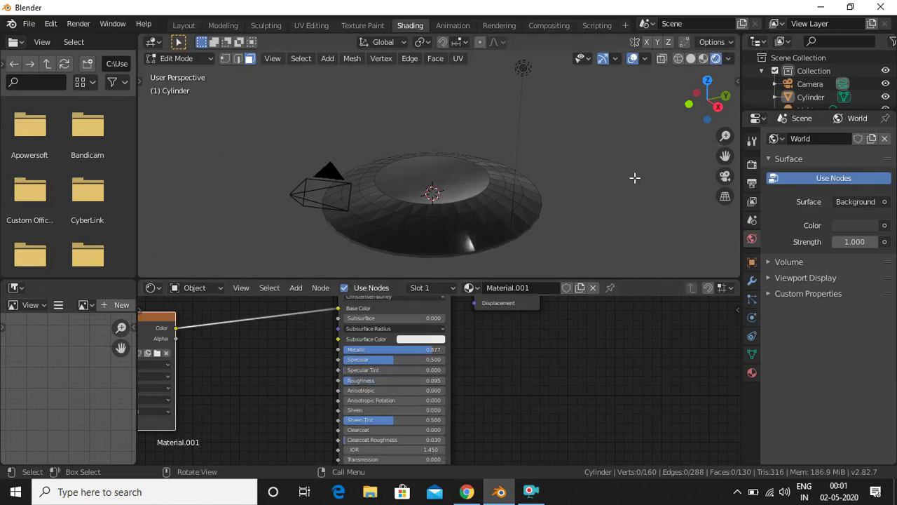
{"action": "left_click_drag", "start_coordinate": [705, 98], "coordinate": [704, 123]}
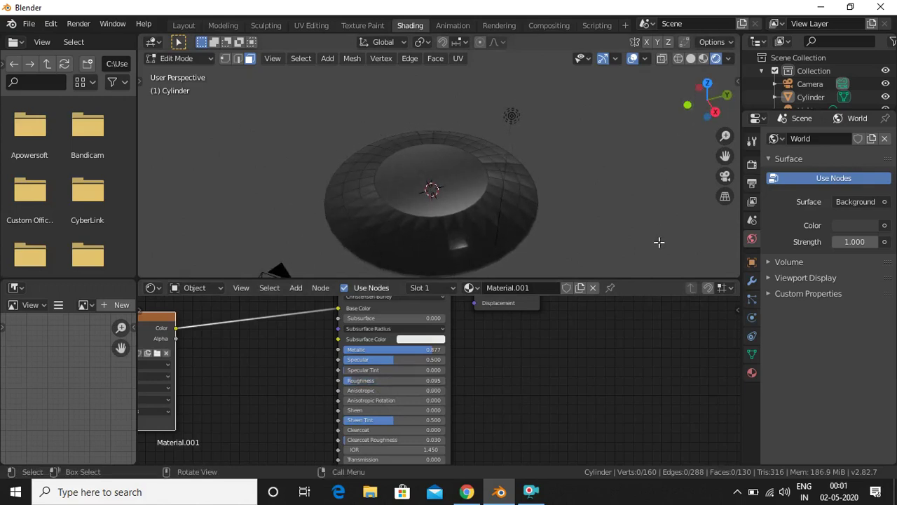
Add a second material slot to the disc and create a material in it with a dark red Base Color.
{"action": "left_click", "coordinate": [752, 372]}
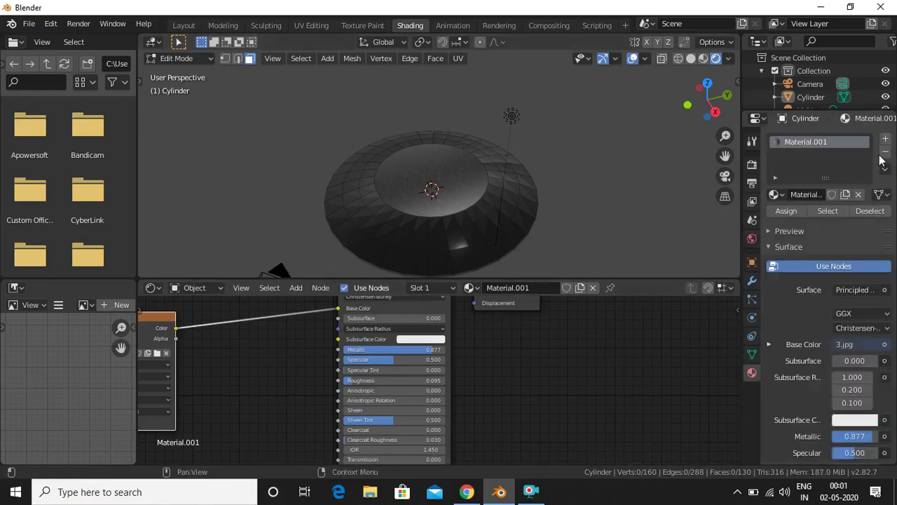
{"action": "left_click", "coordinate": [886, 140]}
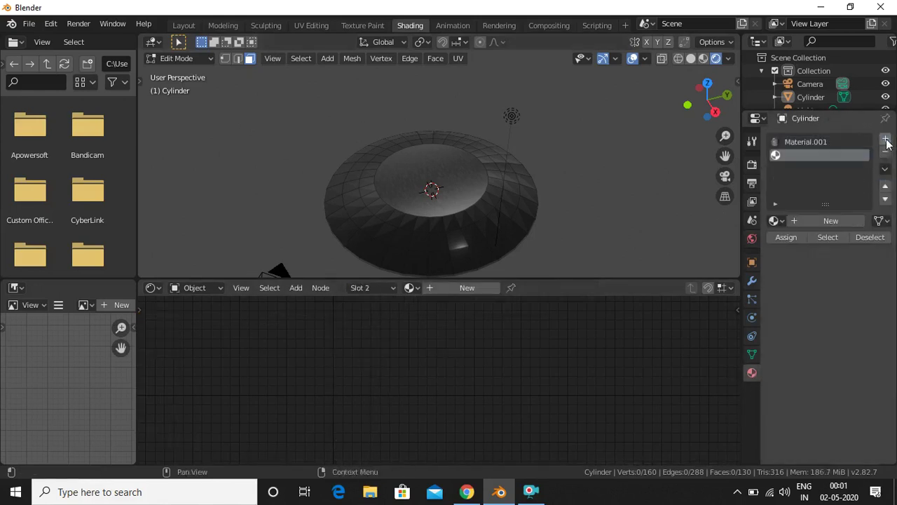
{"action": "left_click", "coordinate": [456, 288]}
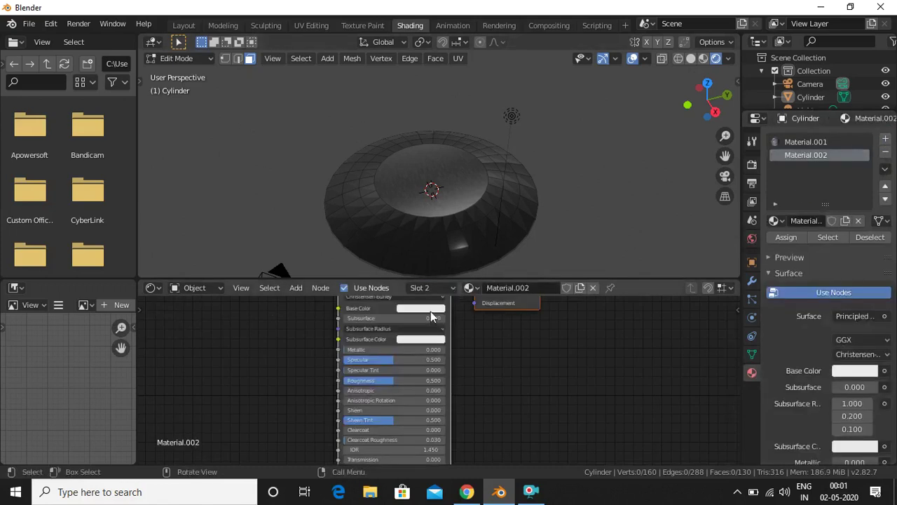
{"action": "left_click", "coordinate": [420, 309]}
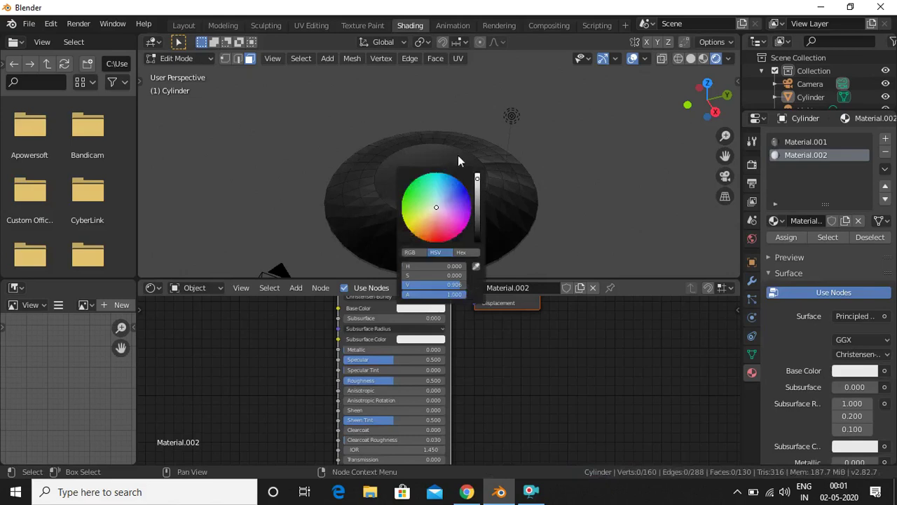
{"action": "left_click_drag", "start_coordinate": [436, 211], "coordinate": [440, 242]}
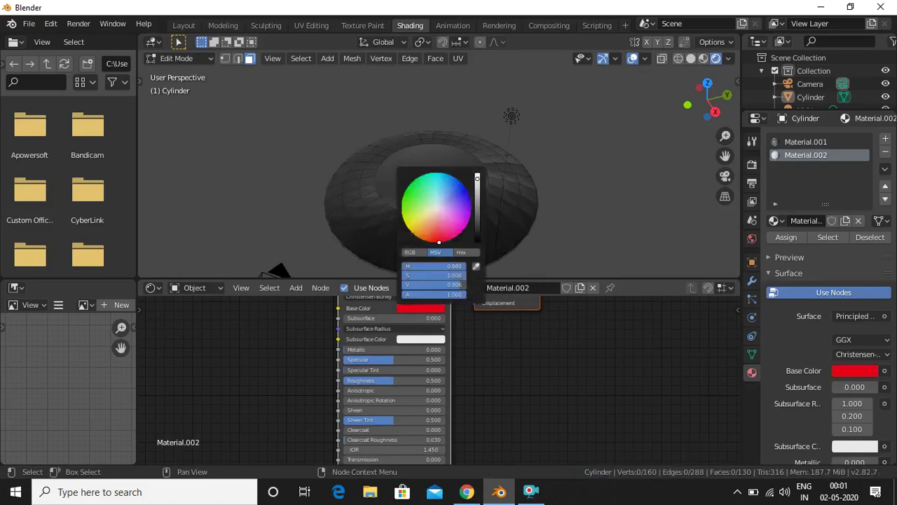
{"action": "left_click_drag", "start_coordinate": [479, 178], "coordinate": [478, 197]}
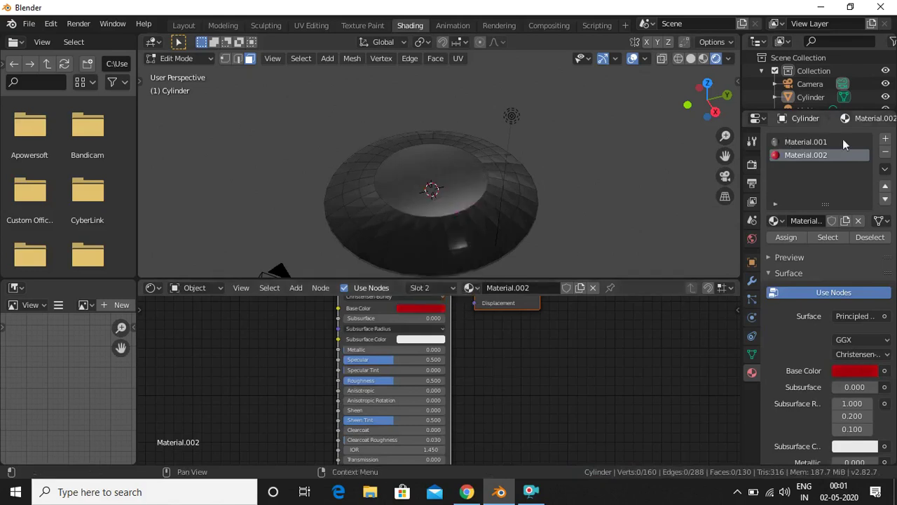
Add two more material slots and create a material in the third with a dark blue Base Color (H 0.672, S 1.000, V about 0.558).
{"action": "left_click", "coordinate": [886, 139]}
{"action": "left_click", "coordinate": [885, 139]}
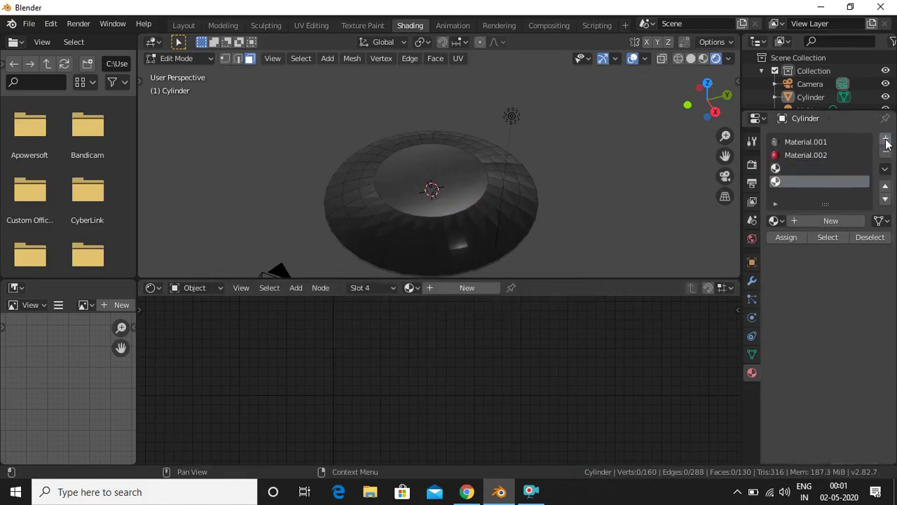
{"action": "left_click", "coordinate": [815, 168]}
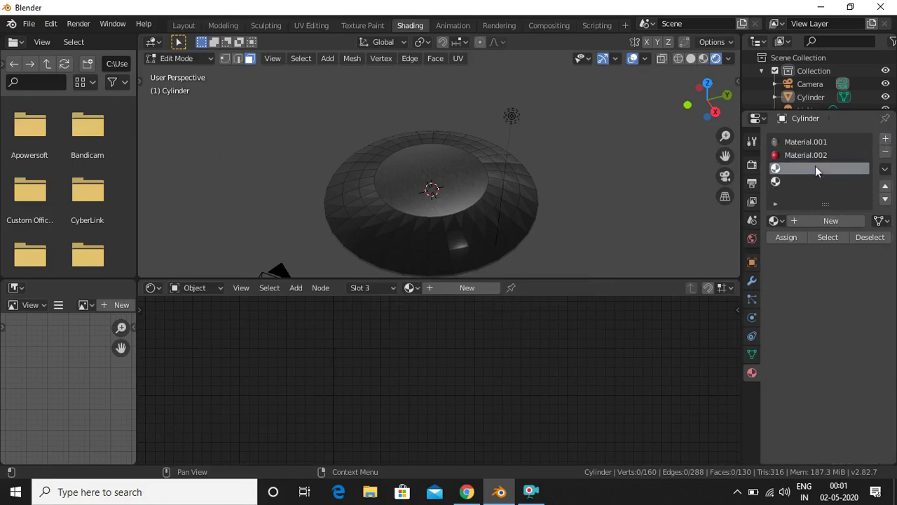
{"action": "left_click", "coordinate": [467, 288]}
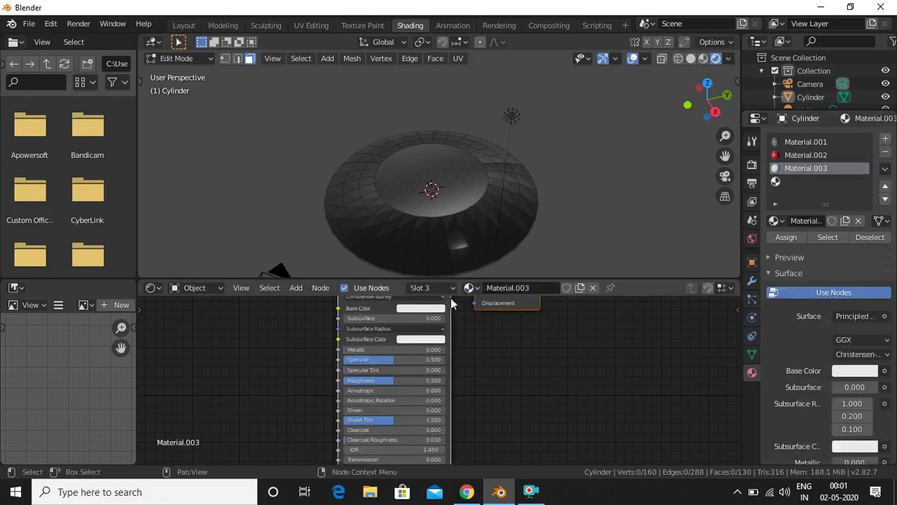
{"action": "left_click", "coordinate": [413, 310]}
{"action": "mouse_move", "coordinate": [436, 207]}
{"action": "left_mouse_down"}
{"action": "mouse_move", "coordinate": [477, 187]}
{"action": "mouse_move", "coordinate": [477, 203]}
{"action": "left_mouse_up"}
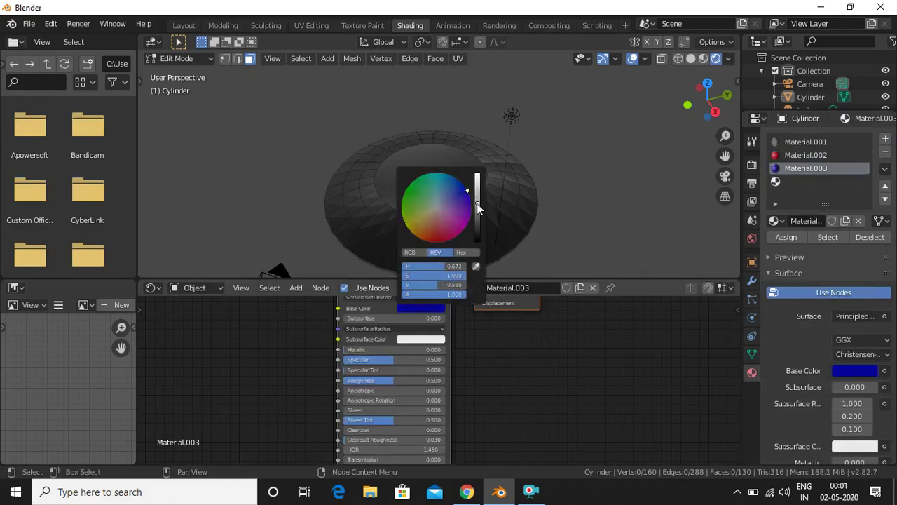
Create a material in the fourth slot and darken its Base Color to light grey.
{"action": "left_click", "coordinate": [796, 183]}
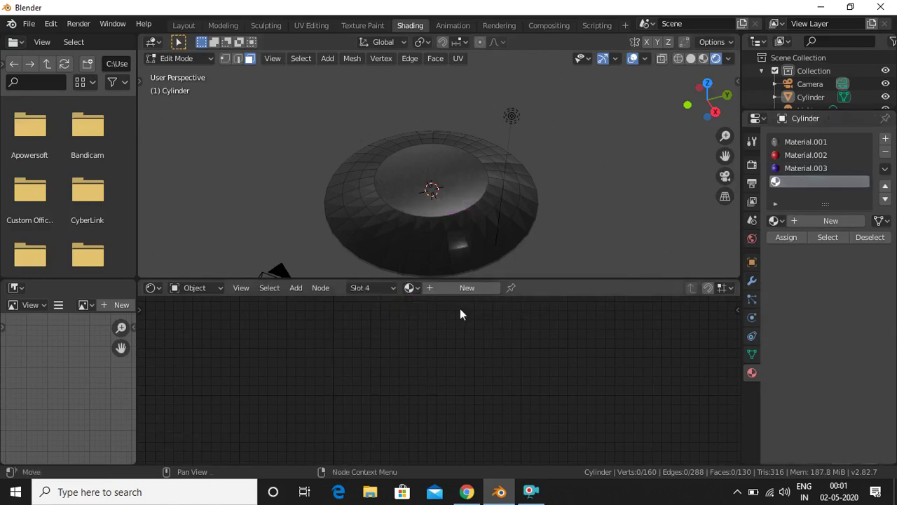
{"action": "left_click", "coordinate": [469, 290]}
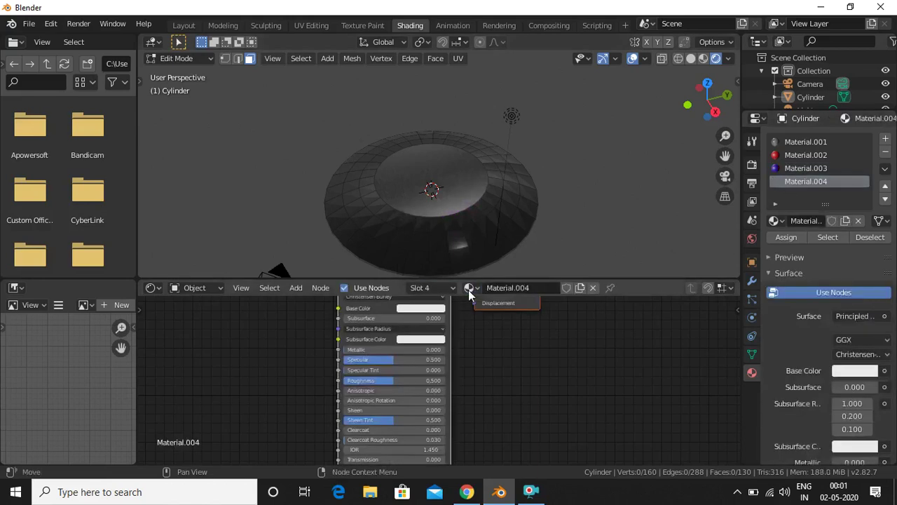
{"action": "left_click", "coordinate": [436, 307]}
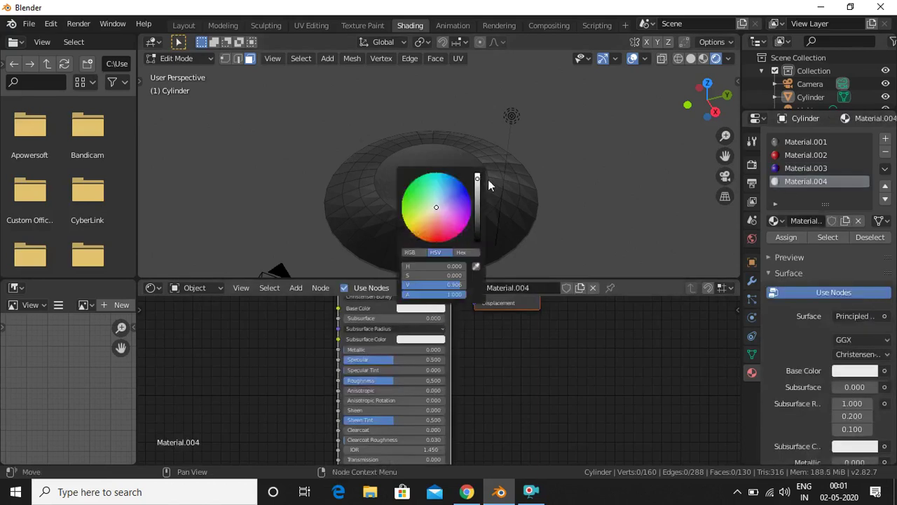
{"action": "left_click_drag", "start_coordinate": [480, 179], "coordinate": [477, 196]}
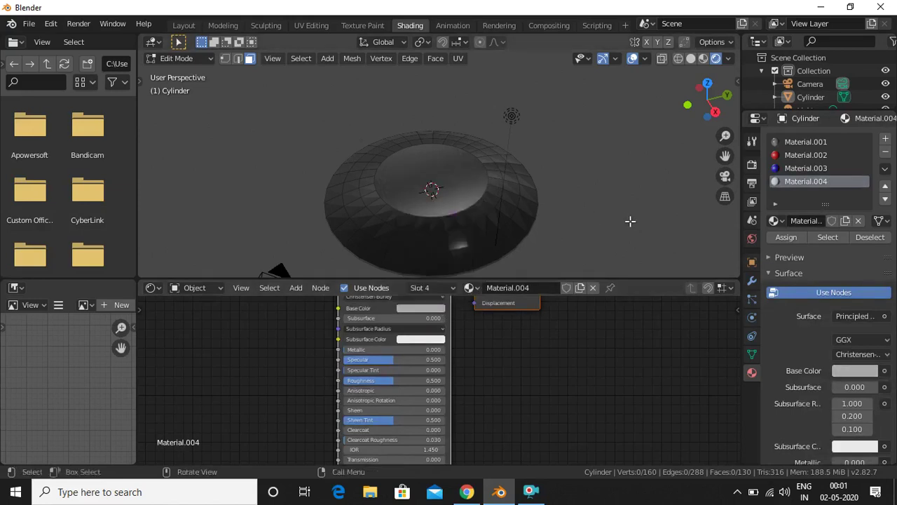
{"action": "left_click", "coordinate": [650, 404]}
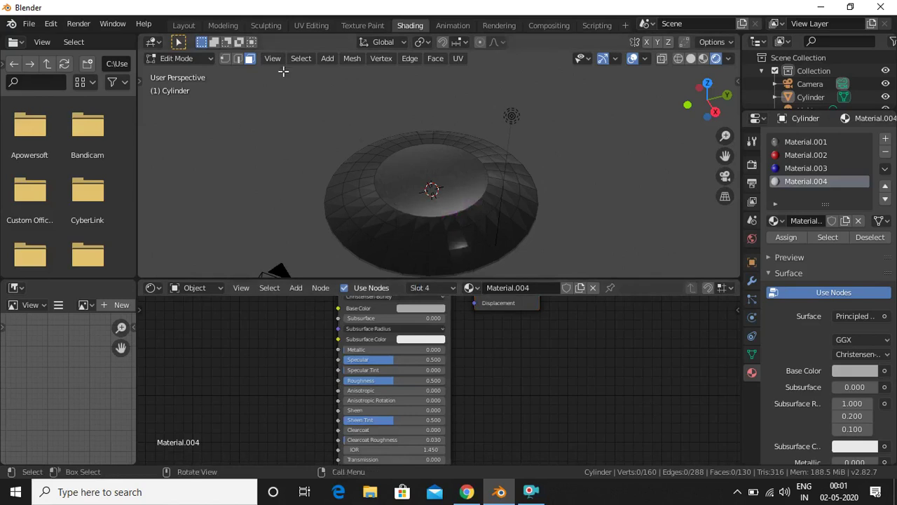
In the Layout workspace, assign the red material to the disc's outermost ring of faces, switch to rendered shading and clear the selection.
{"action": "left_click", "coordinate": [184, 26]}
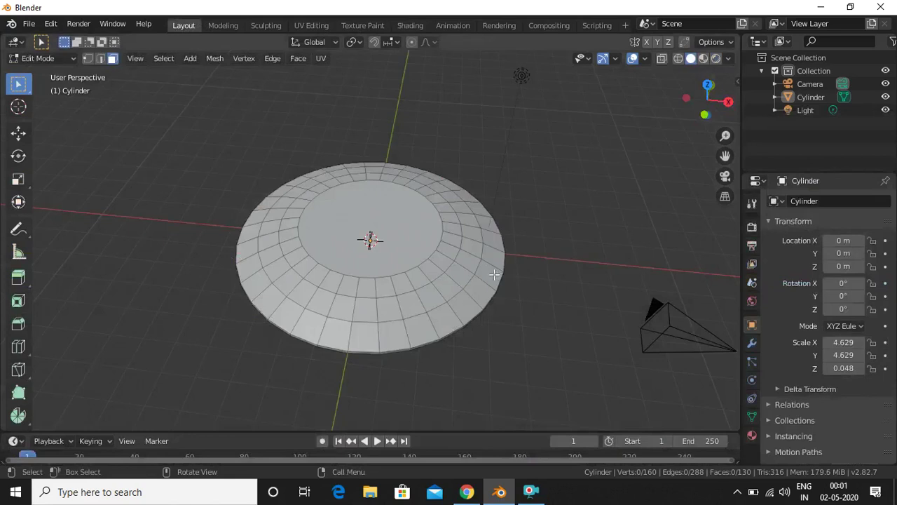
{"action": "left_click", "coordinate": [483, 289]}
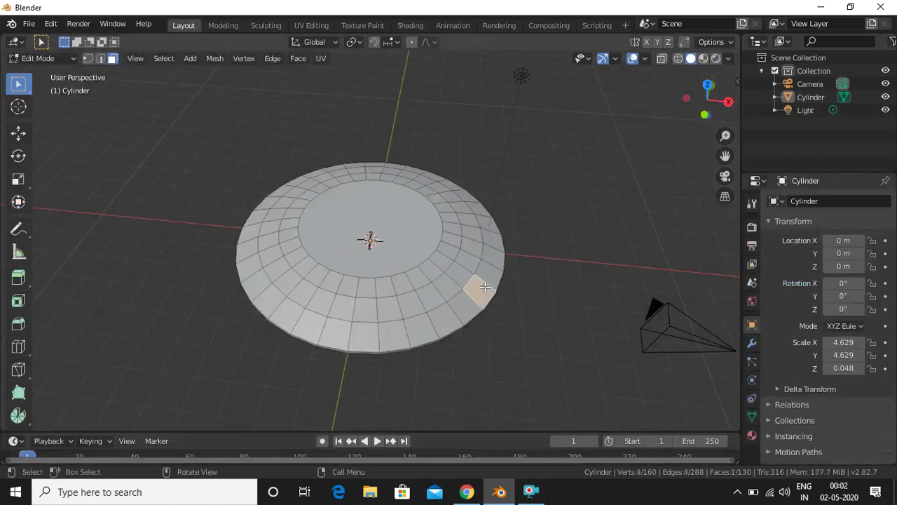
{"action": "left_click", "coordinate": [401, 340], "text": "alt"}
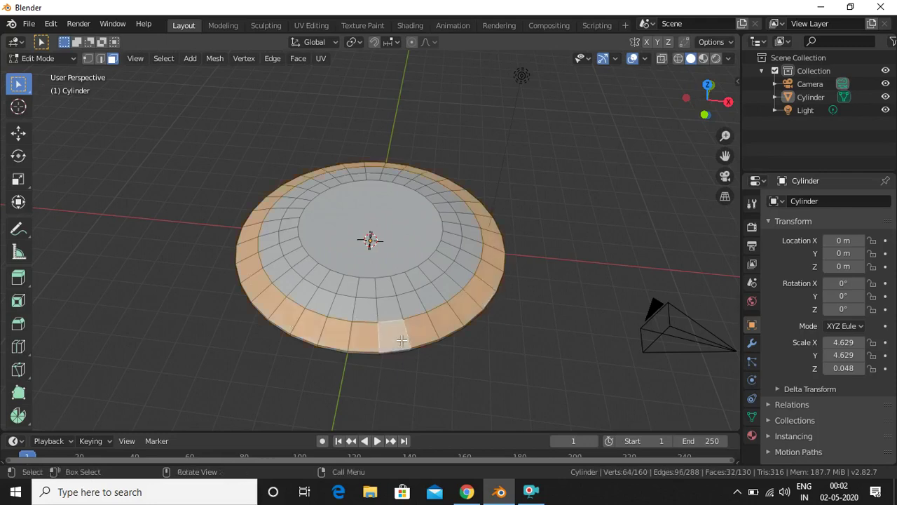
{"action": "left_click", "coordinate": [751, 434]}
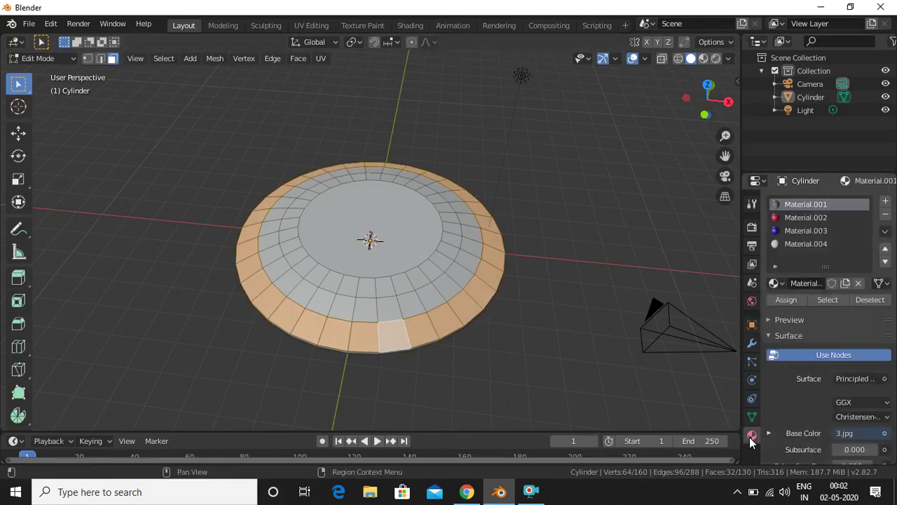
{"action": "left_click", "coordinate": [805, 217]}
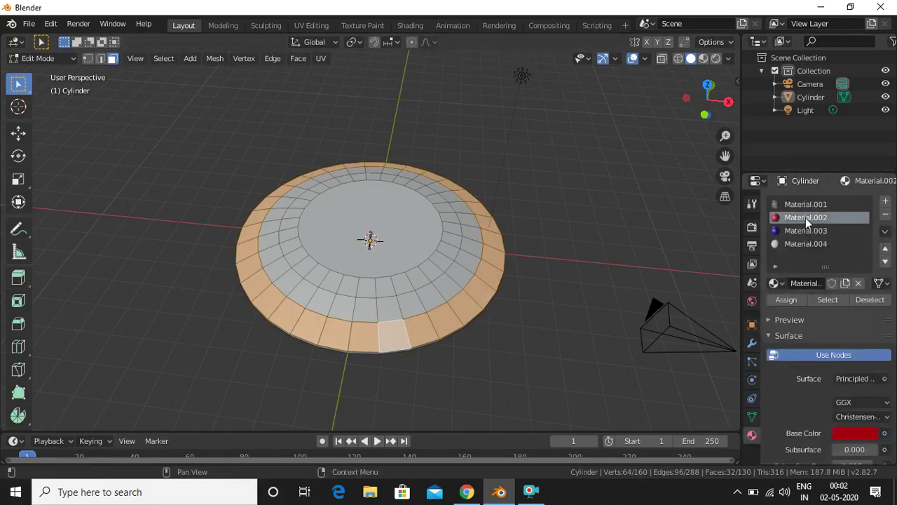
{"action": "left_click", "coordinate": [785, 300]}
{"action": "left_click", "coordinate": [716, 59]}
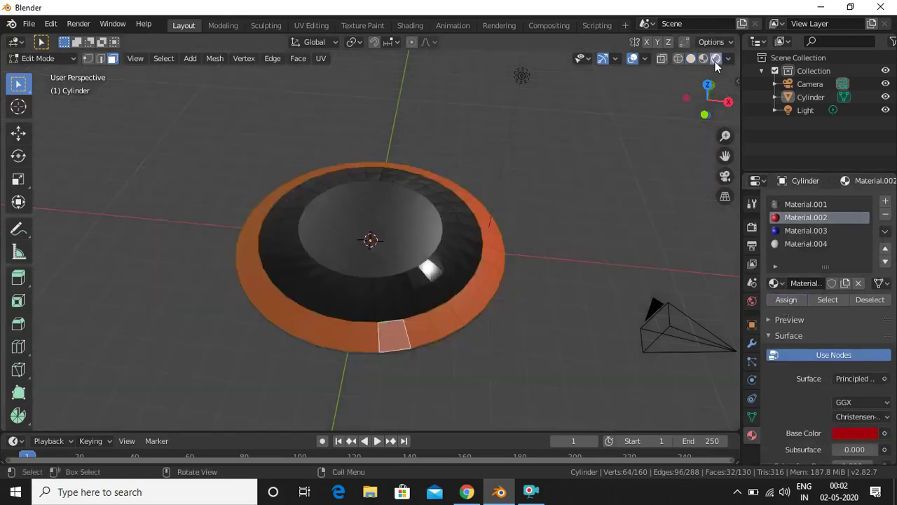
{"action": "left_click", "coordinate": [626, 212]}
Set the red material's Metallic to about 0.875 and Roughness to about 0.069.
{"action": "scroll", "coordinate": [824, 416], "scroll_direction": "down", "scroll_amount": 4}
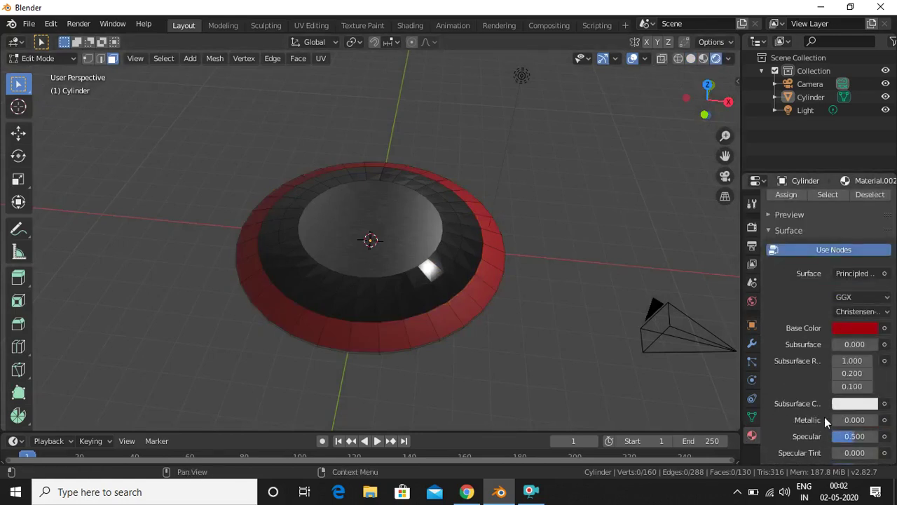
{"action": "scroll", "coordinate": [824, 416], "scroll_direction": "down", "scroll_amount": 1}
{"action": "left_click", "coordinate": [836, 393]}
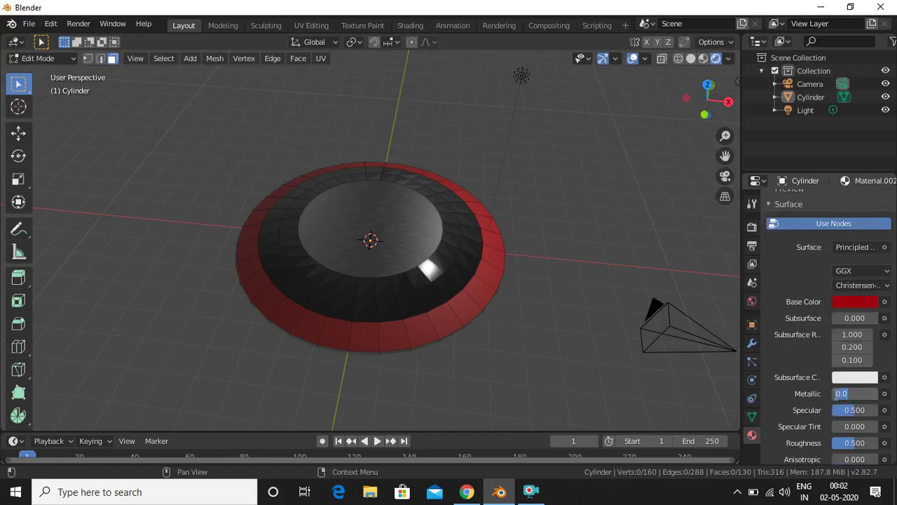
{"action": "left_click", "coordinate": [597, 384]}
{"action": "left_click_drag", "start_coordinate": [838, 393], "coordinate": [875, 398]}
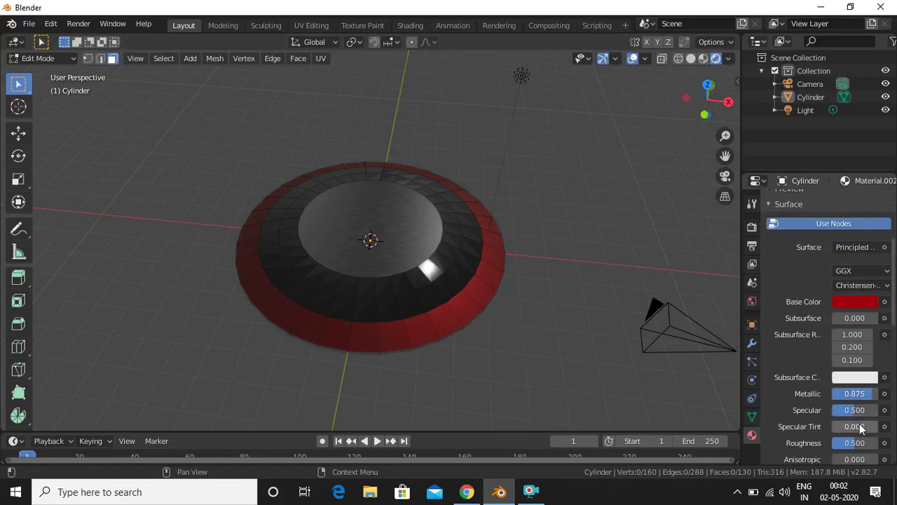
{"action": "left_click_drag", "start_coordinate": [856, 446], "coordinate": [840, 446]}
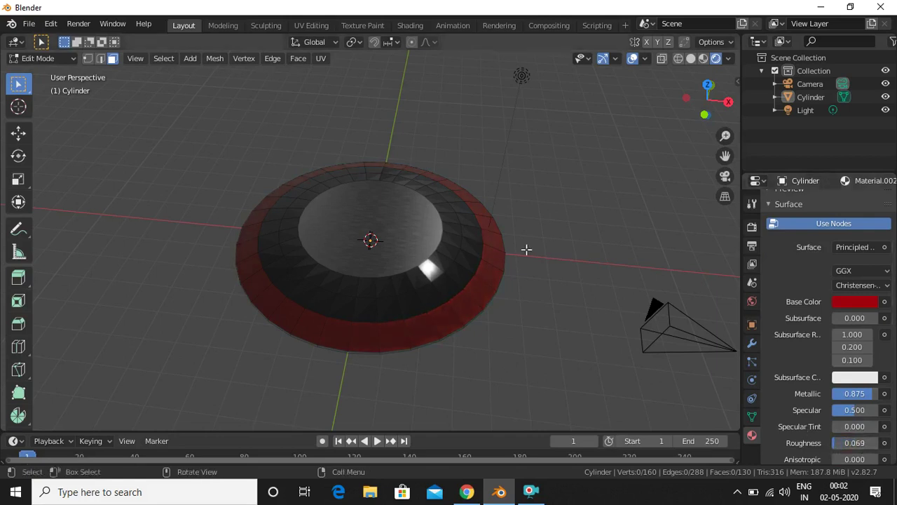
Assign the light grey material (Material.004) to the ring of faces just inside the outer red ring.
{"action": "left_click", "coordinate": [419, 307]}
{"action": "left_click", "coordinate": [384, 306], "text": "alt"}
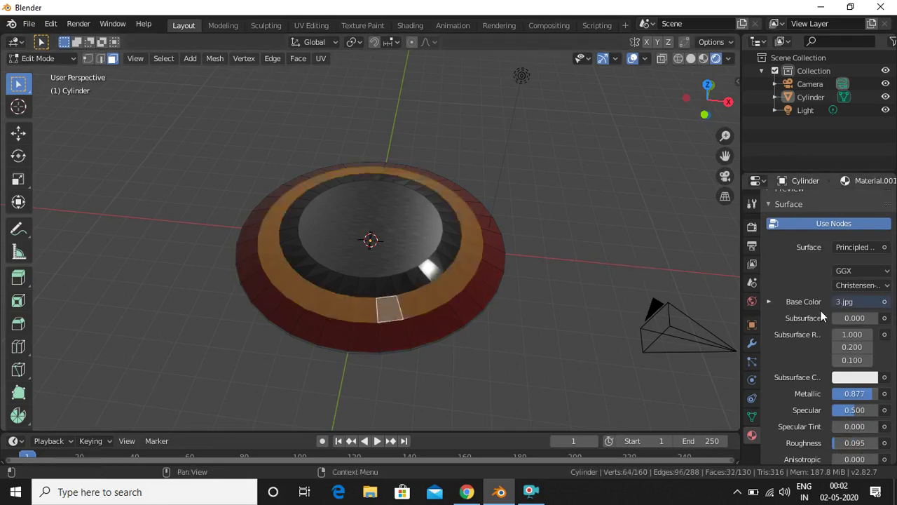
{"action": "scroll", "coordinate": [811, 203], "scroll_direction": "up", "scroll_amount": 5}
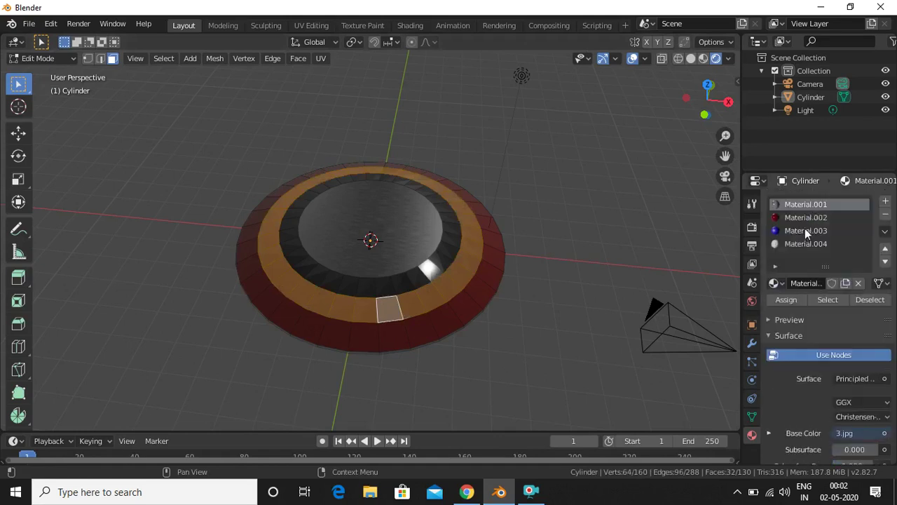
{"action": "left_click", "coordinate": [805, 244]}
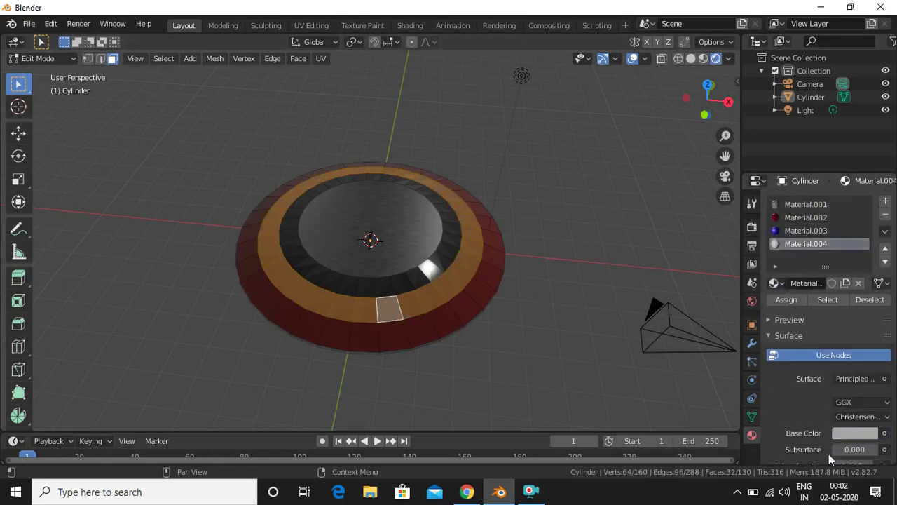
{"action": "scroll", "coordinate": [823, 428], "scroll_direction": "down", "scroll_amount": 6}
{"action": "scroll", "coordinate": [823, 428], "scroll_direction": "up", "scroll_amount": 4}
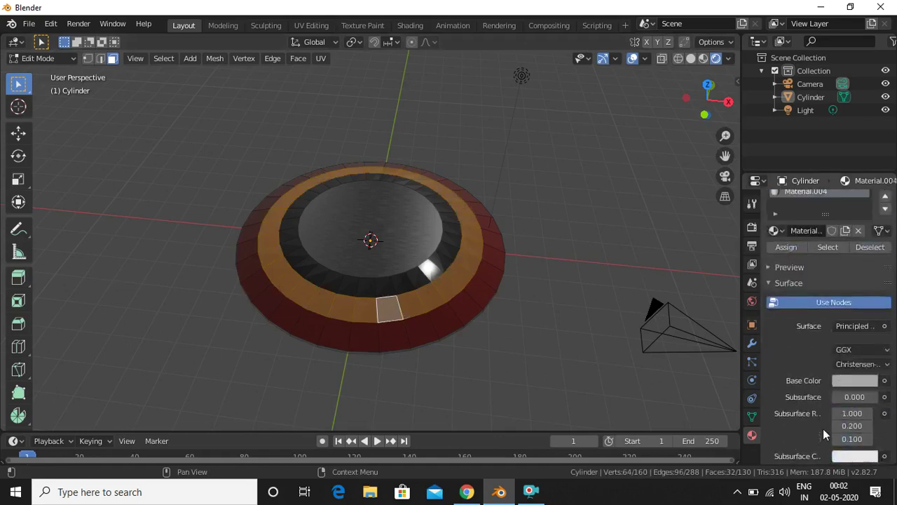
{"action": "left_click", "coordinate": [778, 249]}
{"action": "scroll", "coordinate": [811, 411], "scroll_direction": "down", "scroll_amount": 4}
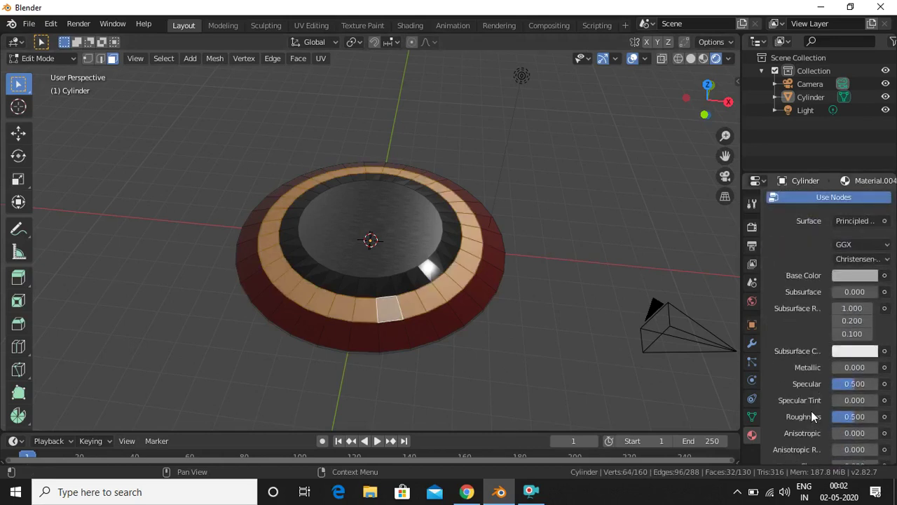
Set the light grey material's Metallic to about 0.875 and Roughness to about 0.139.
{"action": "scroll", "coordinate": [823, 383], "scroll_direction": "up", "scroll_amount": 1}
{"action": "left_click_drag", "start_coordinate": [832, 393], "coordinate": [872, 393]}
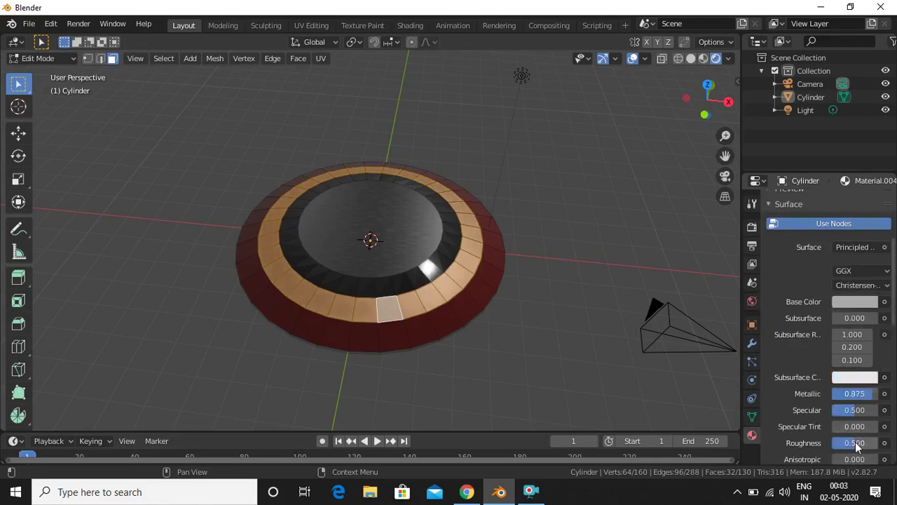
{"action": "left_click_drag", "start_coordinate": [856, 447], "coordinate": [841, 447]}
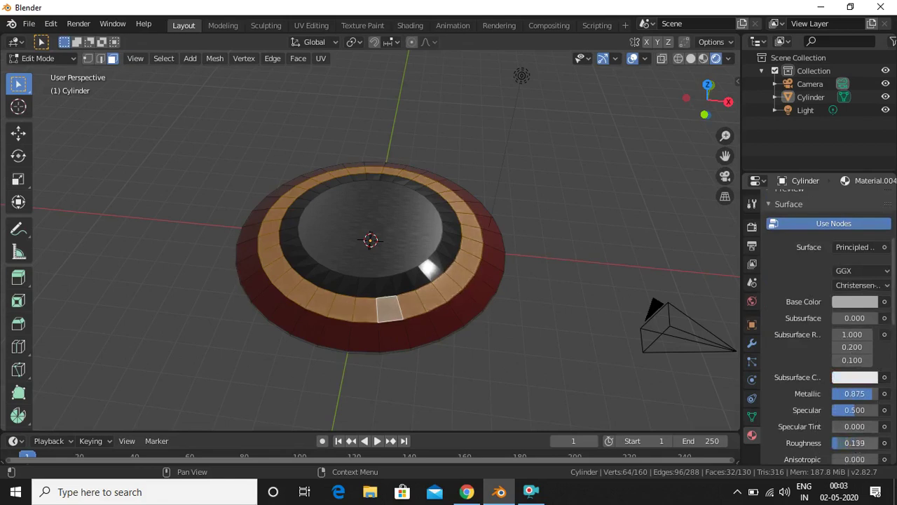
Assign the red material (Material.002) to the ring of faces surrounding the central disc.
{"action": "left_click", "coordinate": [393, 283]}
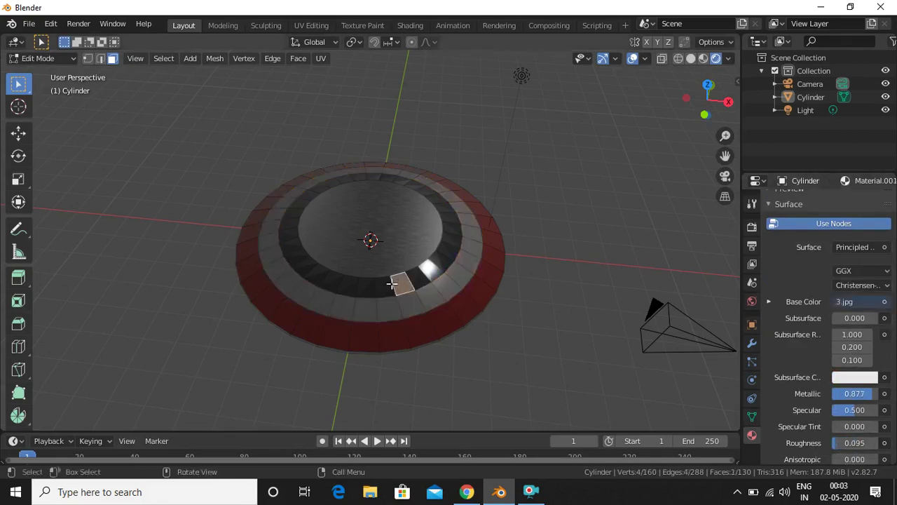
{"action": "left_click", "coordinate": [387, 284], "text": "alt"}
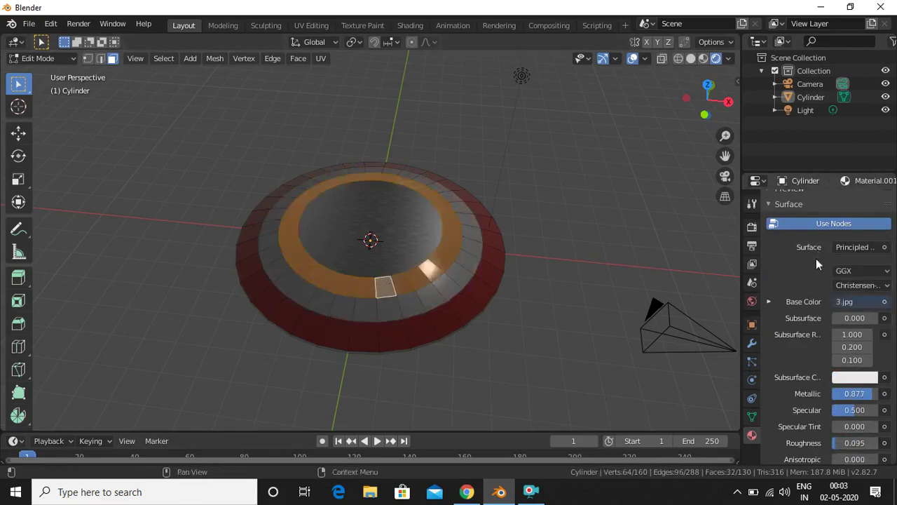
{"action": "scroll", "coordinate": [817, 264], "scroll_direction": "up", "scroll_amount": 5}
{"action": "left_click", "coordinate": [804, 218]}
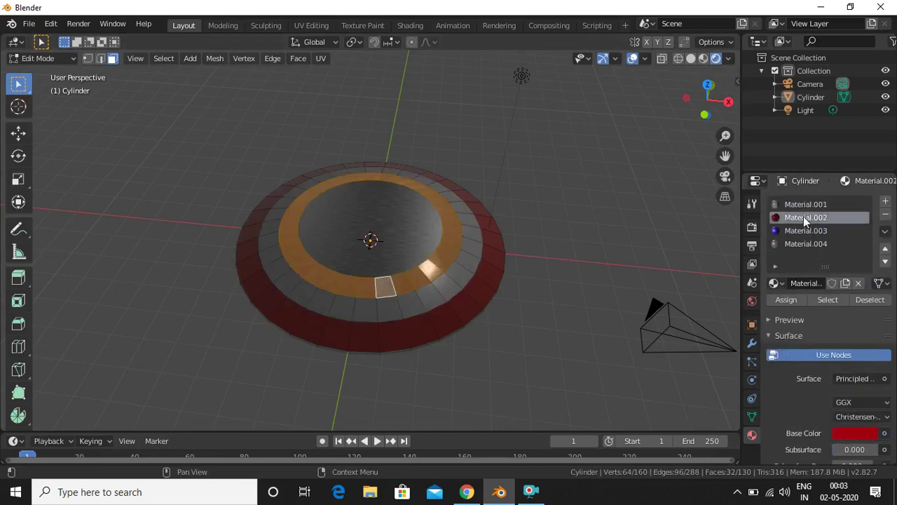
{"action": "left_click", "coordinate": [786, 300]}
Assign the dark blue material (Material.003) to the shield's round central face.
{"action": "left_click", "coordinate": [400, 227]}
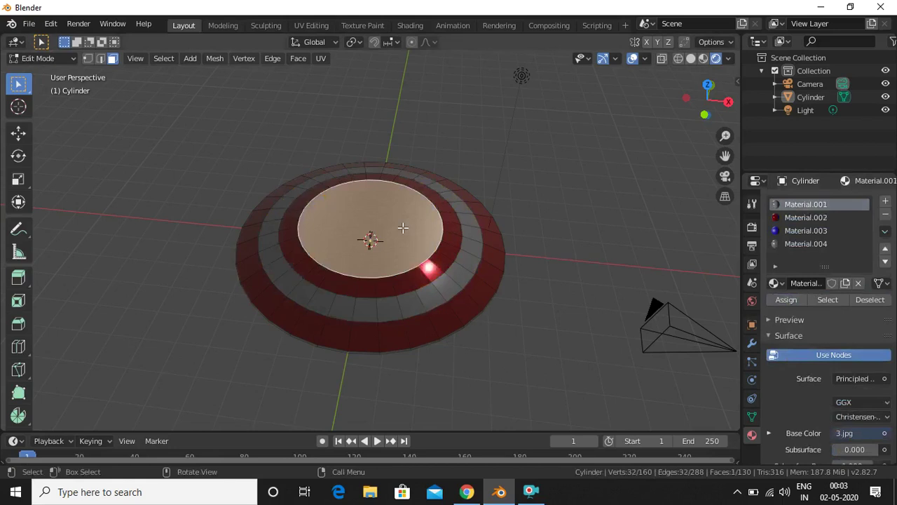
{"action": "left_click", "coordinate": [794, 230]}
{"action": "scroll", "coordinate": [799, 344], "scroll_direction": "down", "scroll_amount": 3}
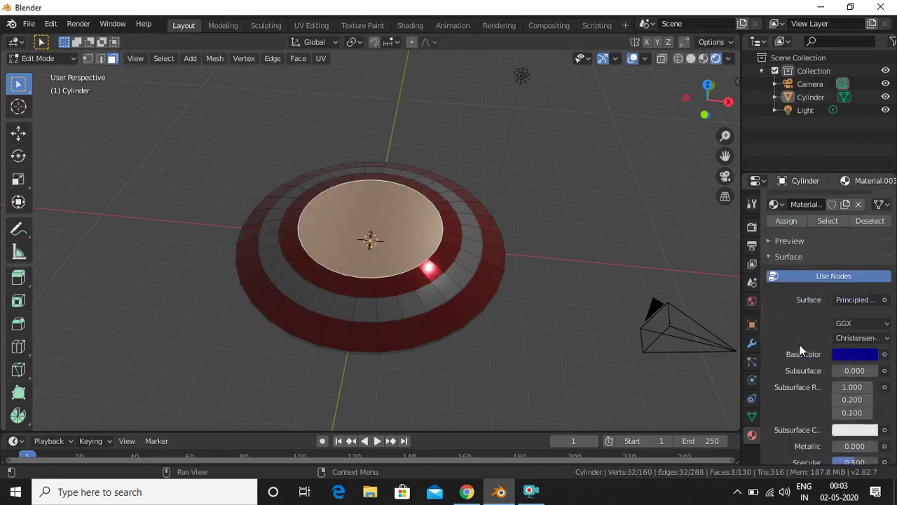
{"action": "left_click", "coordinate": [785, 219]}
{"action": "scroll", "coordinate": [813, 319], "scroll_direction": "down", "scroll_amount": 2}
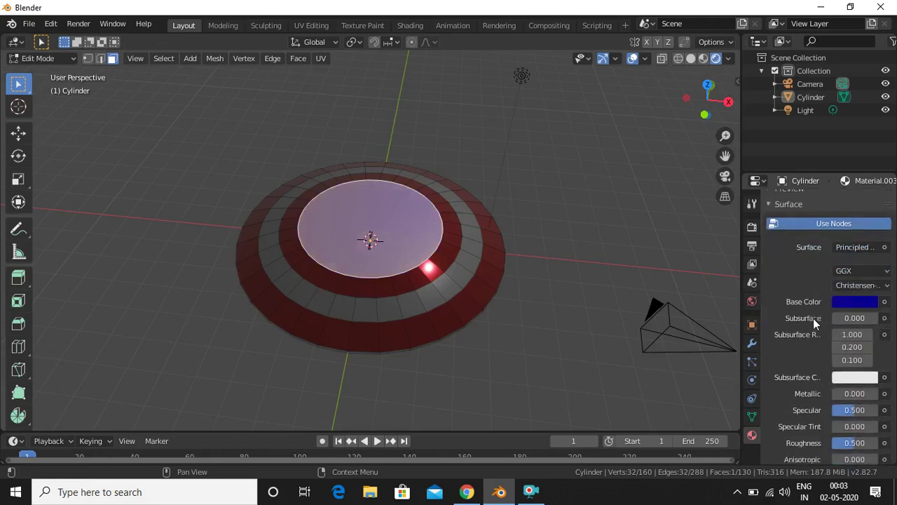
Set the blue material's Metallic to about 0.861 and Roughness to about 0.111, and clear the selection.
{"action": "left_click_drag", "start_coordinate": [834, 394], "coordinate": [874, 393]}
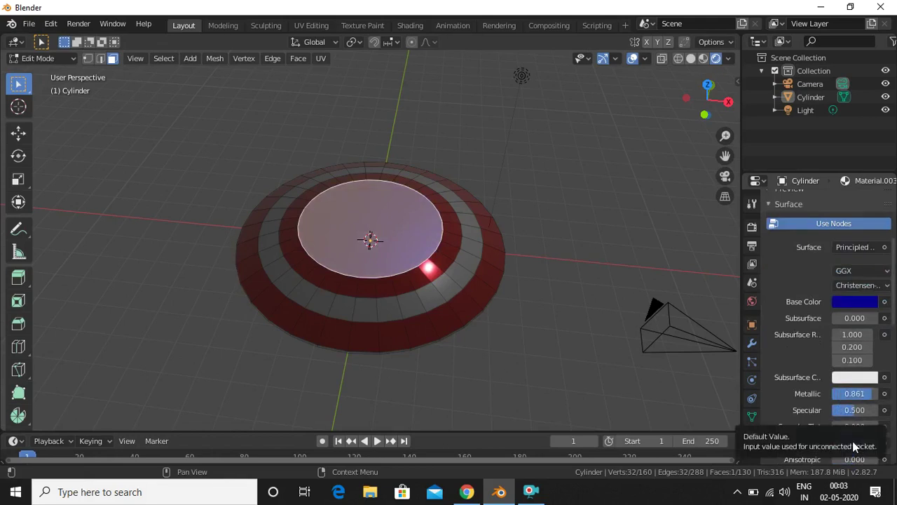
{"action": "left_click_drag", "start_coordinate": [853, 444], "coordinate": [827, 444]}
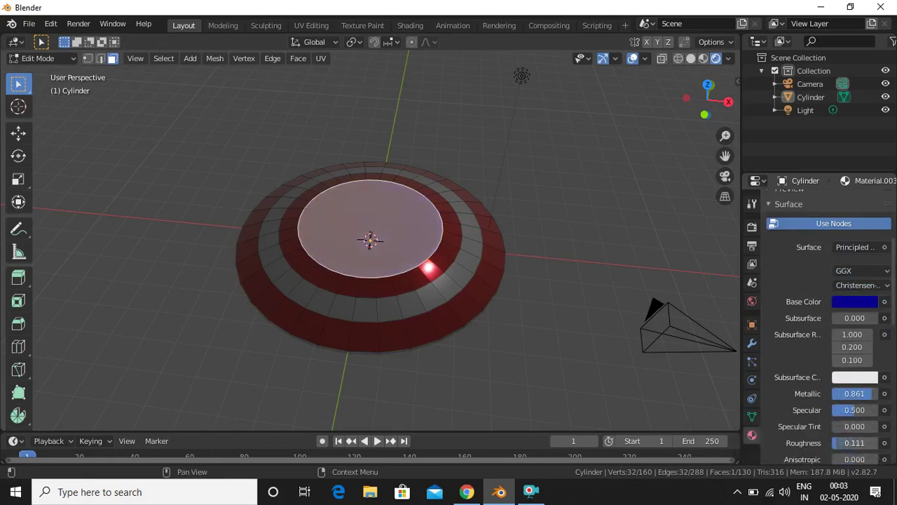
{"action": "left_click", "coordinate": [680, 245]}
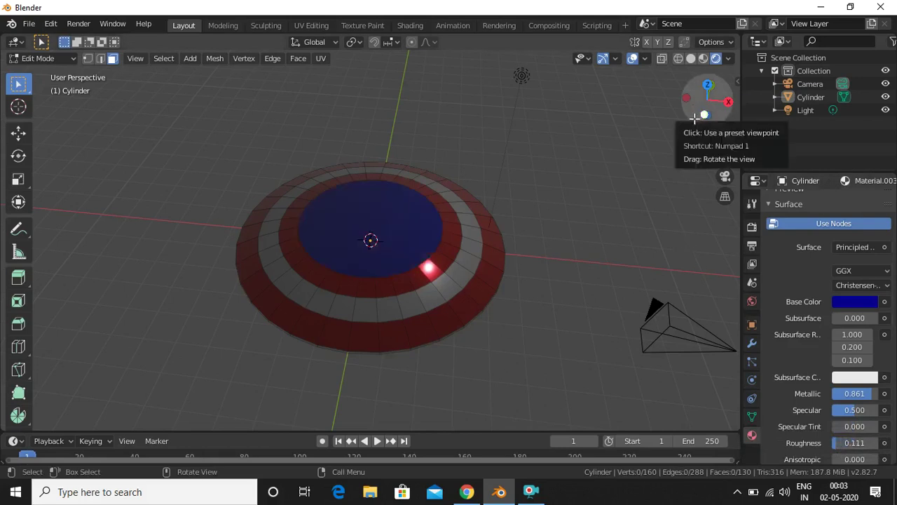
Delete the large flat face covering the shield's underside.
{"action": "mouse_move", "coordinate": [701, 111]}
{"action": "left_mouse_down"}
{"action": "mouse_move", "coordinate": [704, 81]}
{"action": "mouse_move", "coordinate": [697, 114]}
{"action": "left_mouse_up"}
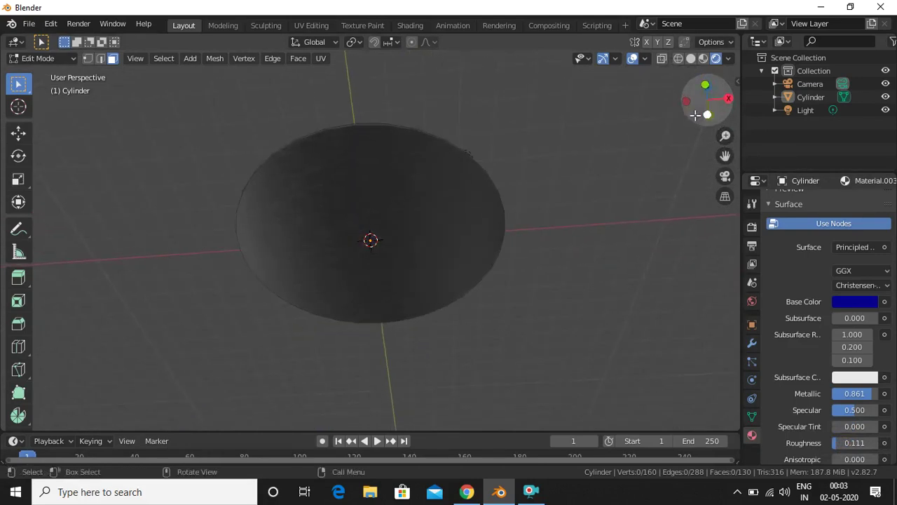
{"action": "left_click", "coordinate": [321, 185]}
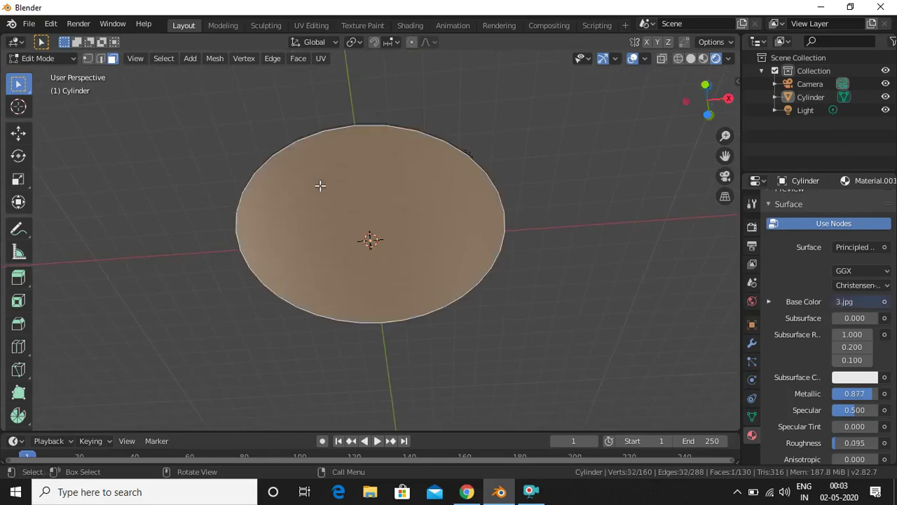
{"action": "key", "text": "x"}
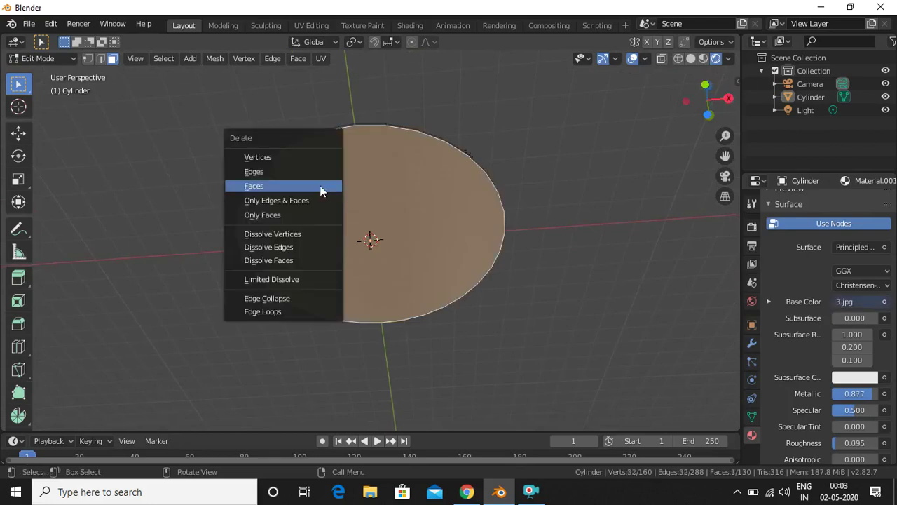
{"action": "left_click", "coordinate": [284, 184]}
{"action": "left_click_drag", "start_coordinate": [696, 119], "coordinate": [533, 103]}
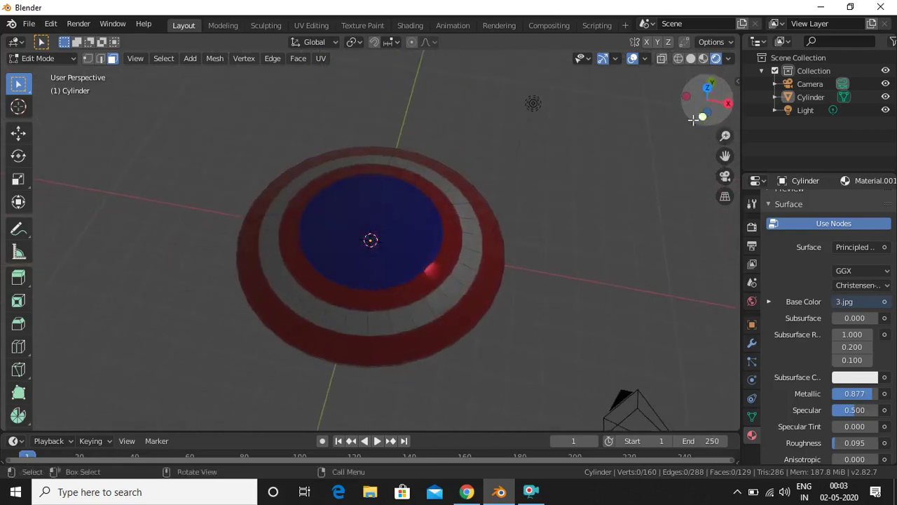
Place the 3D cursor in empty space away from the shield, beyond the camera.
{"action": "scroll", "coordinate": [605, 286], "scroll_direction": "down", "scroll_amount": 8}
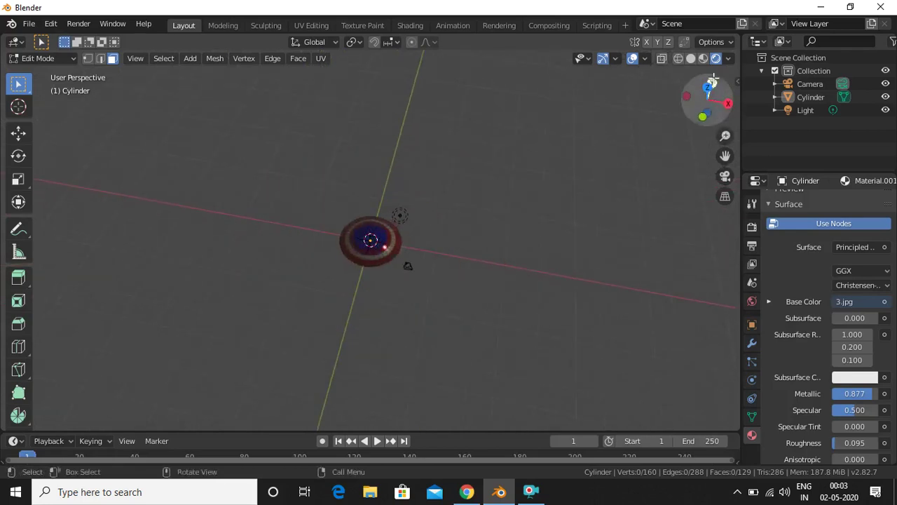
{"action": "left_click_drag", "start_coordinate": [697, 114], "coordinate": [665, 128]}
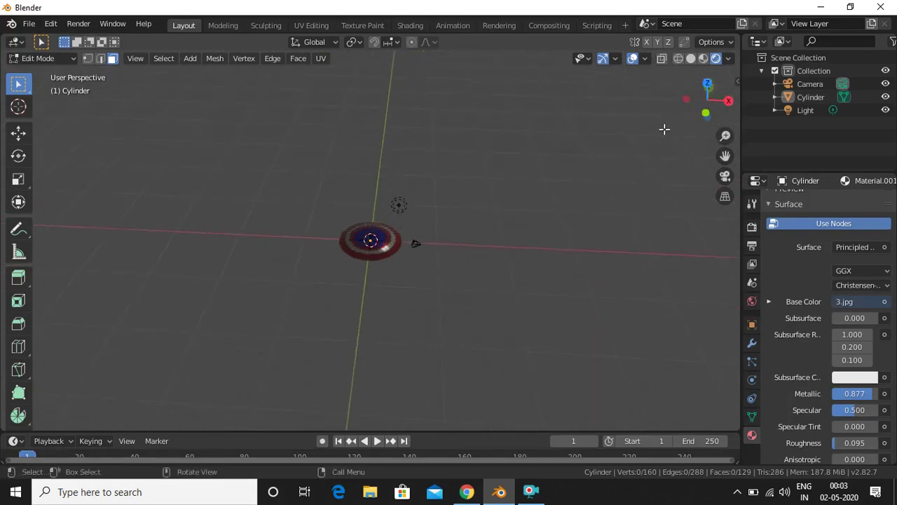
{"action": "scroll", "coordinate": [665, 128], "scroll_direction": "up", "scroll_amount": 8}
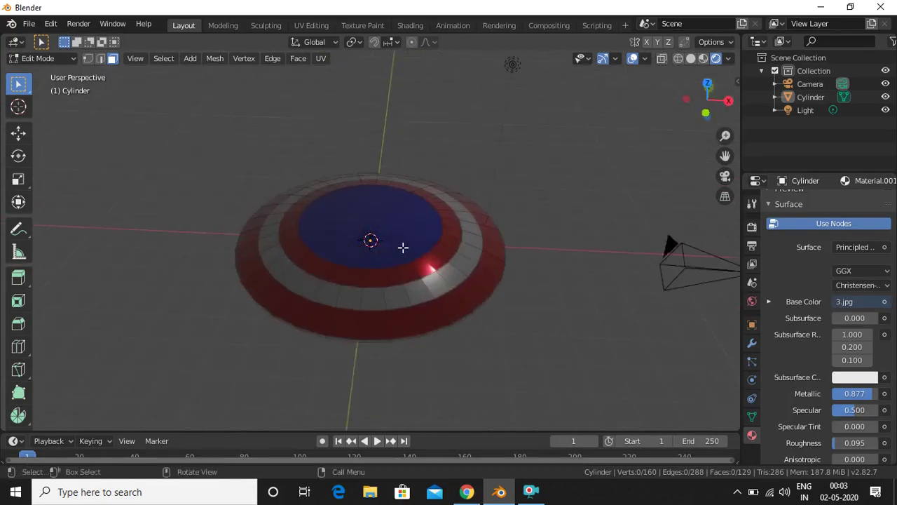
{"action": "left_click_drag", "start_coordinate": [706, 131], "coordinate": [696, 114]}
{"action": "scroll", "coordinate": [627, 208], "scroll_direction": "down", "scroll_amount": 6}
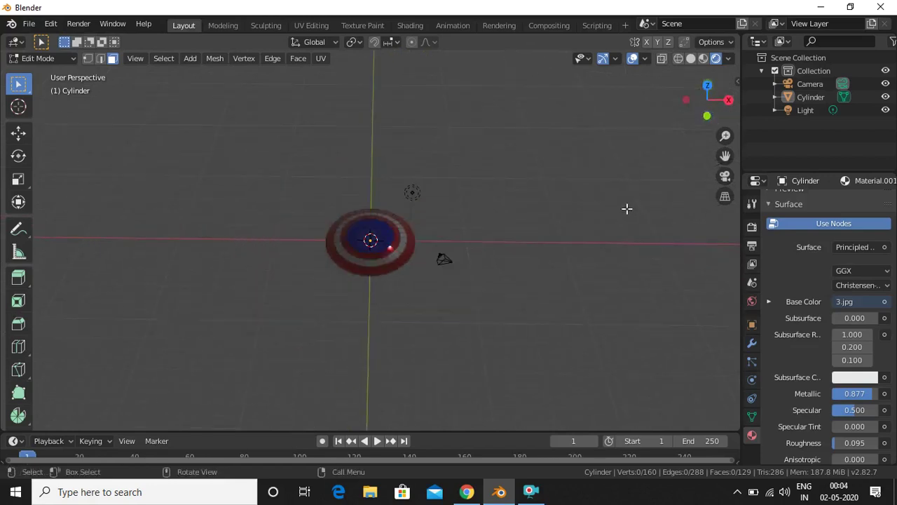
{"action": "right_click", "coordinate": [521, 298], "text": "shift"}
{"action": "key", "text": "shift+a"}
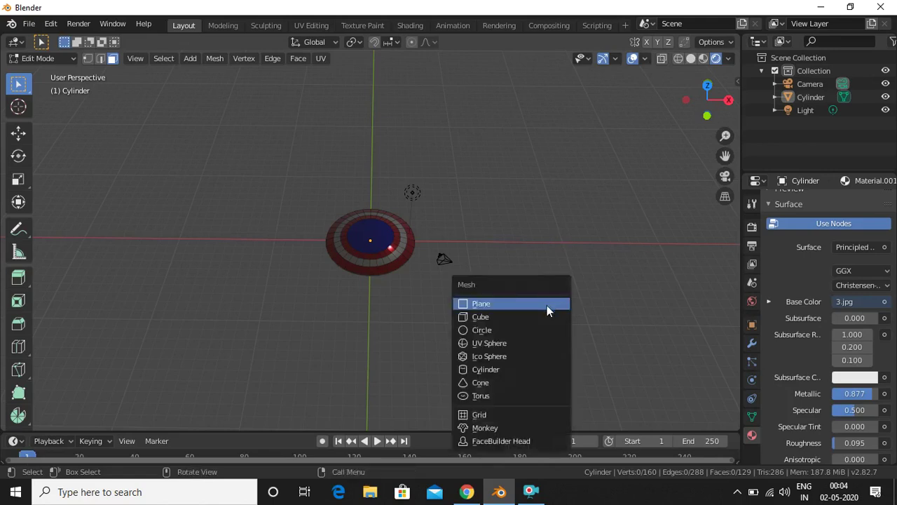
{"action": "left_click", "coordinate": [540, 328]}
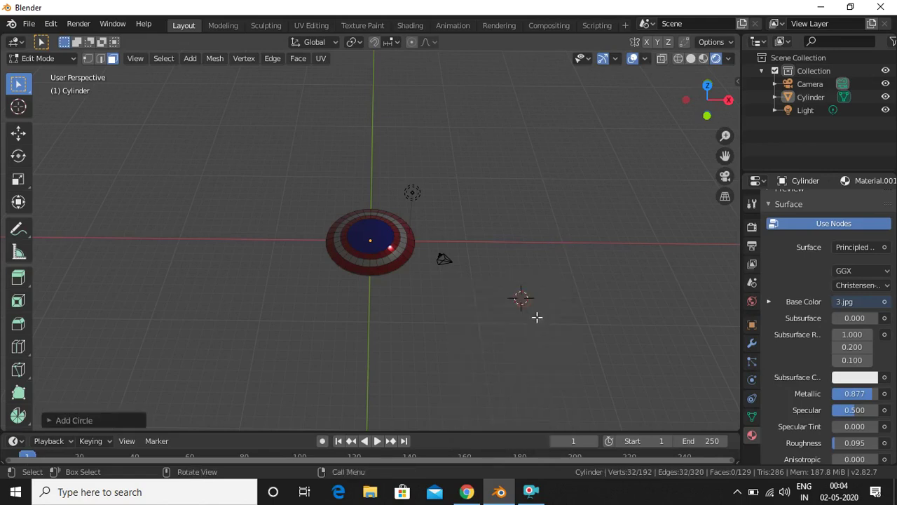
{"action": "scroll", "coordinate": [538, 318], "scroll_direction": "up", "scroll_amount": 7}
{"action": "scroll", "coordinate": [537, 317], "scroll_direction": "down", "scroll_amount": 7}
{"action": "scroll", "coordinate": [537, 317], "scroll_direction": "up", "scroll_amount": 2}
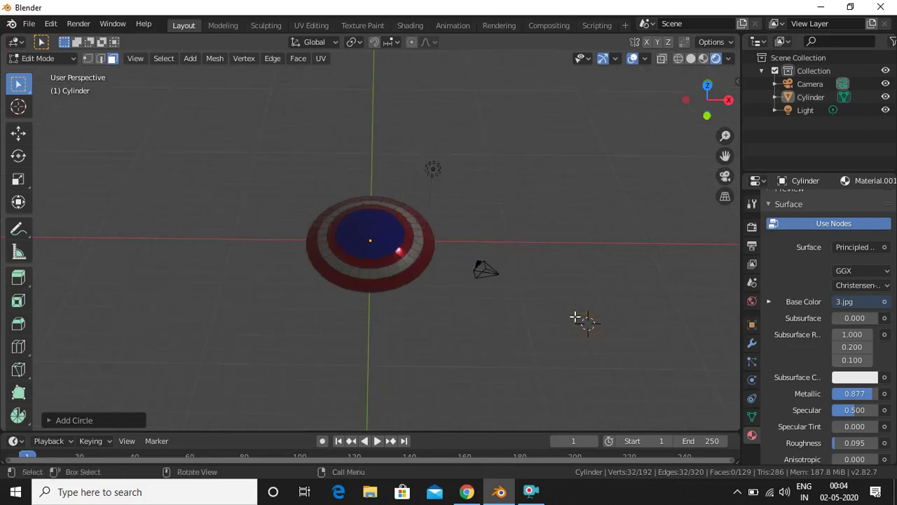
{"action": "key", "text": "ctrl+z"}
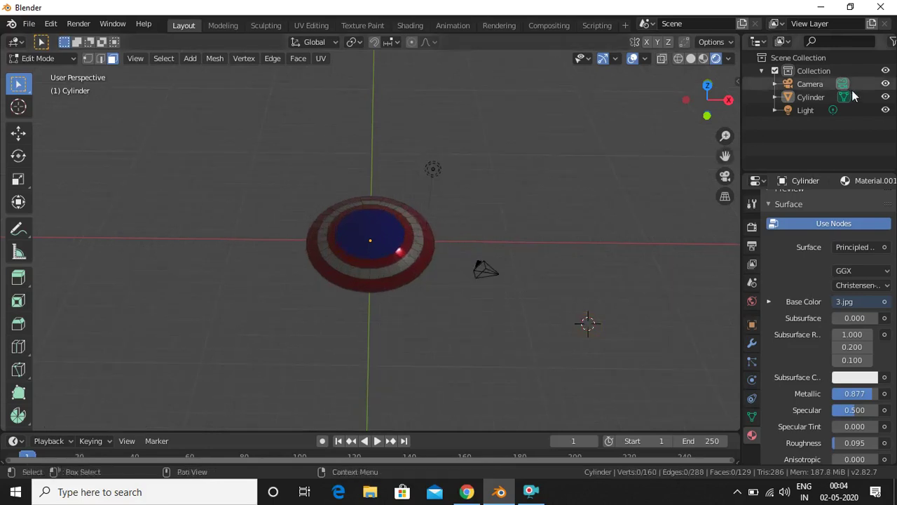
Return to Object Mode, deselect the shield and add a mesh circle as a separate object at the 3D cursor.
{"action": "left_click", "coordinate": [418, 234]}
{"action": "key", "text": "Tab"}
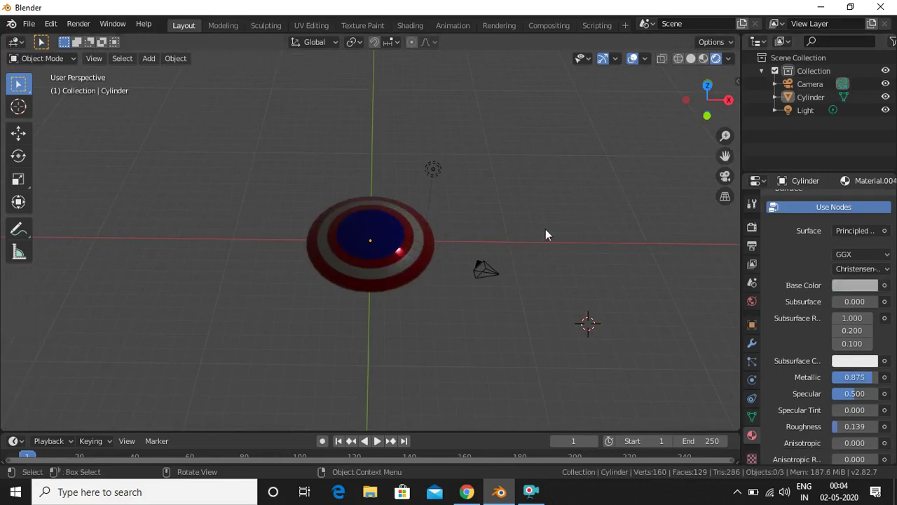
{"action": "left_click", "coordinate": [401, 254]}
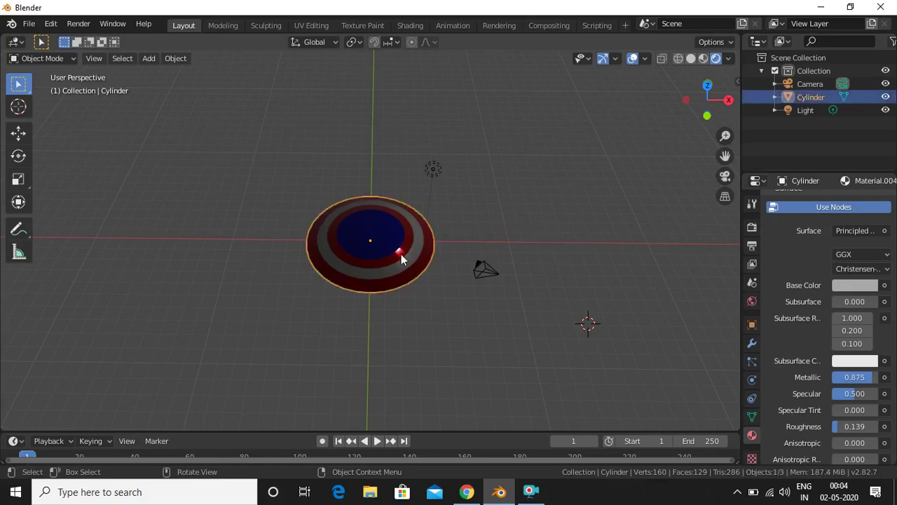
{"action": "left_click", "coordinate": [634, 186]}
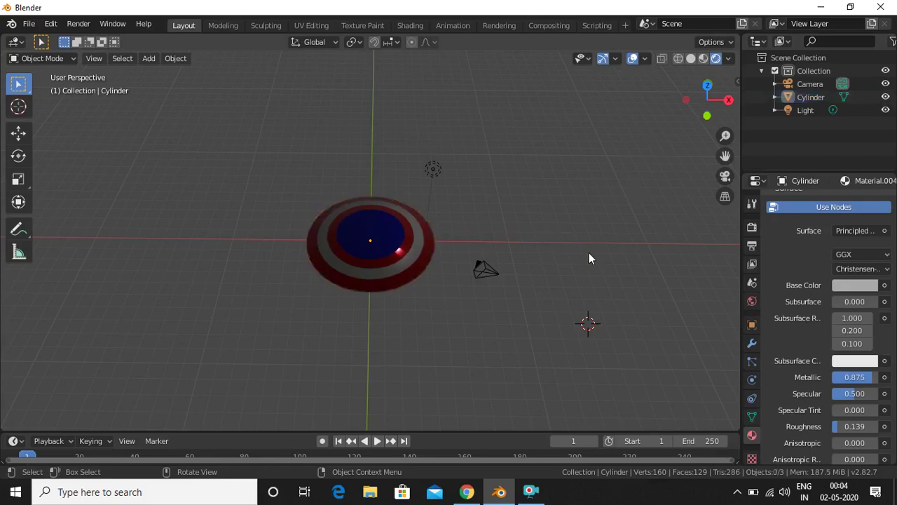
{"action": "key", "text": "shift+a"}
{"action": "mouse_move", "coordinate": [584, 223]}
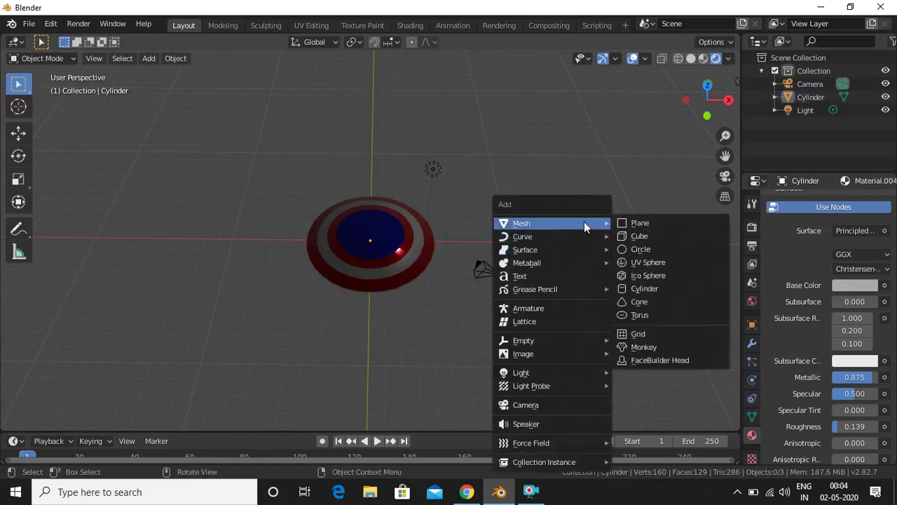
{"action": "left_click", "coordinate": [650, 249]}
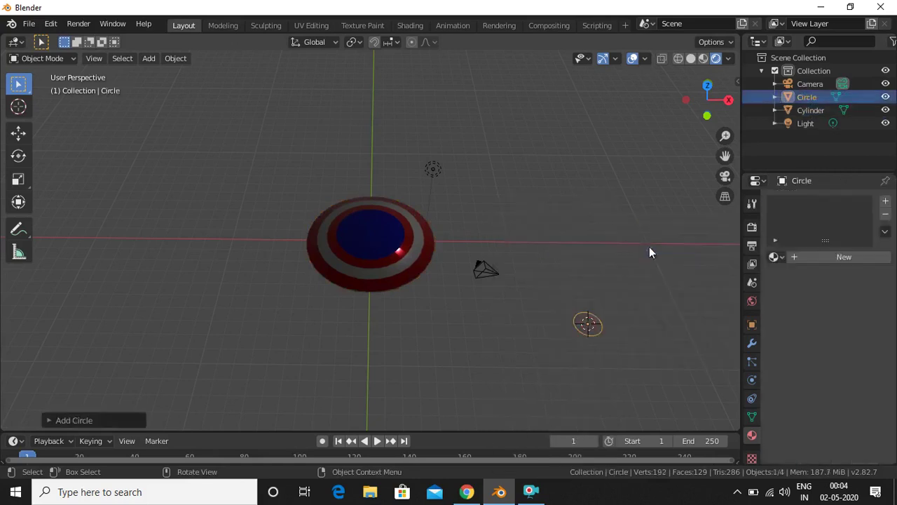
Set the new circle's vertex count to 10 and deselect it.
{"action": "left_click", "coordinate": [105, 420]}
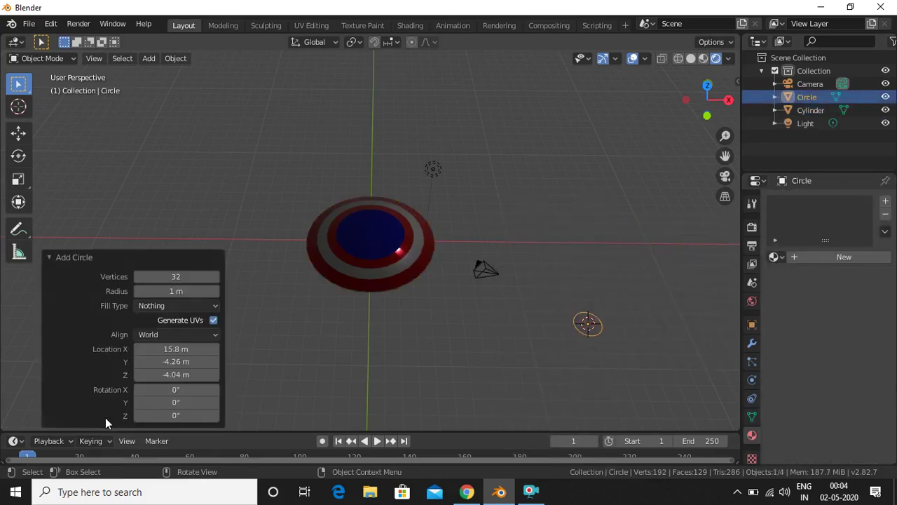
{"action": "left_click", "coordinate": [180, 274]}
{"action": "type", "text": "10"}
{"action": "key", "text": "Return"}
{"action": "left_click", "coordinate": [476, 392]}
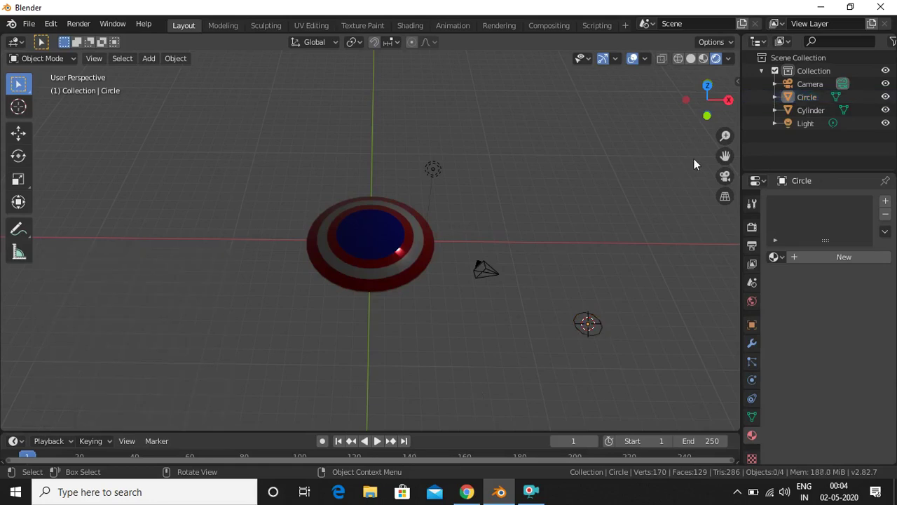
Move the circle about -11.2 m along X so it sits in front of the shield.
{"action": "left_click", "coordinate": [586, 328]}
{"action": "key", "text": "g"}
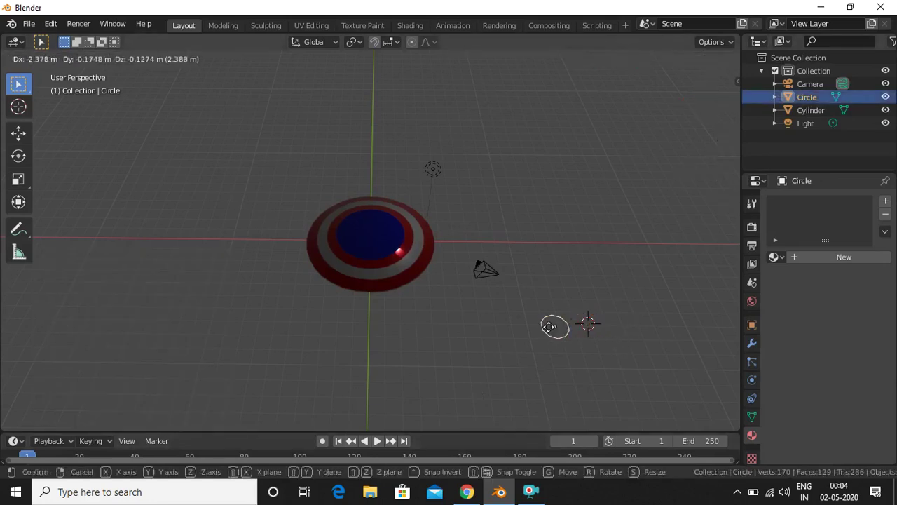
{"action": "left_click", "coordinate": [430, 340]}
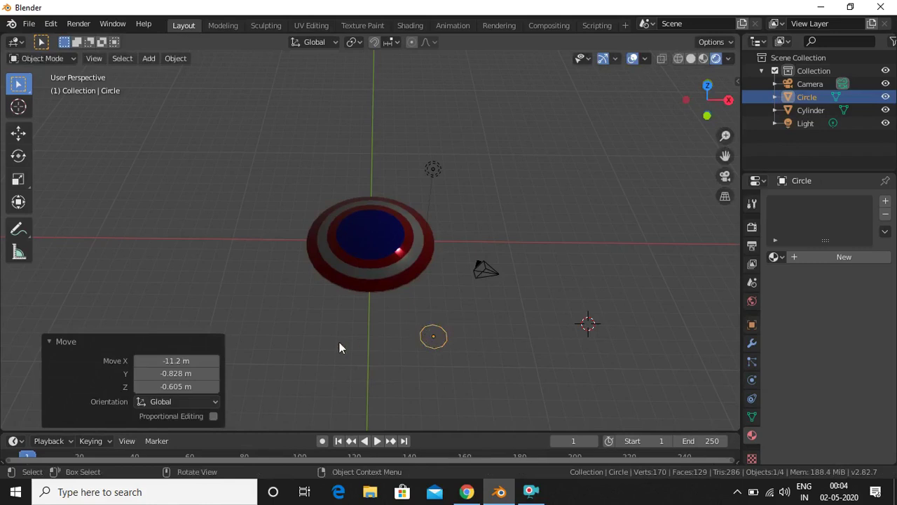
In Edit Mode, scale every second vertex of the circle to about 0.46 to form a star, and fill the whole outline with a face.
{"action": "key", "text": "Tab"}
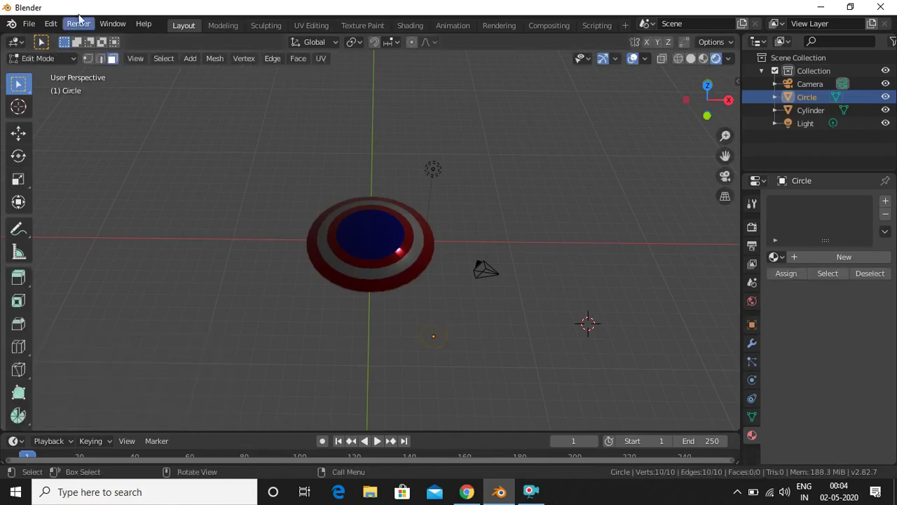
{"action": "left_click", "coordinate": [89, 59]}
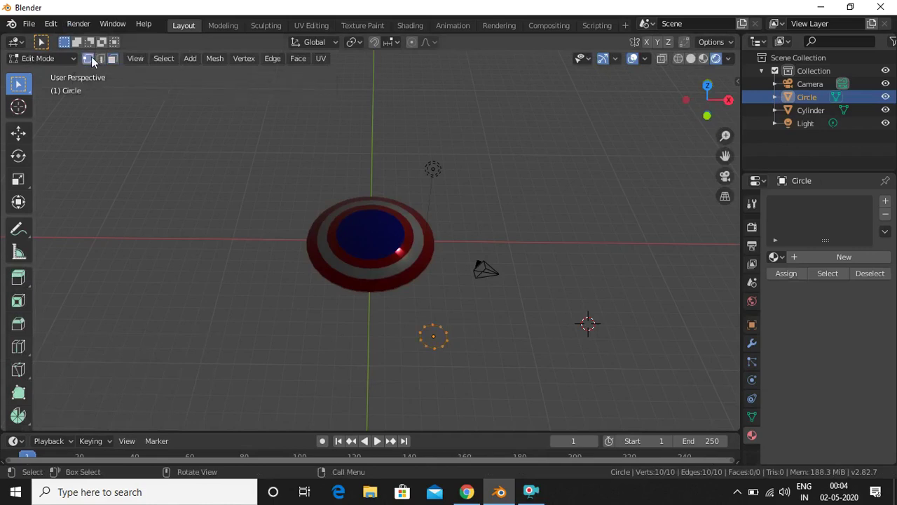
{"action": "left_click", "coordinate": [423, 326]}
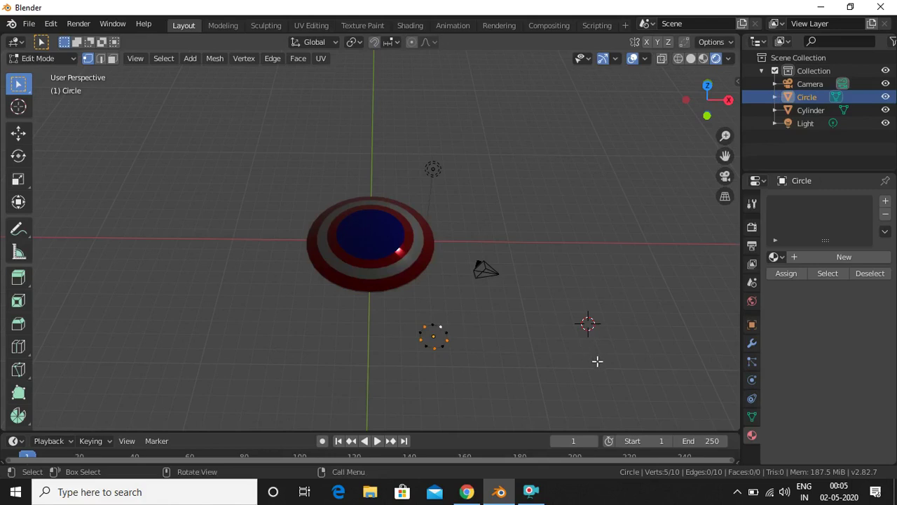
{"action": "key", "text": "s"}
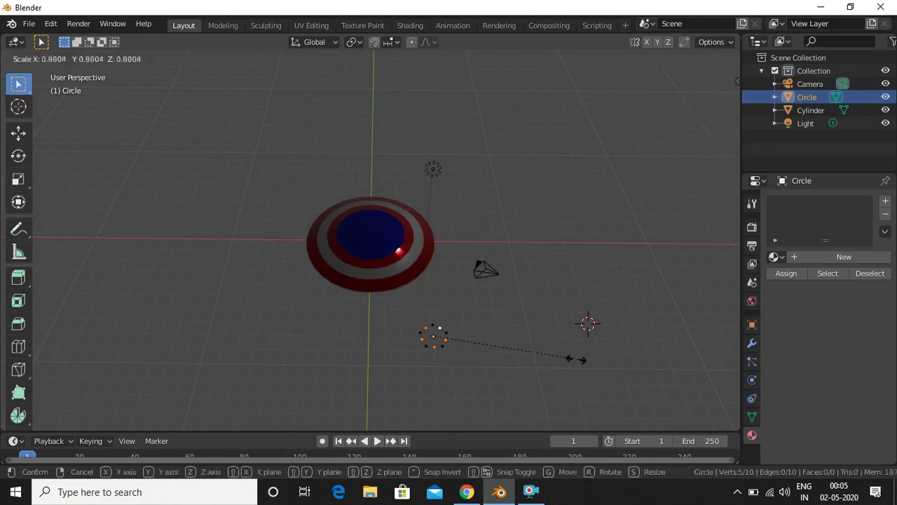
{"action": "left_click", "coordinate": [508, 349]}
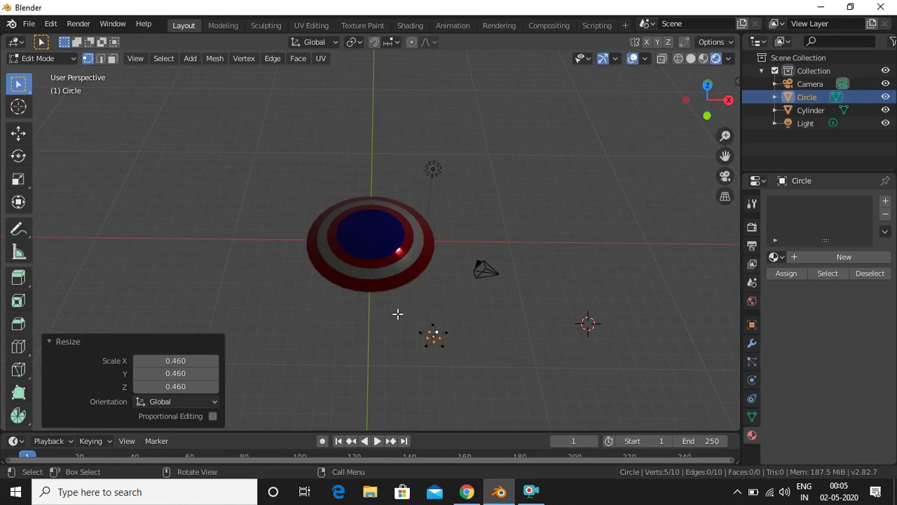
{"action": "left_click_drag", "start_coordinate": [398, 315], "coordinate": [537, 392]}
{"action": "key", "text": "f"}
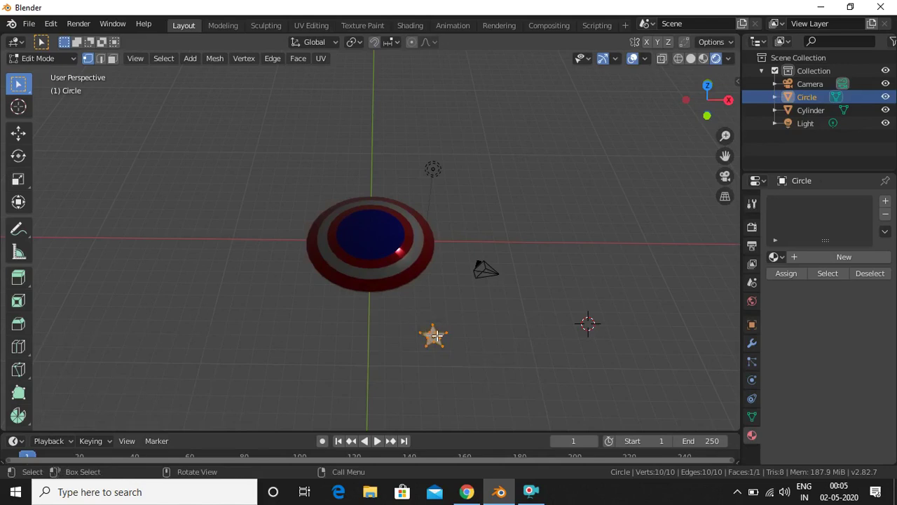
Move the star's geometry over the centre of the shield's blue disc as seen from above.
{"action": "key", "text": "g"}
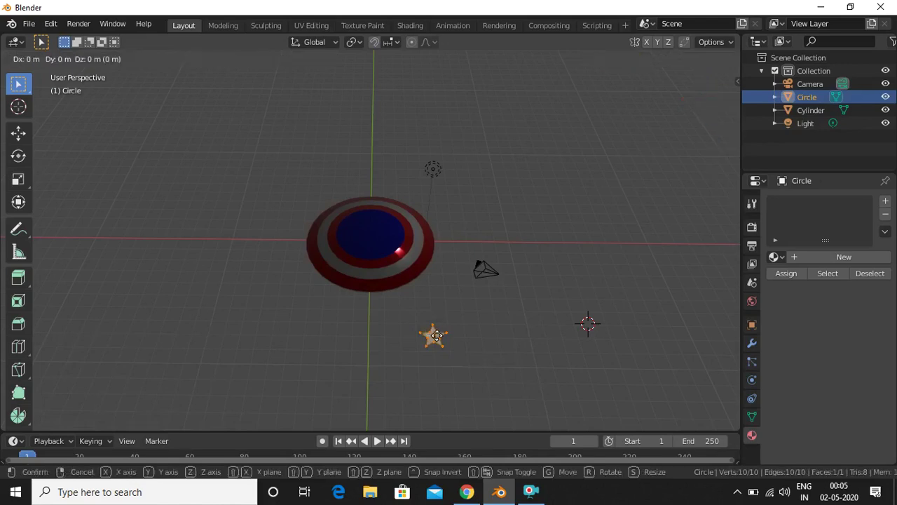
{"action": "left_click", "coordinate": [501, 212]}
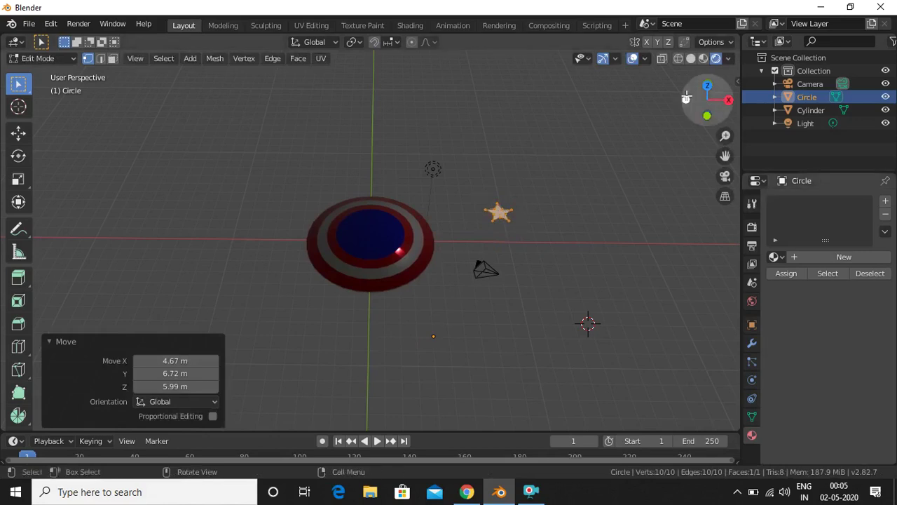
{"action": "left_click_drag", "start_coordinate": [708, 101], "coordinate": [708, 127]}
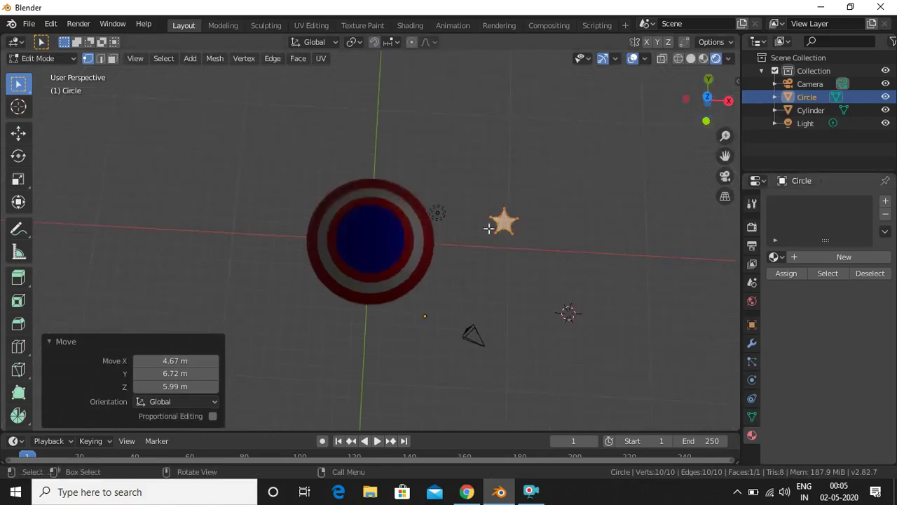
{"action": "key", "text": "g"}
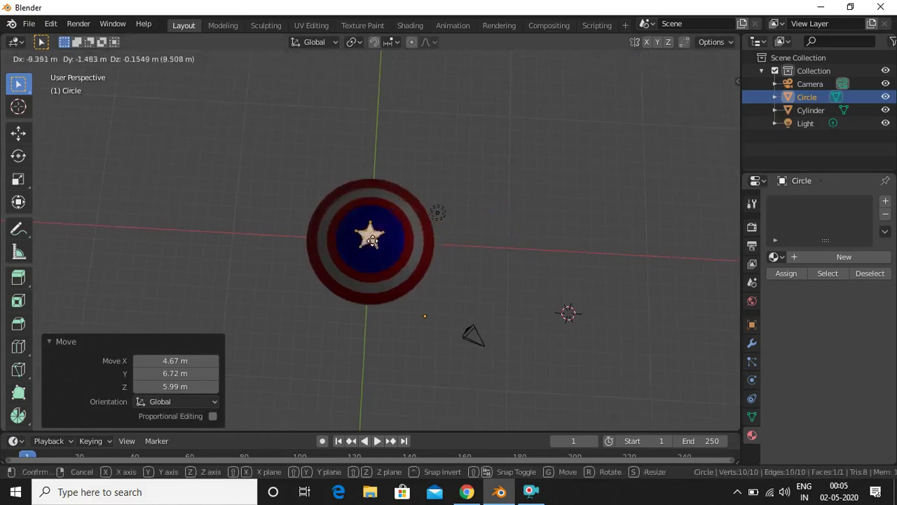
{"action": "left_click", "coordinate": [372, 240]}
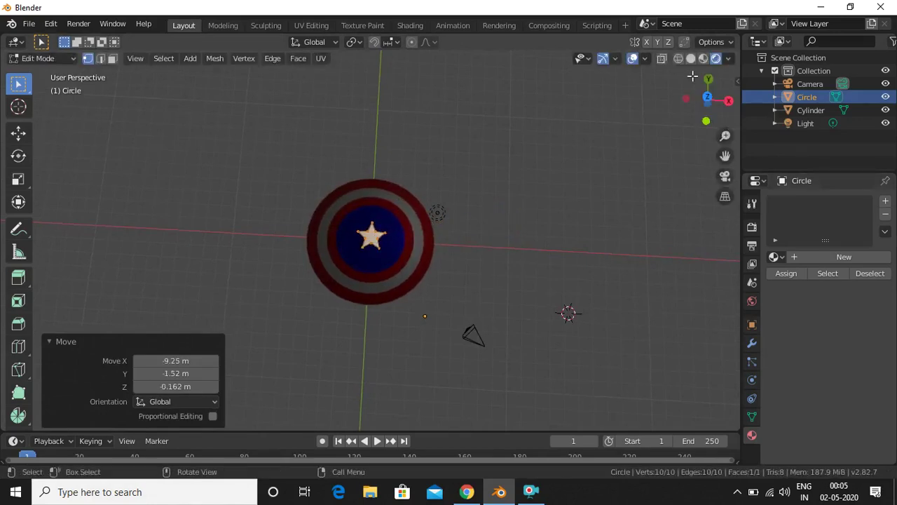
In the front orthographic view, lower the star about 0.286 m along Z to just above the shield's top.
{"action": "left_click_drag", "start_coordinate": [695, 119], "coordinate": [703, 117]}
{"action": "left_click", "coordinate": [703, 116]}
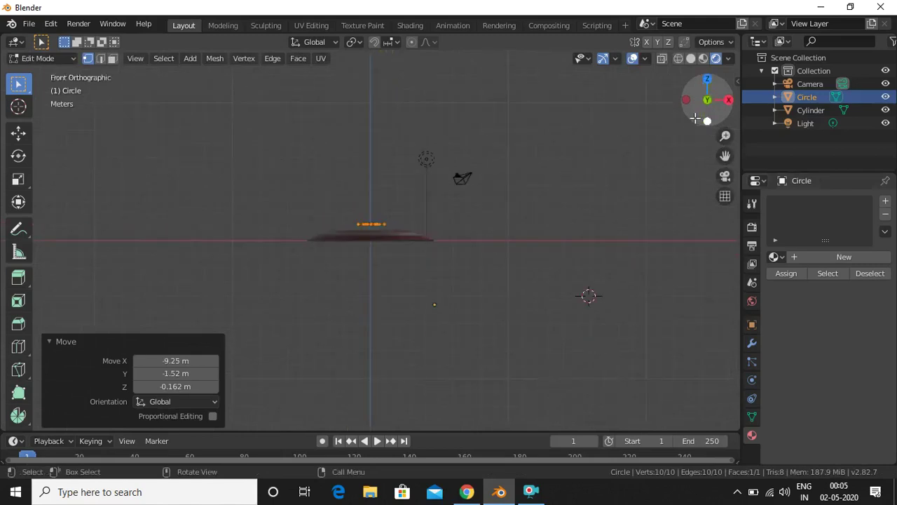
{"action": "key", "text": "g"}
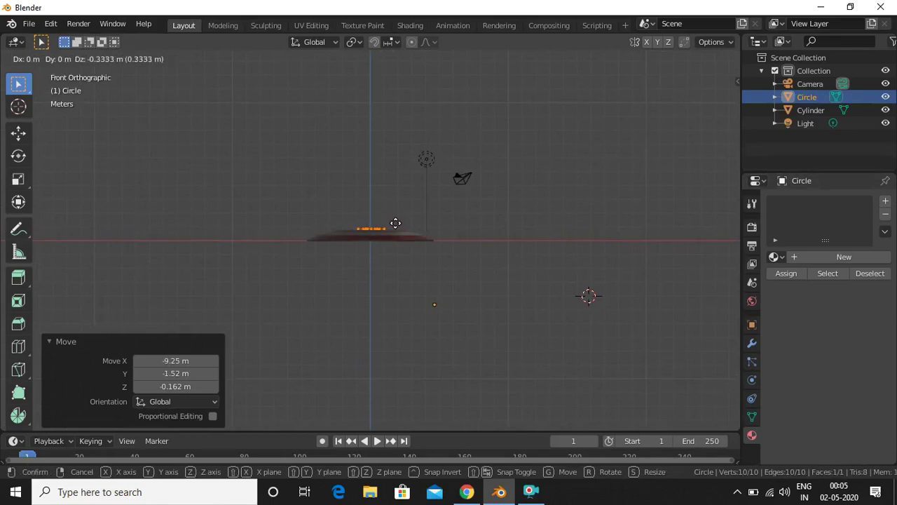
{"action": "left_click", "coordinate": [395, 222]}
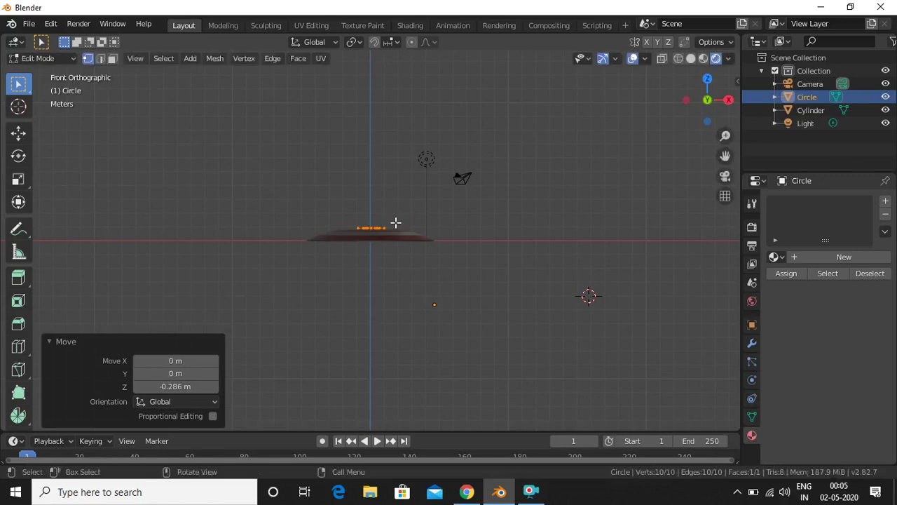
Enlarge the star by about 2.214 and again by 1.045, recentring it so it fills the blue disc, and deselect it.
{"action": "mouse_move", "coordinate": [705, 100]}
{"action": "left_mouse_down"}
{"action": "mouse_move", "coordinate": [713, 94]}
{"action": "mouse_move", "coordinate": [708, 104]}
{"action": "left_mouse_up"}
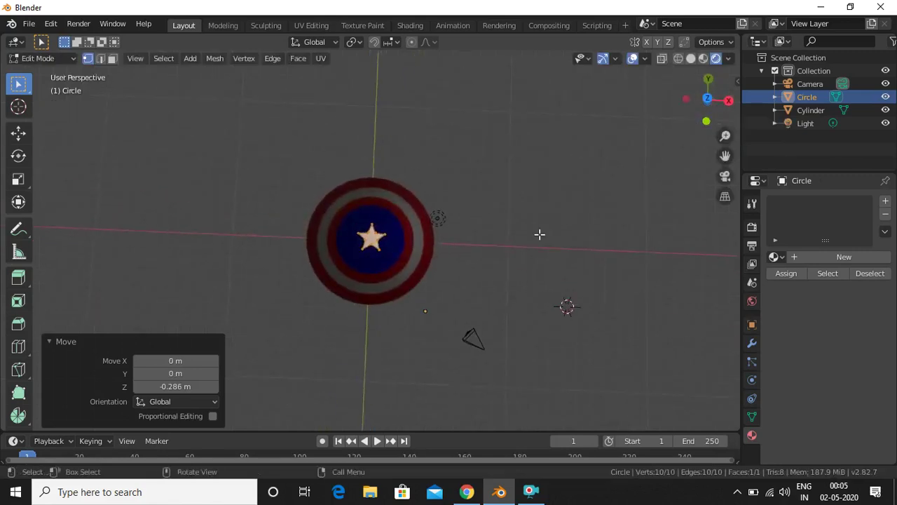
{"action": "key", "text": "s"}
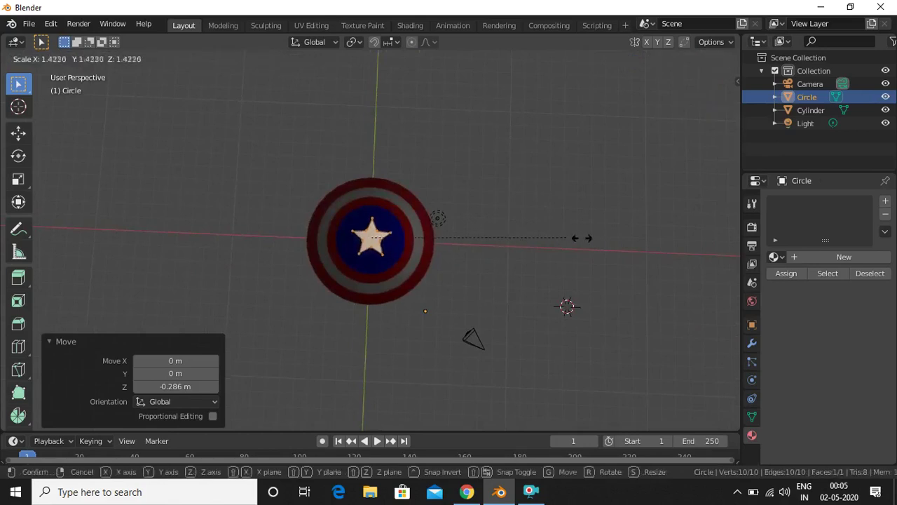
{"action": "left_click", "coordinate": [673, 241]}
{"action": "key", "text": "g"}
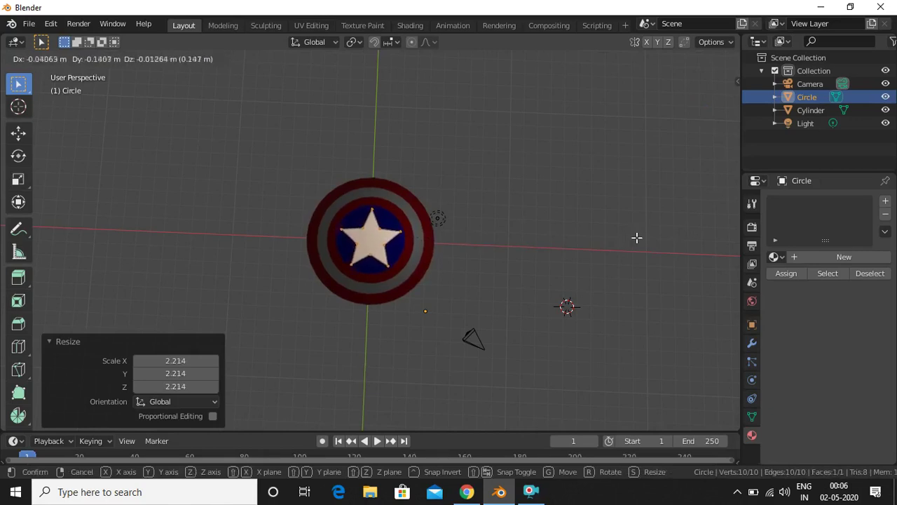
{"action": "left_click", "coordinate": [637, 237]}
{"action": "key", "text": "s"}
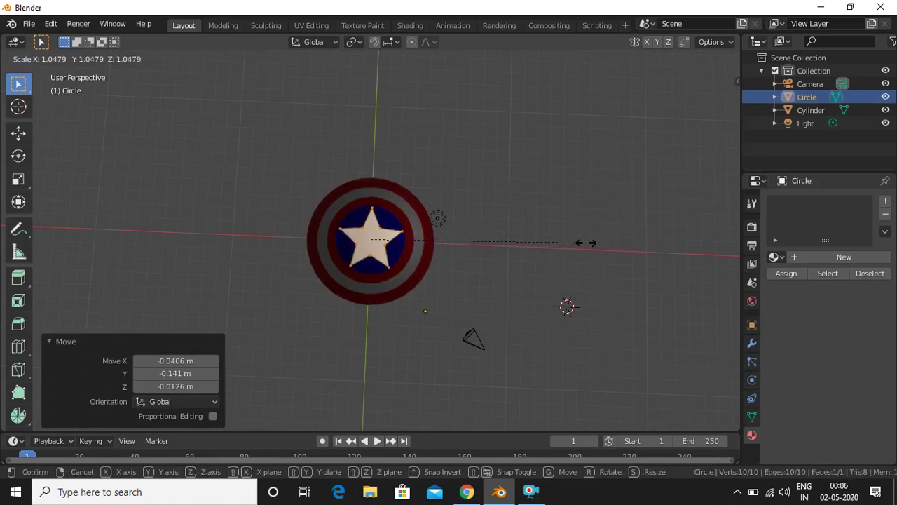
{"action": "left_click", "coordinate": [586, 243]}
{"action": "mouse_move", "coordinate": [708, 98]}
{"action": "left_mouse_down"}
{"action": "mouse_move", "coordinate": [707, 136]}
{"action": "mouse_move", "coordinate": [707, 102]}
{"action": "left_mouse_up"}
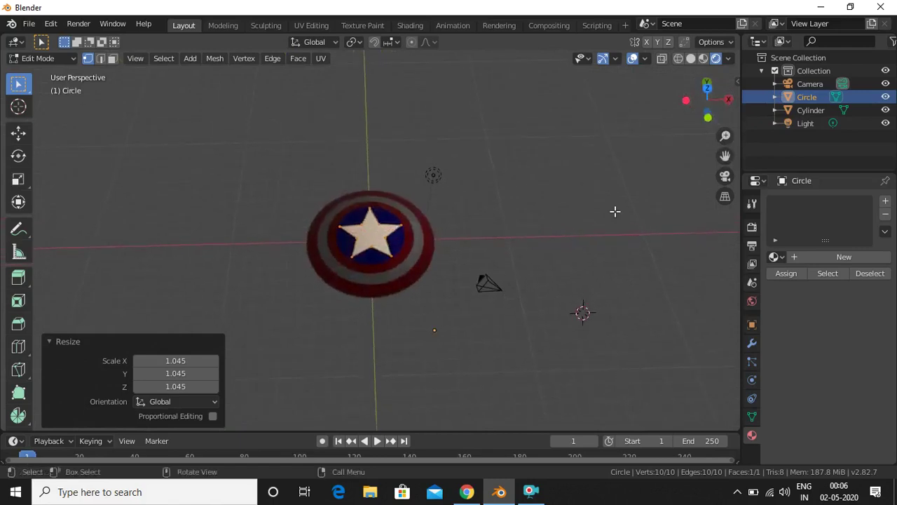
{"action": "left_click", "coordinate": [615, 211]}
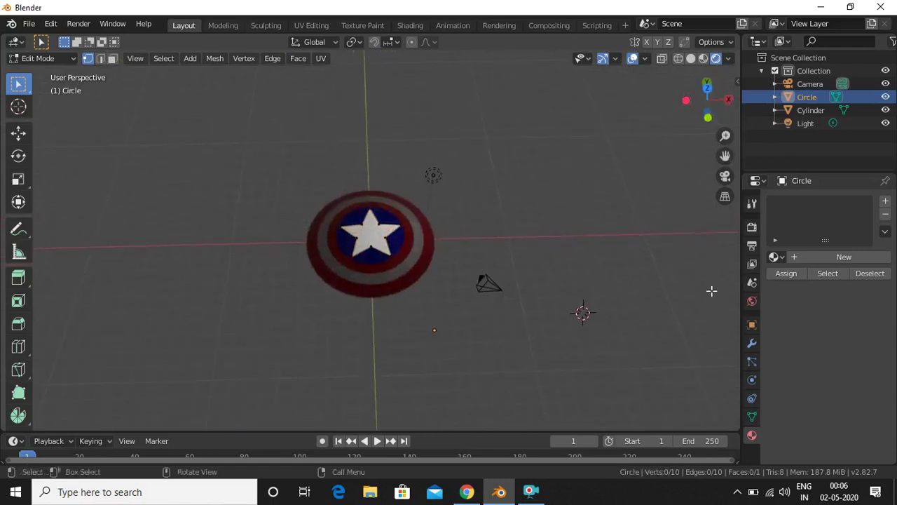
Add a new material to the star and darken its base colour to a light grey with value about 0.76.
{"action": "left_click", "coordinate": [808, 258]}
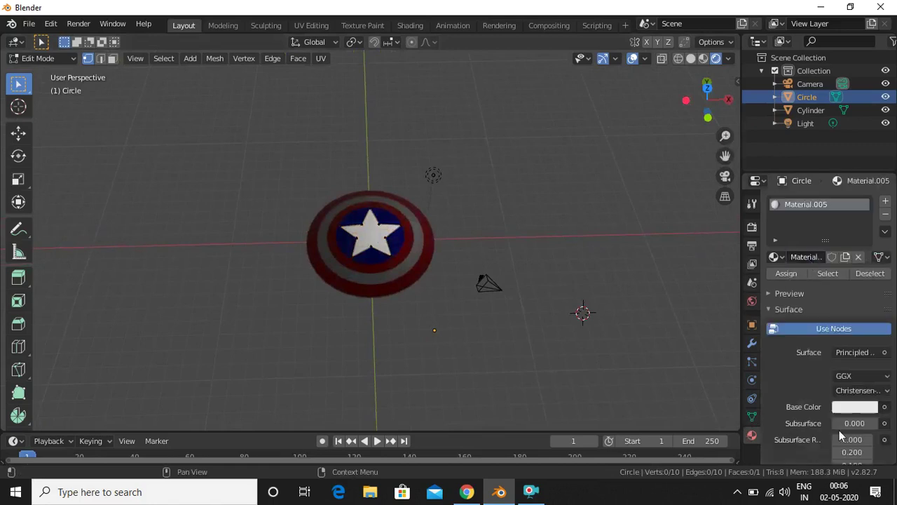
{"action": "left_click", "coordinate": [853, 406]}
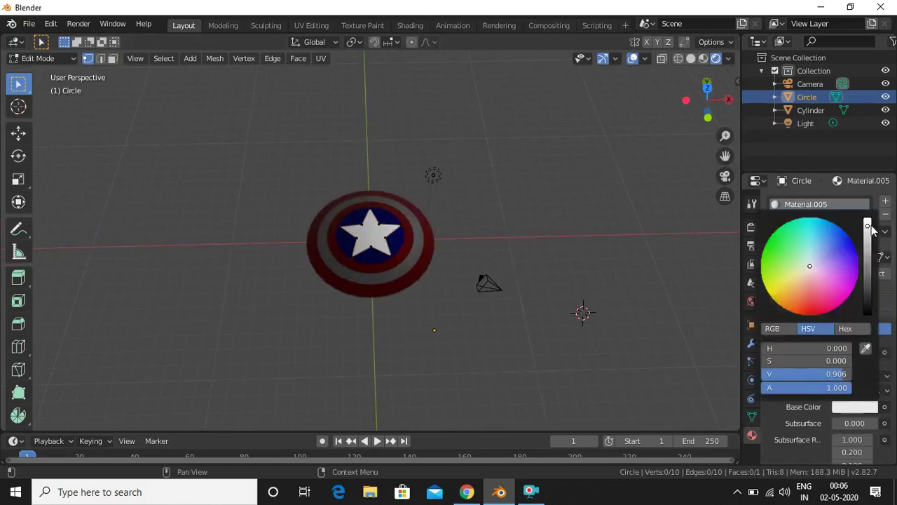
{"action": "left_click_drag", "start_coordinate": [867, 226], "coordinate": [868, 240]}
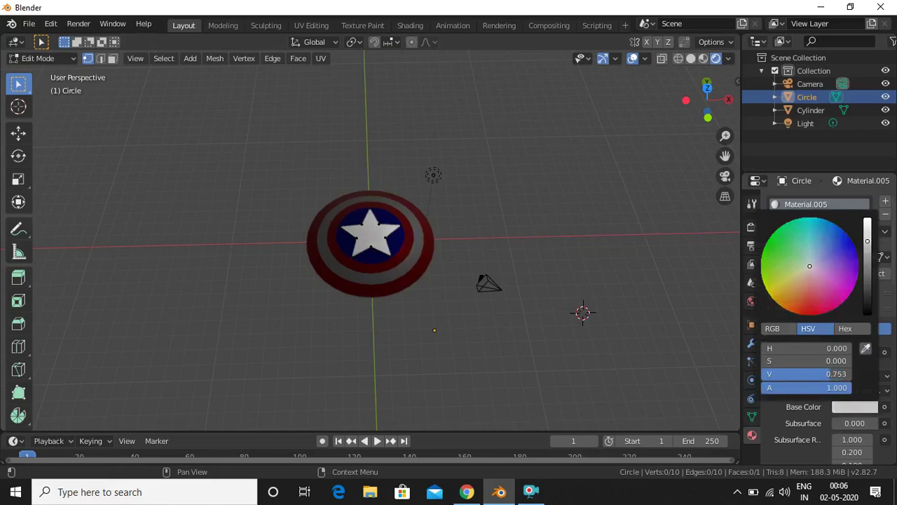
Set the star material's Metallic to about 0.875 and its Roughness to about 0.111.
{"action": "scroll", "coordinate": [809, 434], "scroll_direction": "down", "scroll_amount": 8}
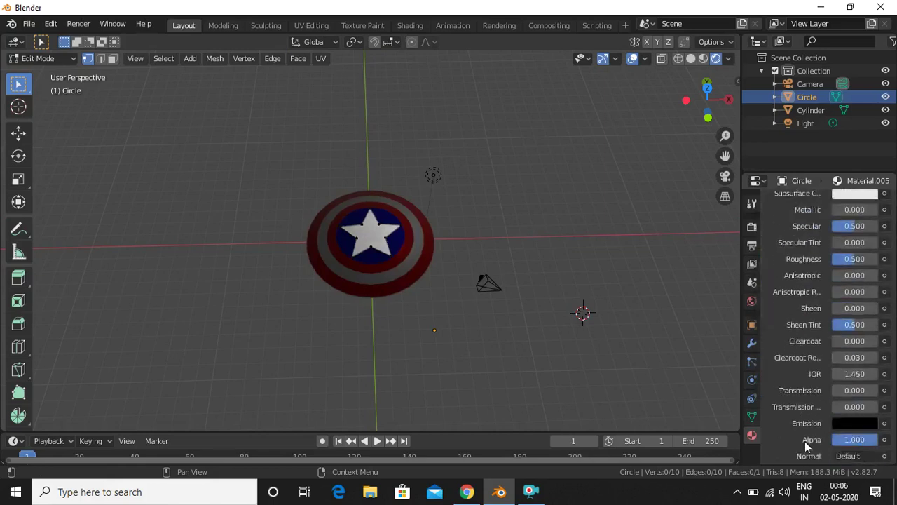
{"action": "scroll", "coordinate": [804, 441], "scroll_direction": "up", "scroll_amount": 4}
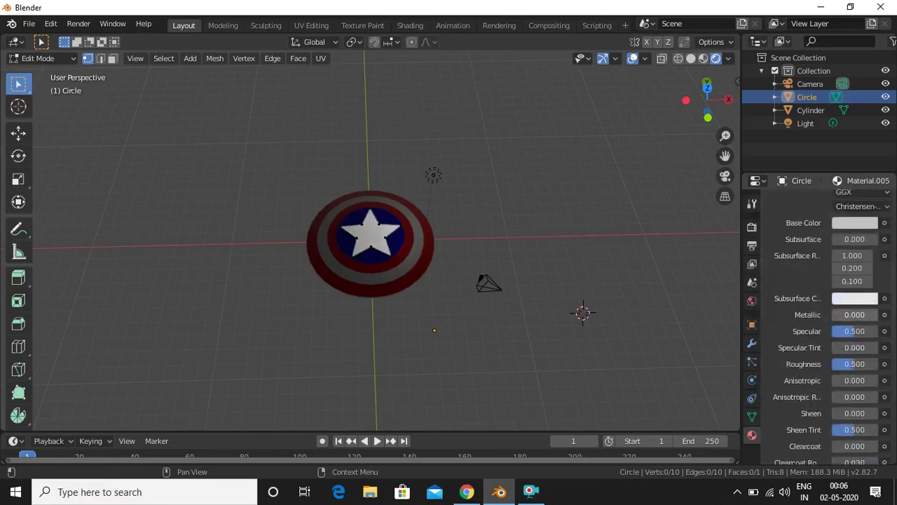
{"action": "left_click_drag", "start_coordinate": [834, 314], "coordinate": [874, 315]}
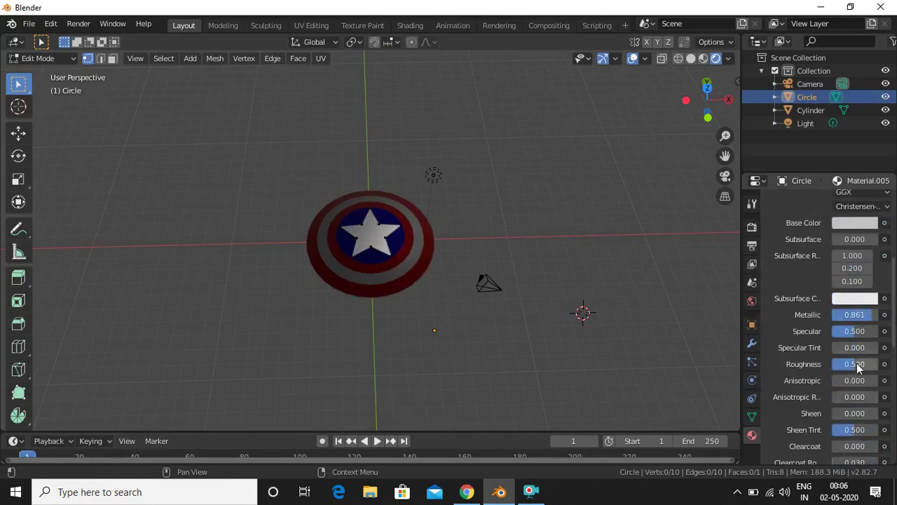
{"action": "left_click_drag", "start_coordinate": [857, 364], "coordinate": [837, 364]}
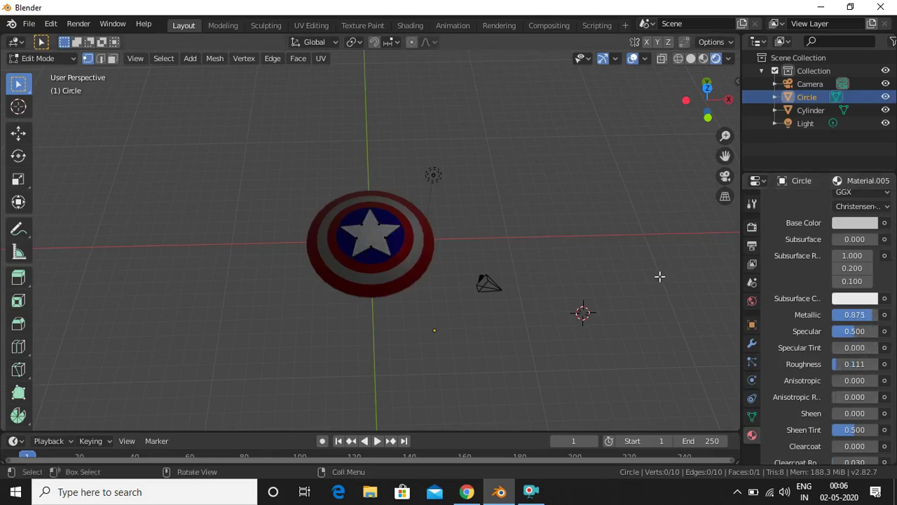
Brighten the star material's base colour to near white.
{"action": "left_click", "coordinate": [854, 225]}
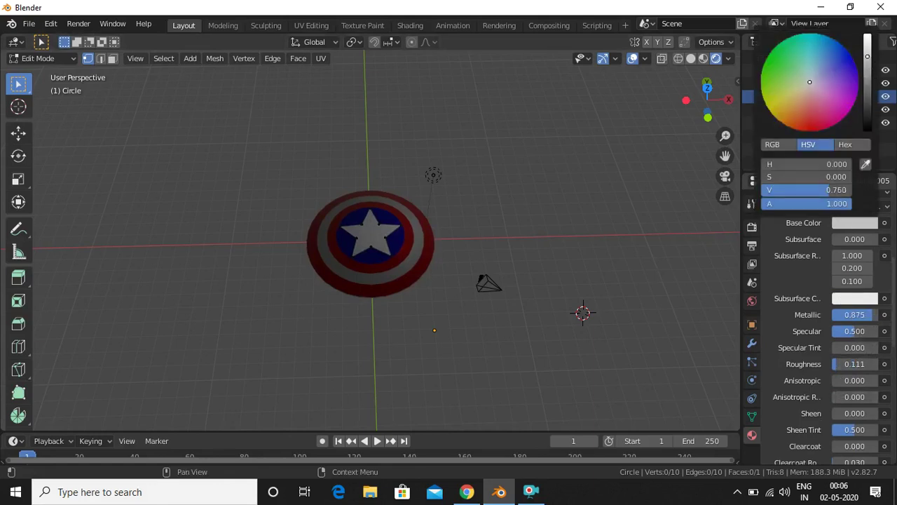
{"action": "left_click_drag", "start_coordinate": [867, 56], "coordinate": [868, 46]}
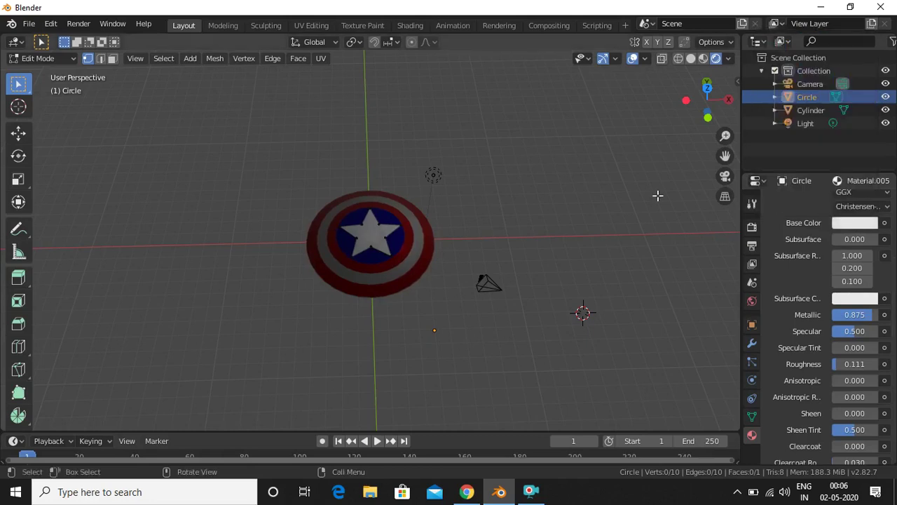
Return the star to Object Mode and deselect everything.
{"action": "middle_click_drag", "start_coordinate": [420, 281], "coordinate": [581, 196]}
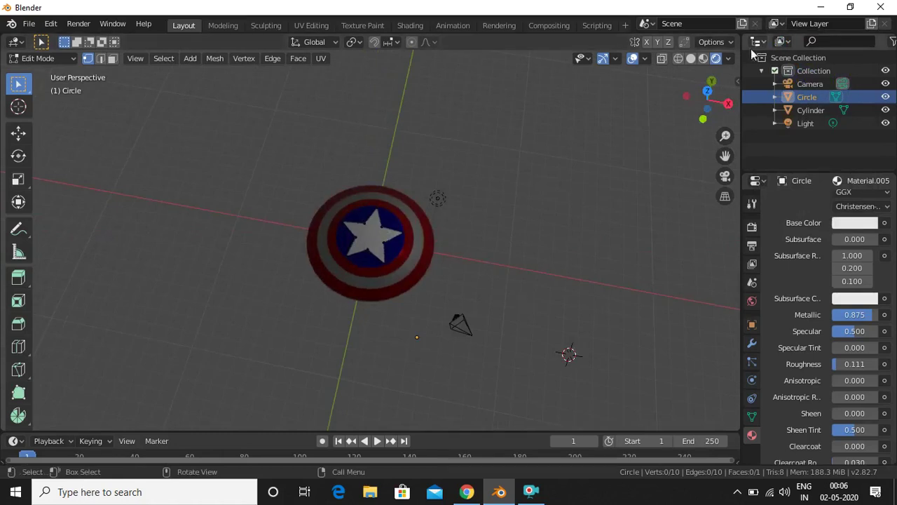
{"action": "left_click_drag", "start_coordinate": [685, 116], "coordinate": [694, 98]}
{"action": "scroll", "coordinate": [548, 210], "scroll_direction": "up", "scroll_amount": 6}
{"action": "scroll", "coordinate": [548, 210], "scroll_direction": "down", "scroll_amount": 6}
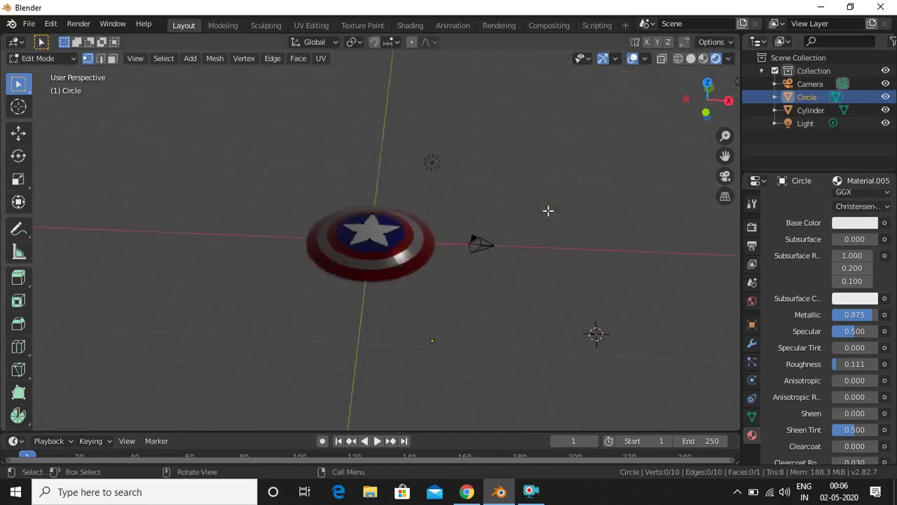
{"action": "scroll", "coordinate": [548, 210], "scroll_direction": "up", "scroll_amount": 3}
{"action": "key", "text": "Tab"}
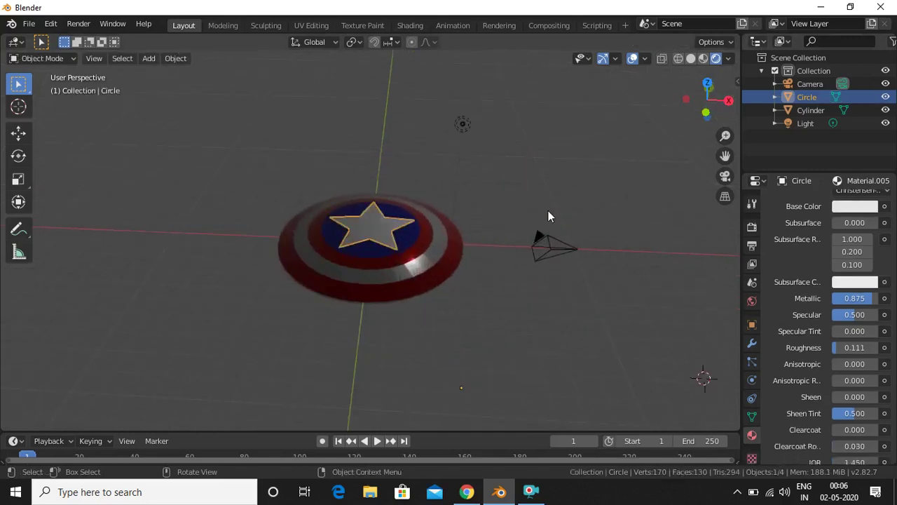
{"action": "key", "text": "alt+a"}
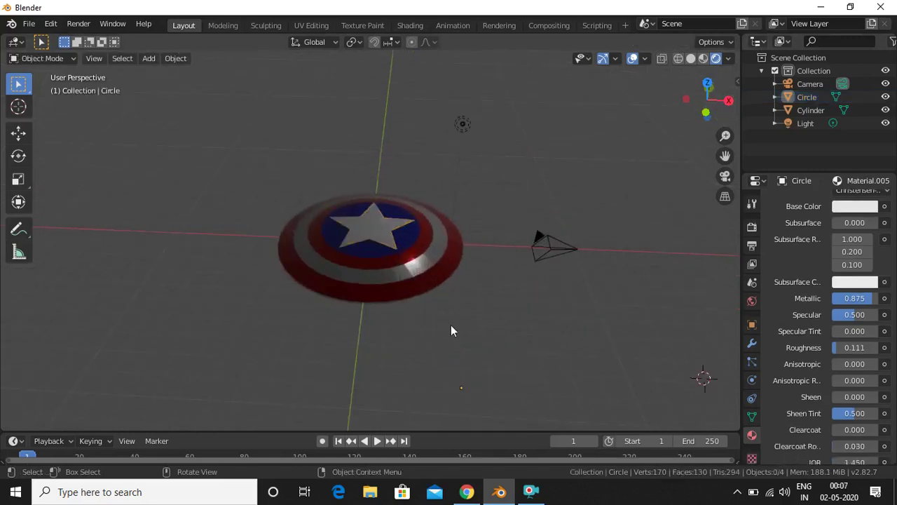
{"action": "left_click", "coordinate": [422, 280]}
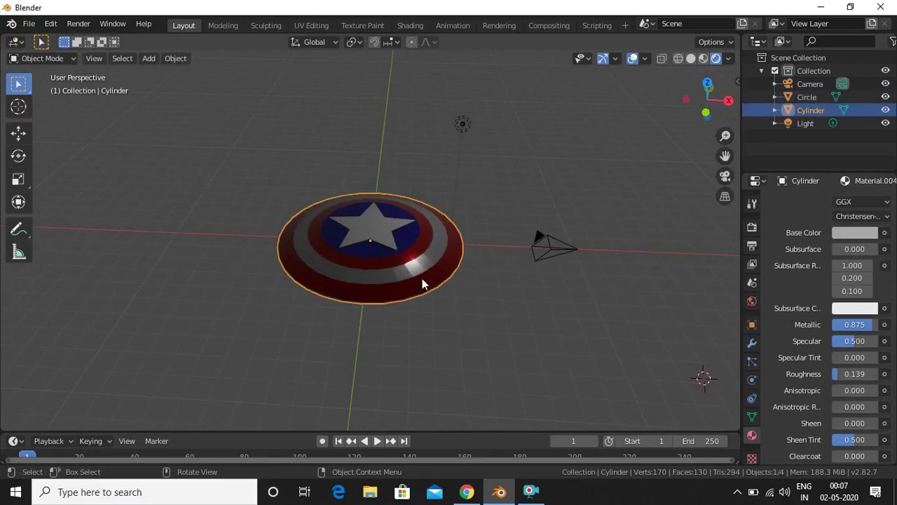
{"action": "key", "text": "g"}
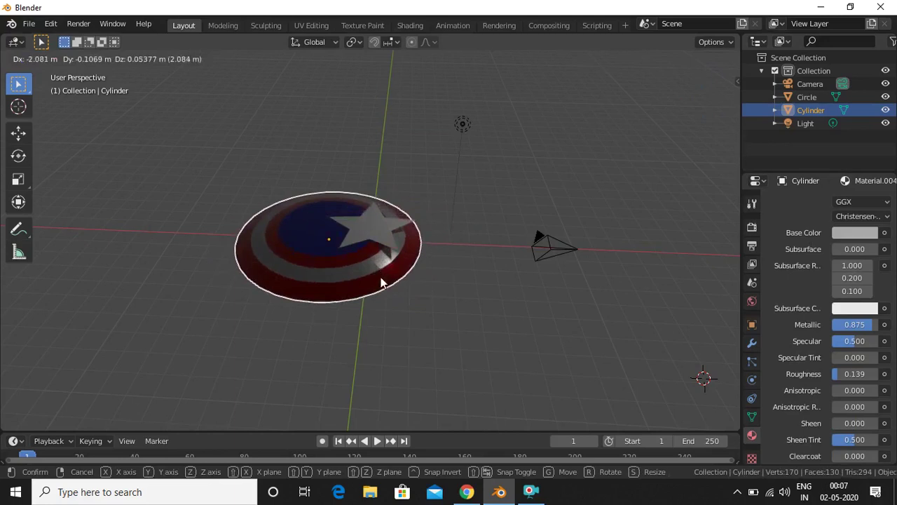
{"action": "key", "text": "Escape"}
{"action": "key", "text": "alt+a"}
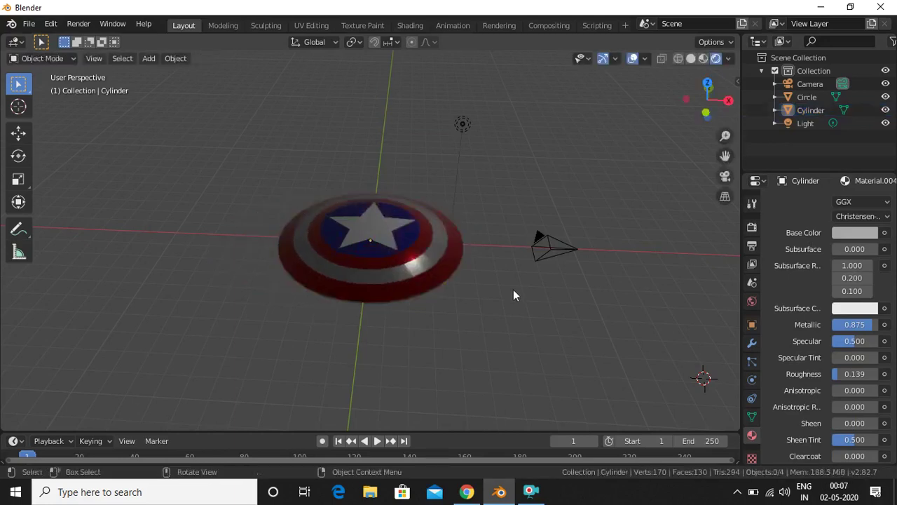
Parent the star to the shield disc with Object (Keep Transform) and test that the two move together.
{"action": "left_click", "coordinate": [371, 218]}
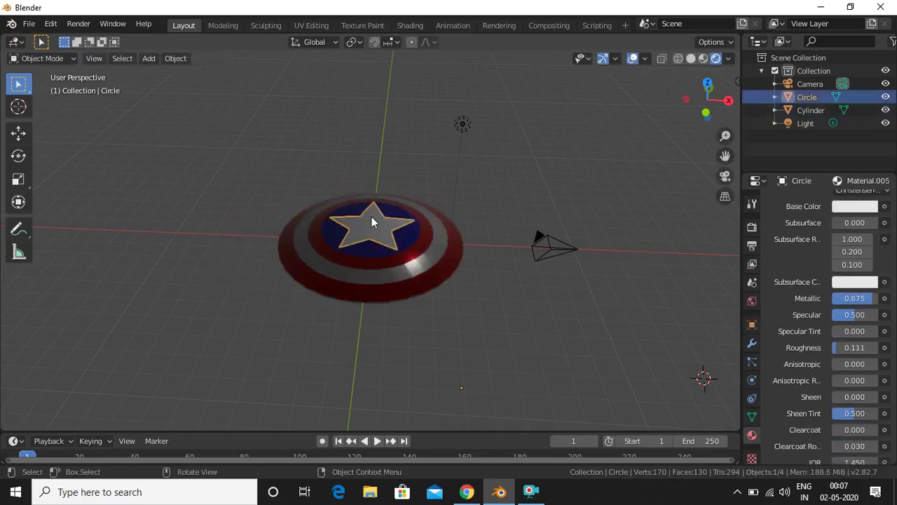
{"action": "key", "text": "shift"}
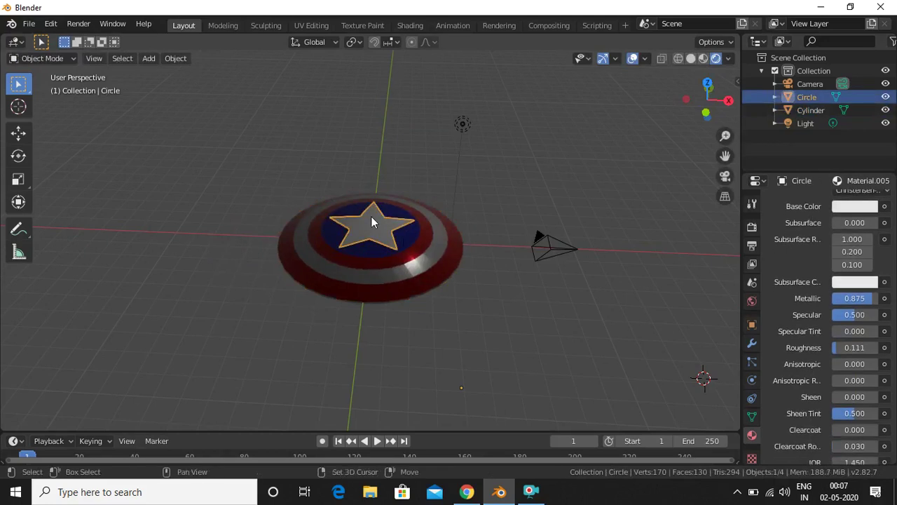
{"action": "left_click", "coordinate": [430, 257], "text": "shift"}
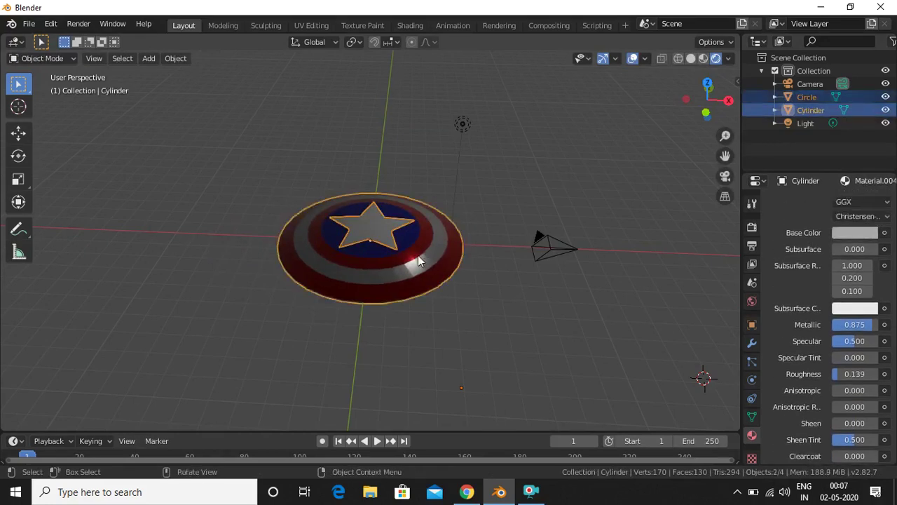
{"action": "key", "text": "ctrl+p"}
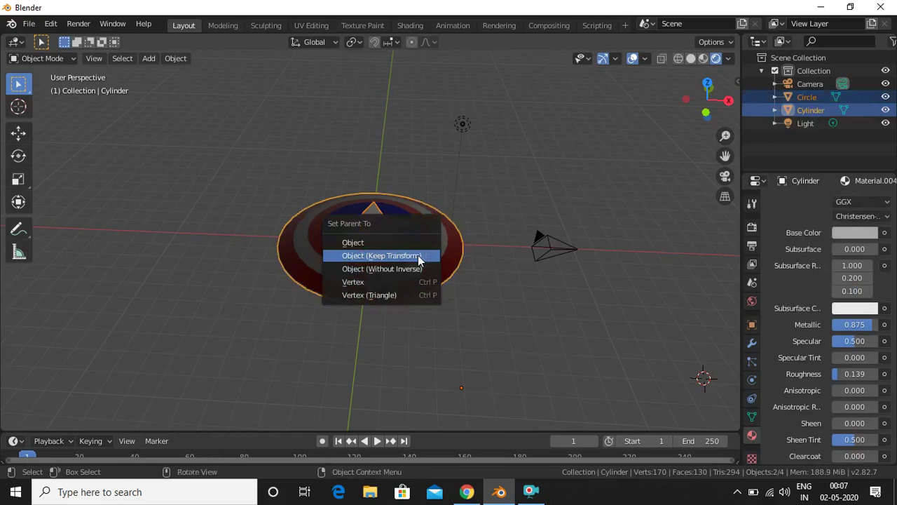
{"action": "left_click", "coordinate": [418, 257]}
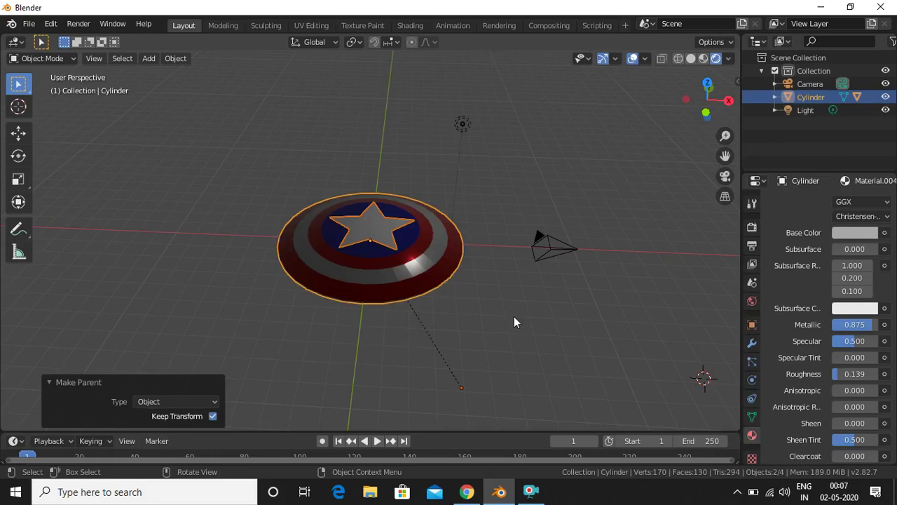
{"action": "key", "text": "g"}
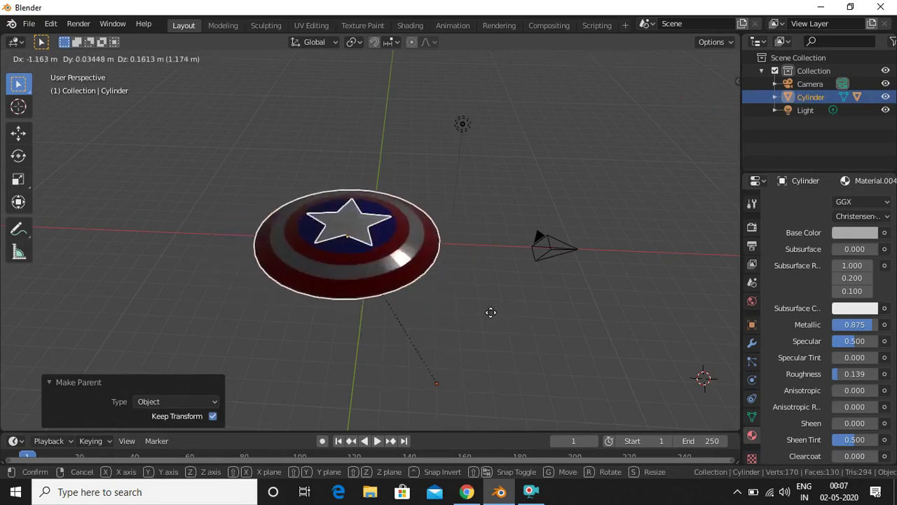
{"action": "left_click", "coordinate": [497, 313]}
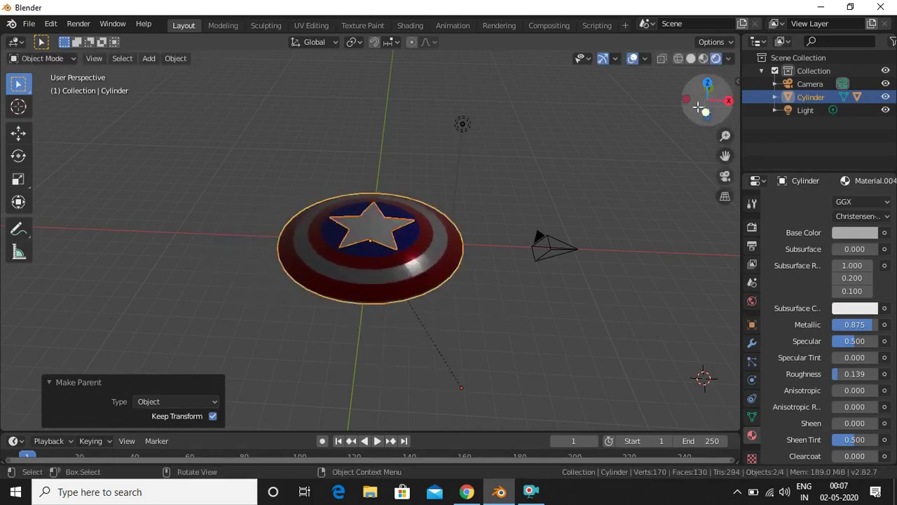
Apply Shade Smooth to the selected shield disc and star.
{"action": "left_click_drag", "start_coordinate": [706, 100], "coordinate": [640, 183]}
{"action": "scroll", "coordinate": [638, 188], "scroll_direction": "up", "scroll_amount": 10}
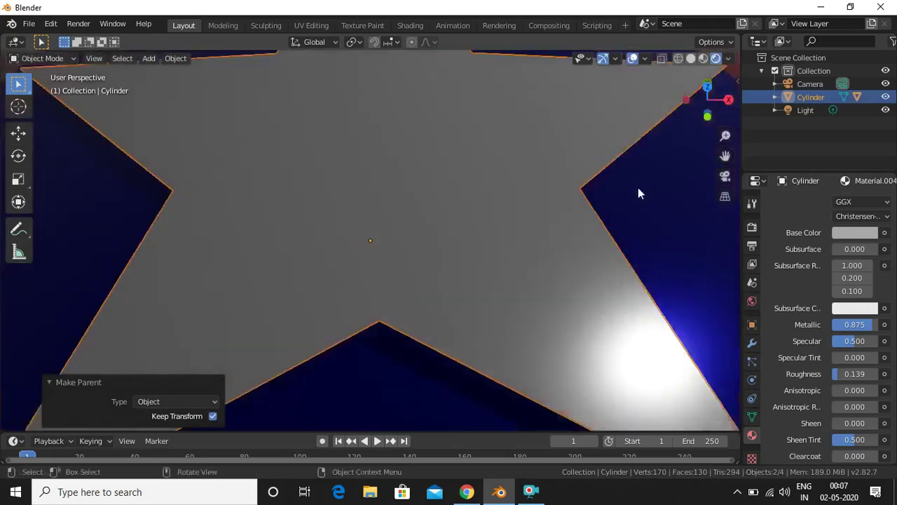
{"action": "scroll", "coordinate": [638, 187], "scroll_direction": "down", "scroll_amount": 8}
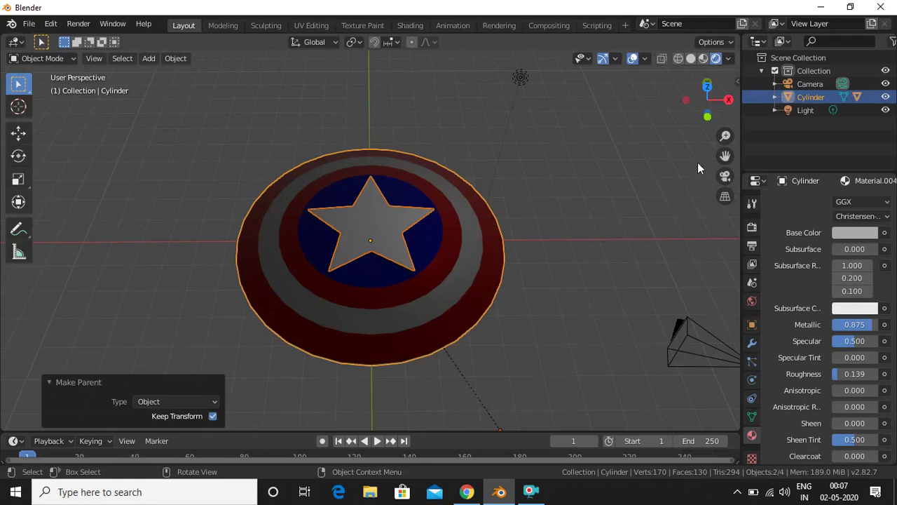
{"action": "left_click", "coordinate": [703, 58]}
{"action": "left_click", "coordinate": [716, 58]}
{"action": "right_click", "coordinate": [488, 266]}
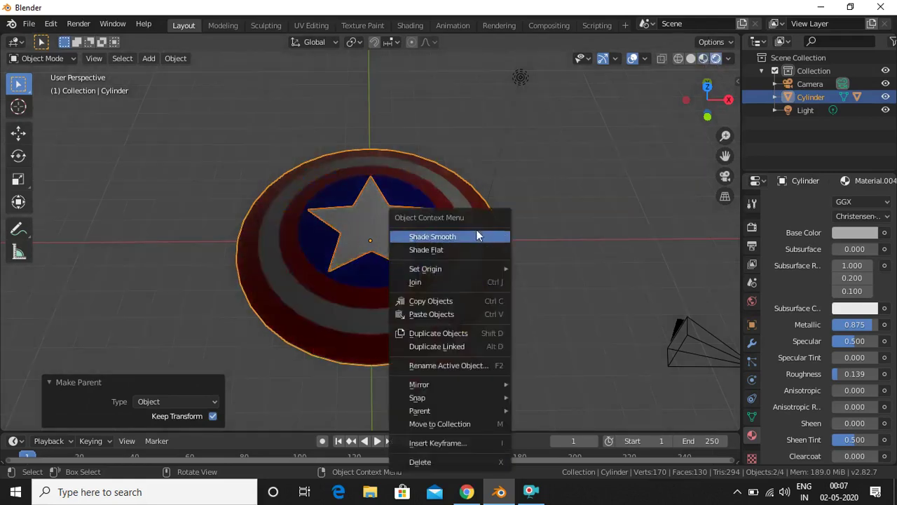
{"action": "left_click", "coordinate": [476, 239]}
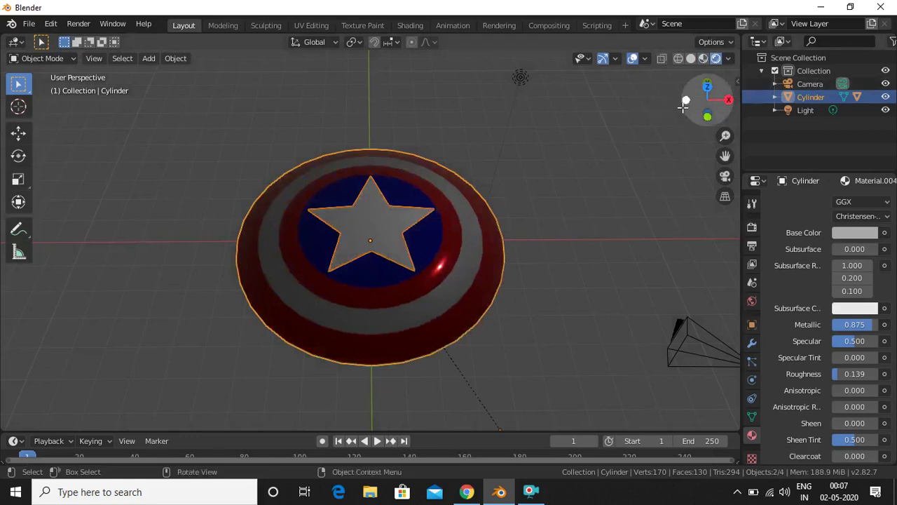
Switch the viewport to Material Preview shading and examine the shield's metallic surface.
{"action": "mouse_move", "coordinate": [692, 108]}
{"action": "left_mouse_down"}
{"action": "mouse_move", "coordinate": [691, 157]}
{"action": "mouse_move", "coordinate": [681, 132]}
{"action": "mouse_move", "coordinate": [698, 150]}
{"action": "mouse_move", "coordinate": [695, 113]}
{"action": "left_mouse_up"}
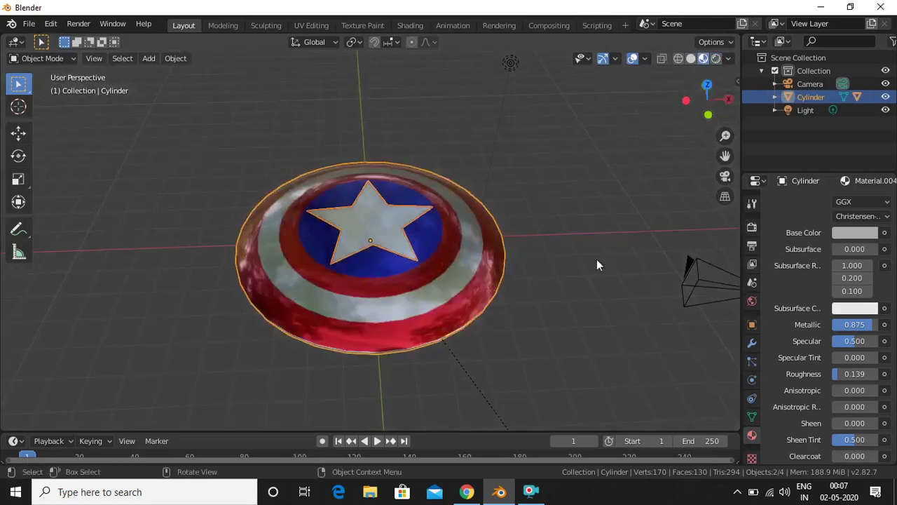
{"action": "scroll", "coordinate": [596, 259], "scroll_direction": "up", "scroll_amount": 6}
{"action": "scroll", "coordinate": [597, 259], "scroll_direction": "down", "scroll_amount": 8}
{"action": "scroll", "coordinate": [597, 259], "scroll_direction": "up", "scroll_amount": 3}
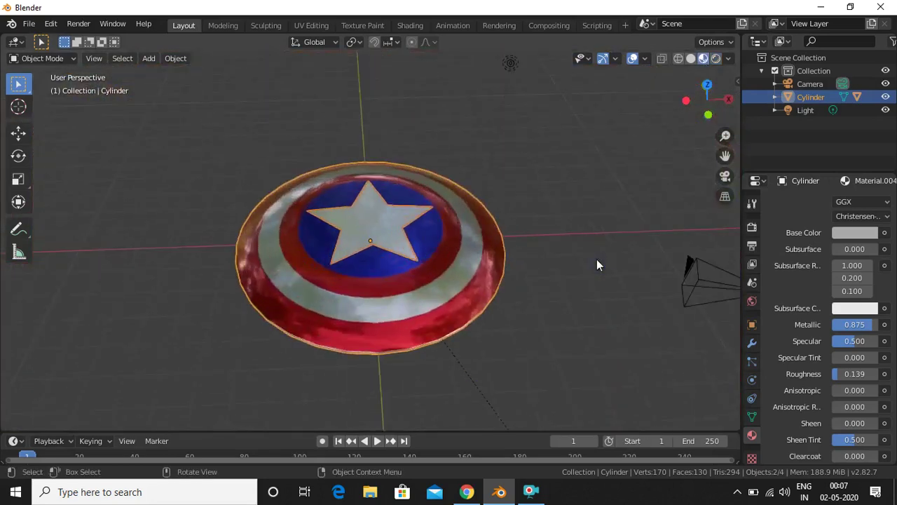
Move the point light freehand by about 4.99 m in X, -0.545 m in Y and -0.312 m in Z.
{"action": "left_click", "coordinate": [505, 68]}
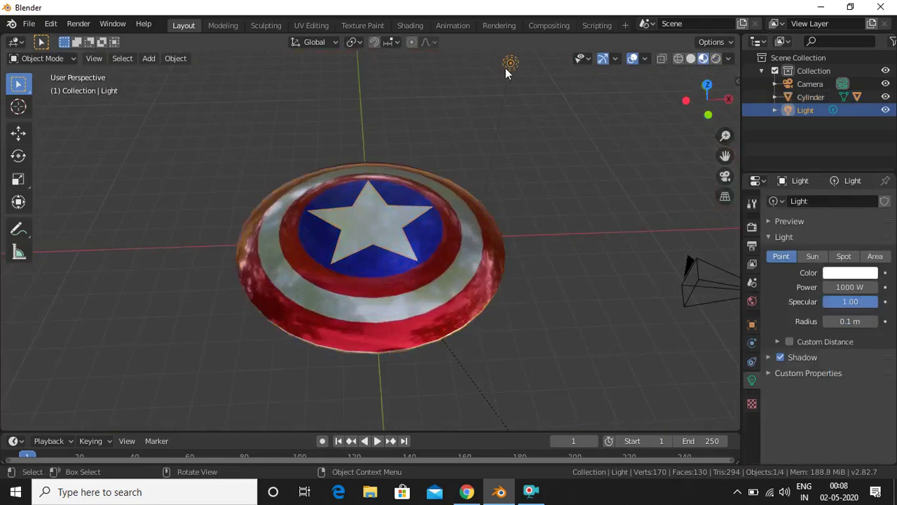
{"action": "key", "text": "g"}
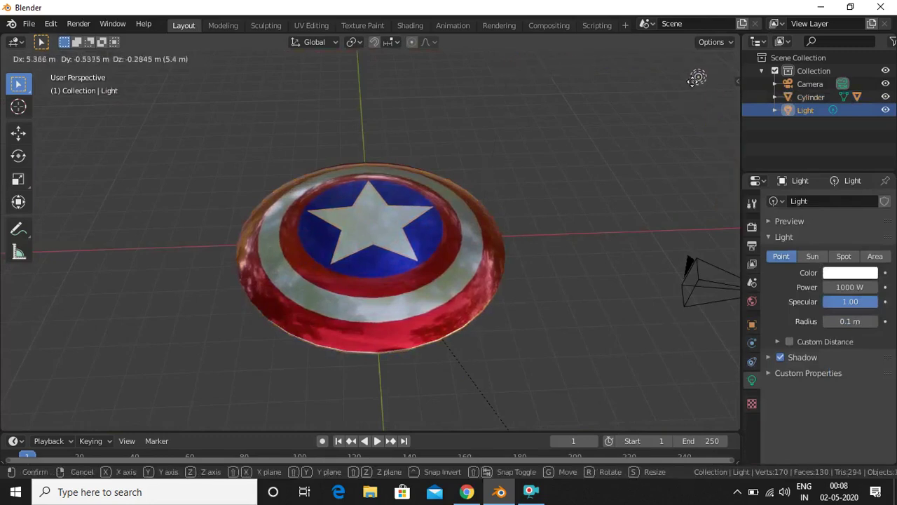
{"action": "left_click", "coordinate": [685, 80]}
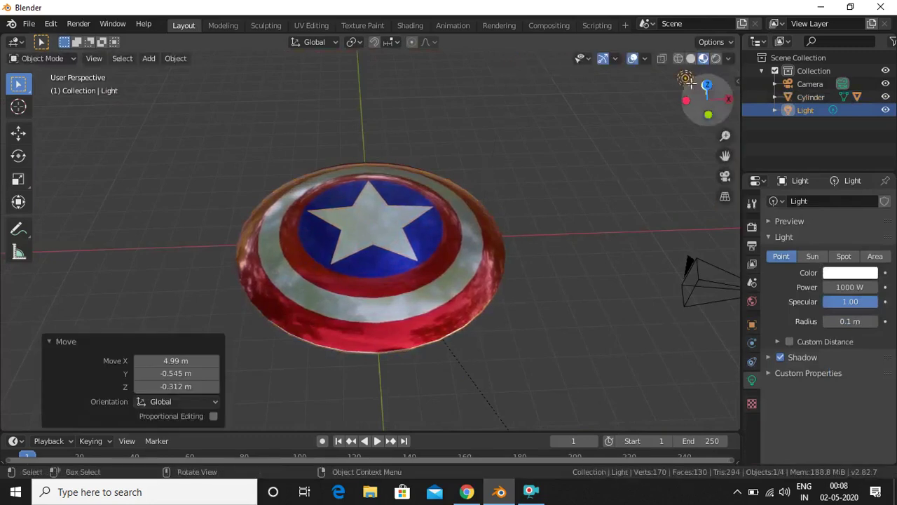
Examine the finished shield's star, rings and reflections from several angles and distances.
{"action": "left_click_drag", "start_coordinate": [704, 101], "coordinate": [635, 189]}
{"action": "scroll", "coordinate": [635, 184], "scroll_direction": "down", "scroll_amount": 4}
{"action": "scroll", "coordinate": [635, 184], "scroll_direction": "up", "scroll_amount": 8}
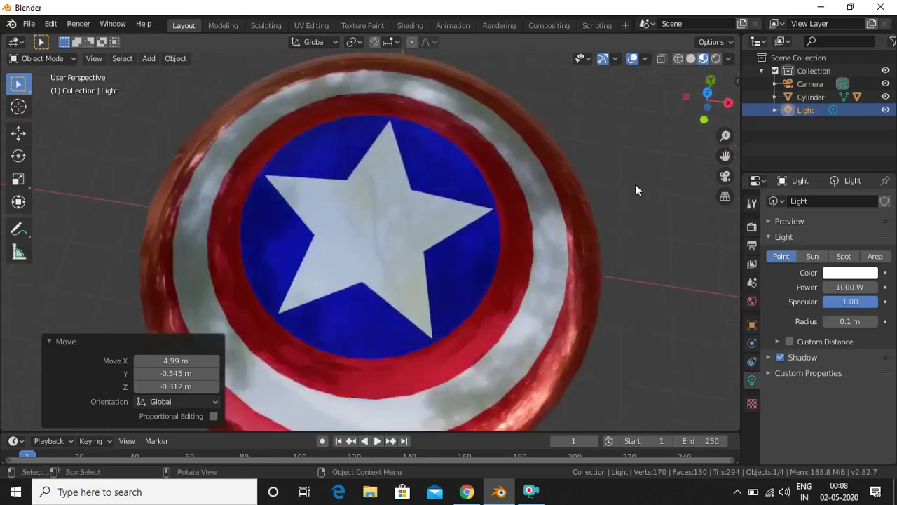
{"action": "mouse_move", "coordinate": [691, 113]}
{"action": "left_mouse_down"}
{"action": "mouse_move", "coordinate": [673, 151]}
{"action": "mouse_move", "coordinate": [691, 112]}
{"action": "left_mouse_up"}
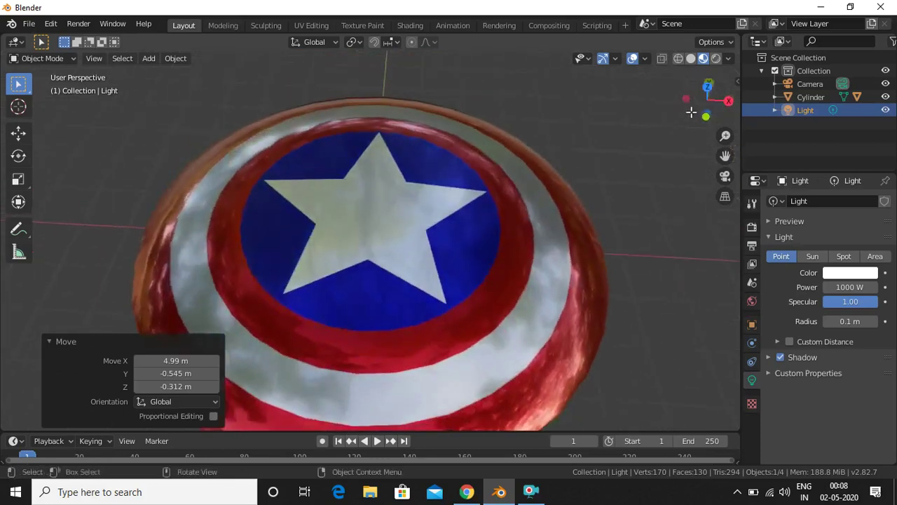
{"action": "scroll", "coordinate": [643, 220], "scroll_direction": "down", "scroll_amount": 5}
{"action": "scroll", "coordinate": [643, 220], "scroll_direction": "up", "scroll_amount": 2}
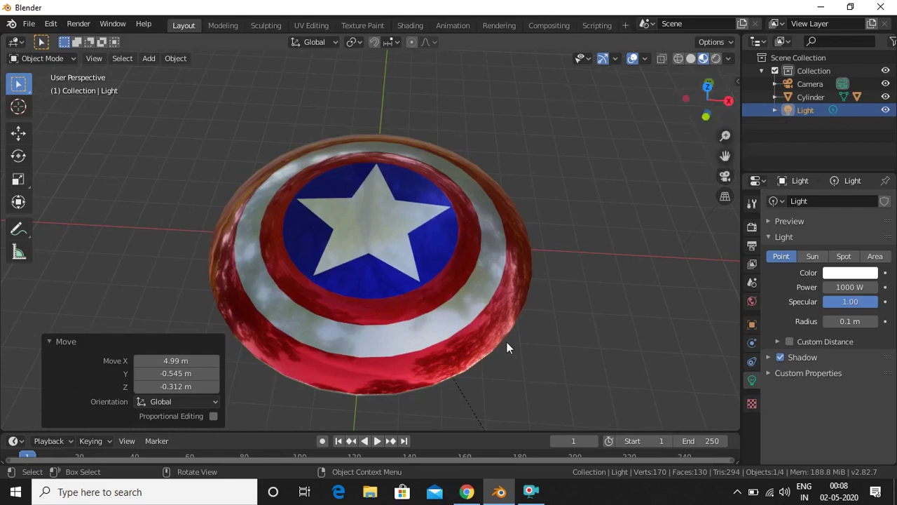
{"action": "left_click", "coordinate": [542, 494]}
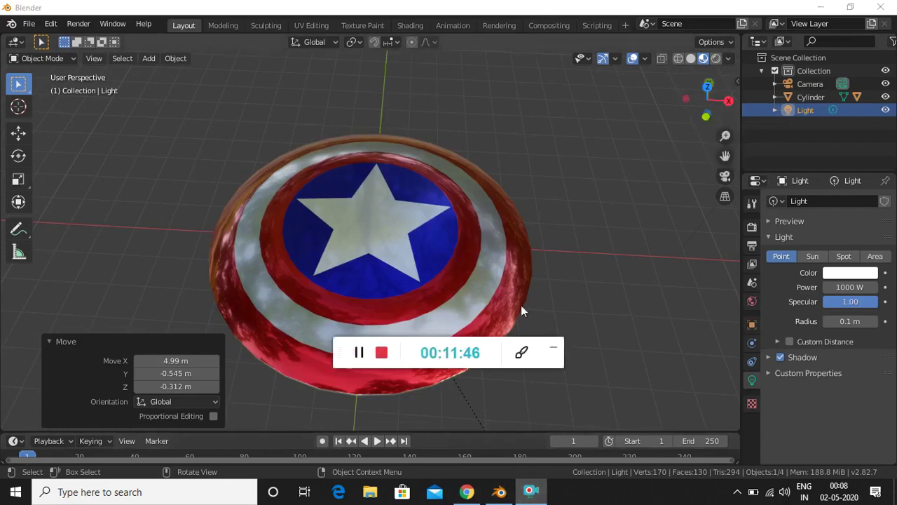